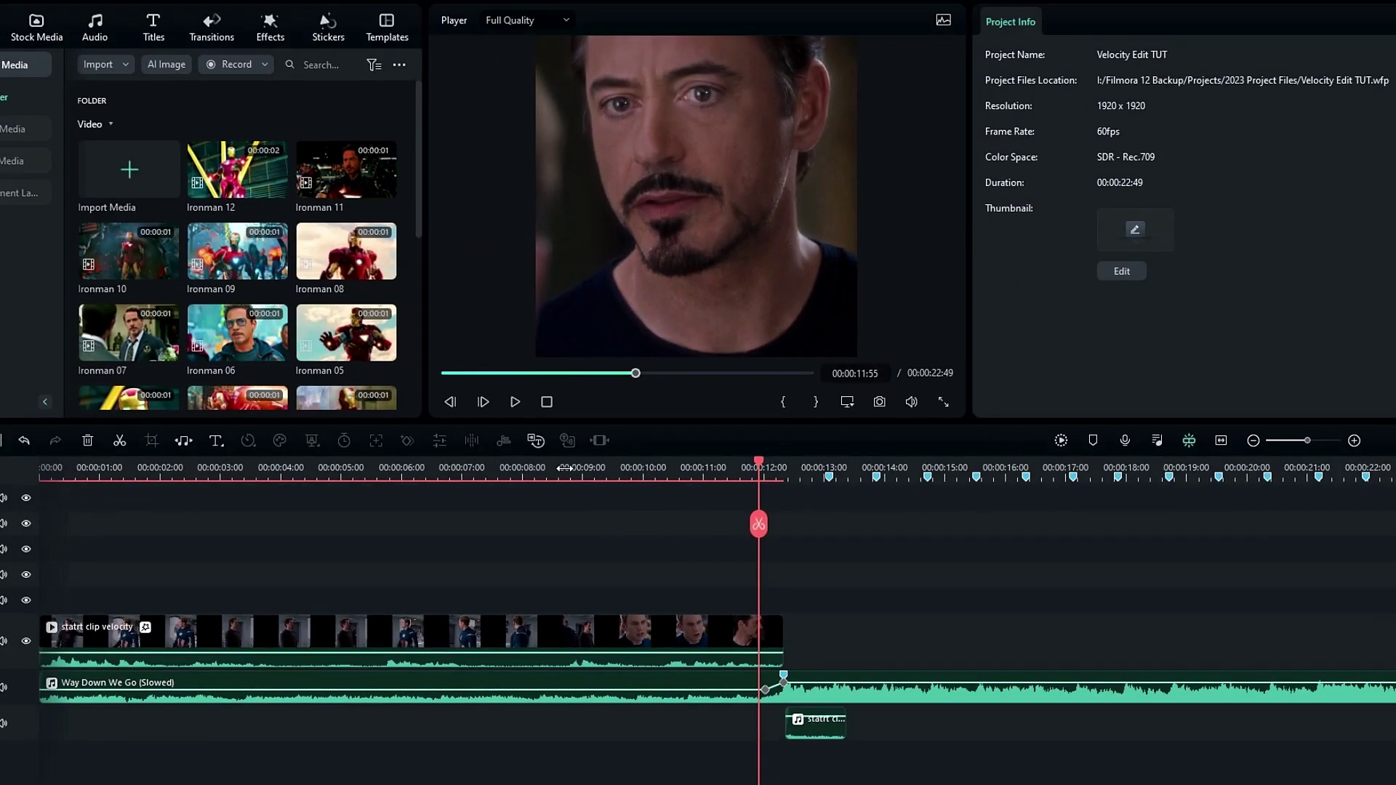
# Place the Ironman 01 clip on the timeline right after the start clip.
pyautogui.moveTo(565, 468); pyautogui.dragTo(713, 496)
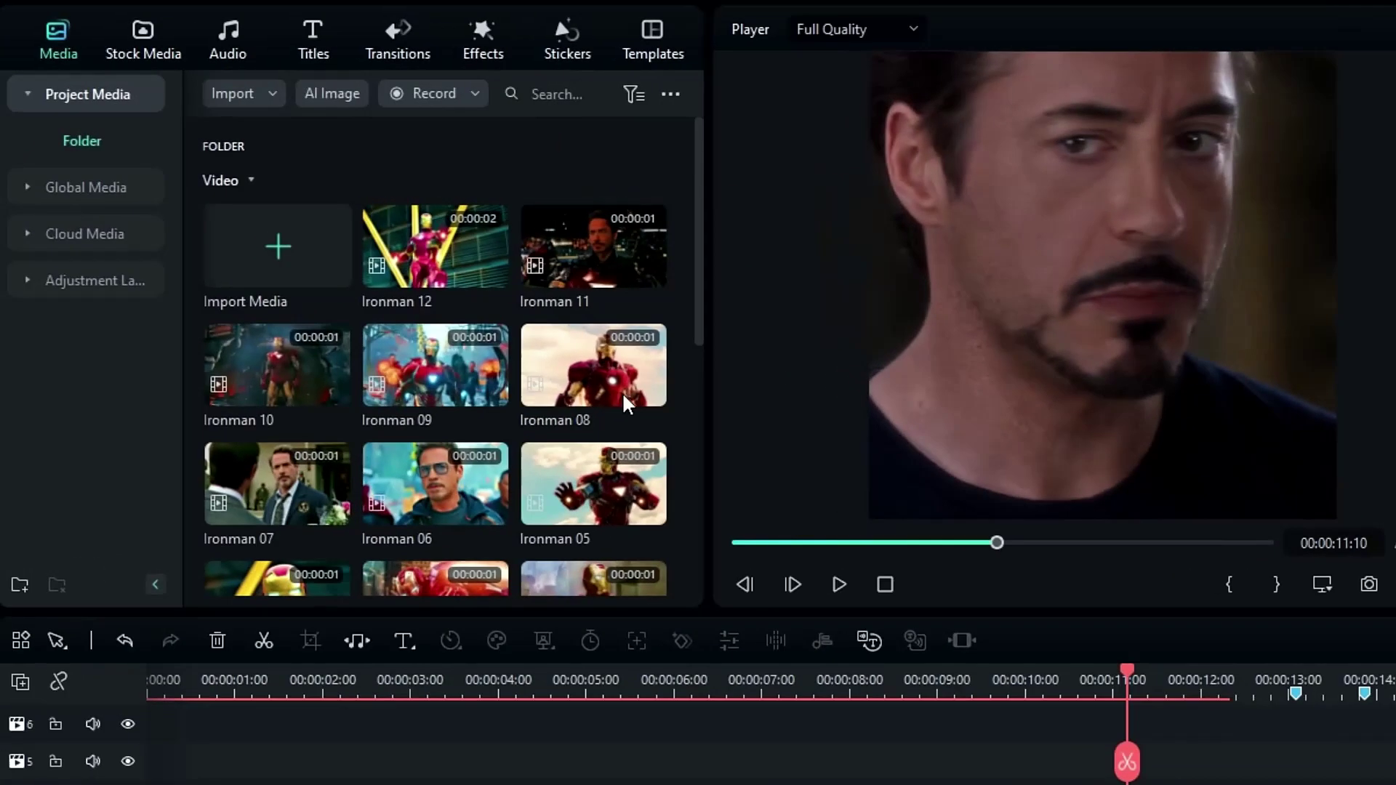
pyautogui.scroll(-4, 445, 348)
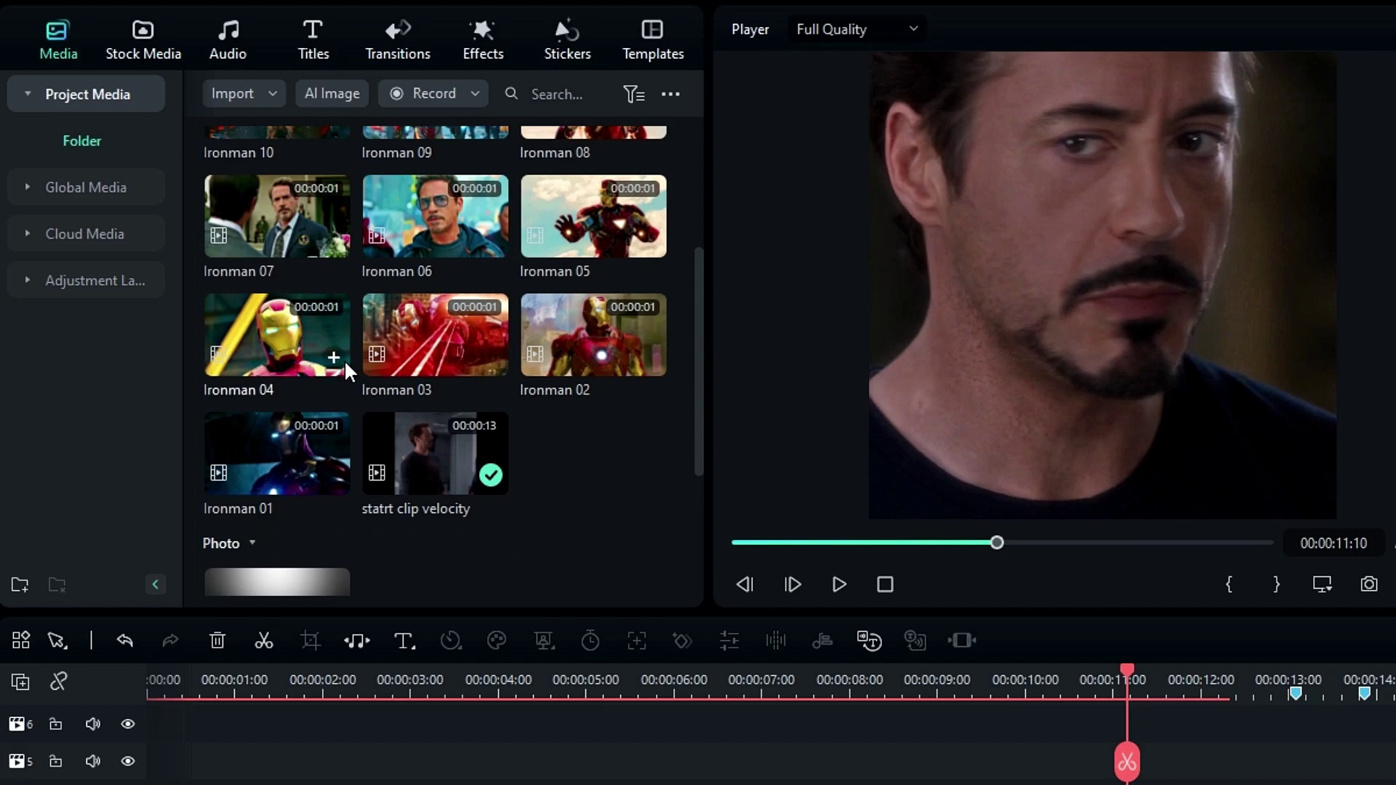
pyautogui.scroll(4, 505, 346)
pyautogui.scroll(-4, 377, 313)
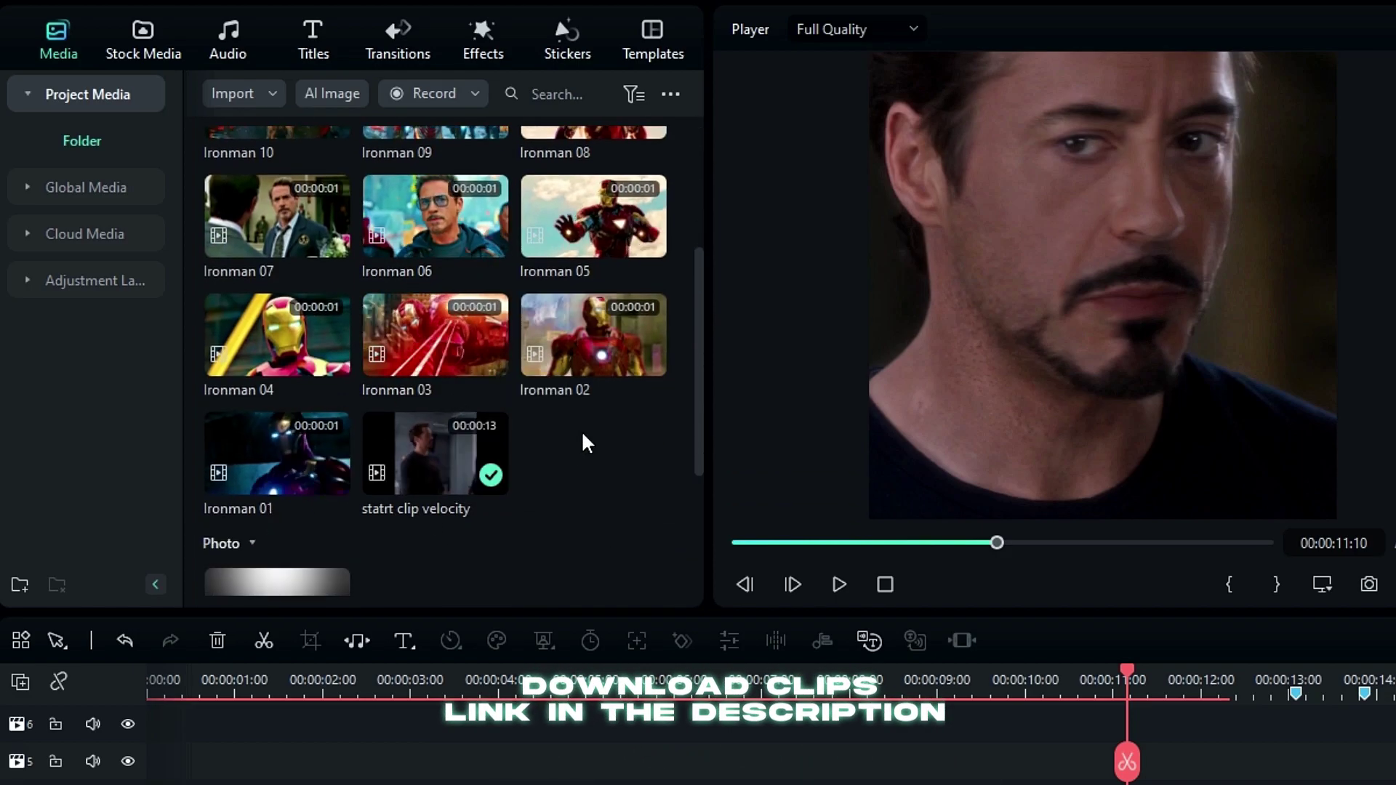
pyautogui.click(277, 439)
pyautogui.moveTo(277, 435); pyautogui.dragTo(1223, 784)
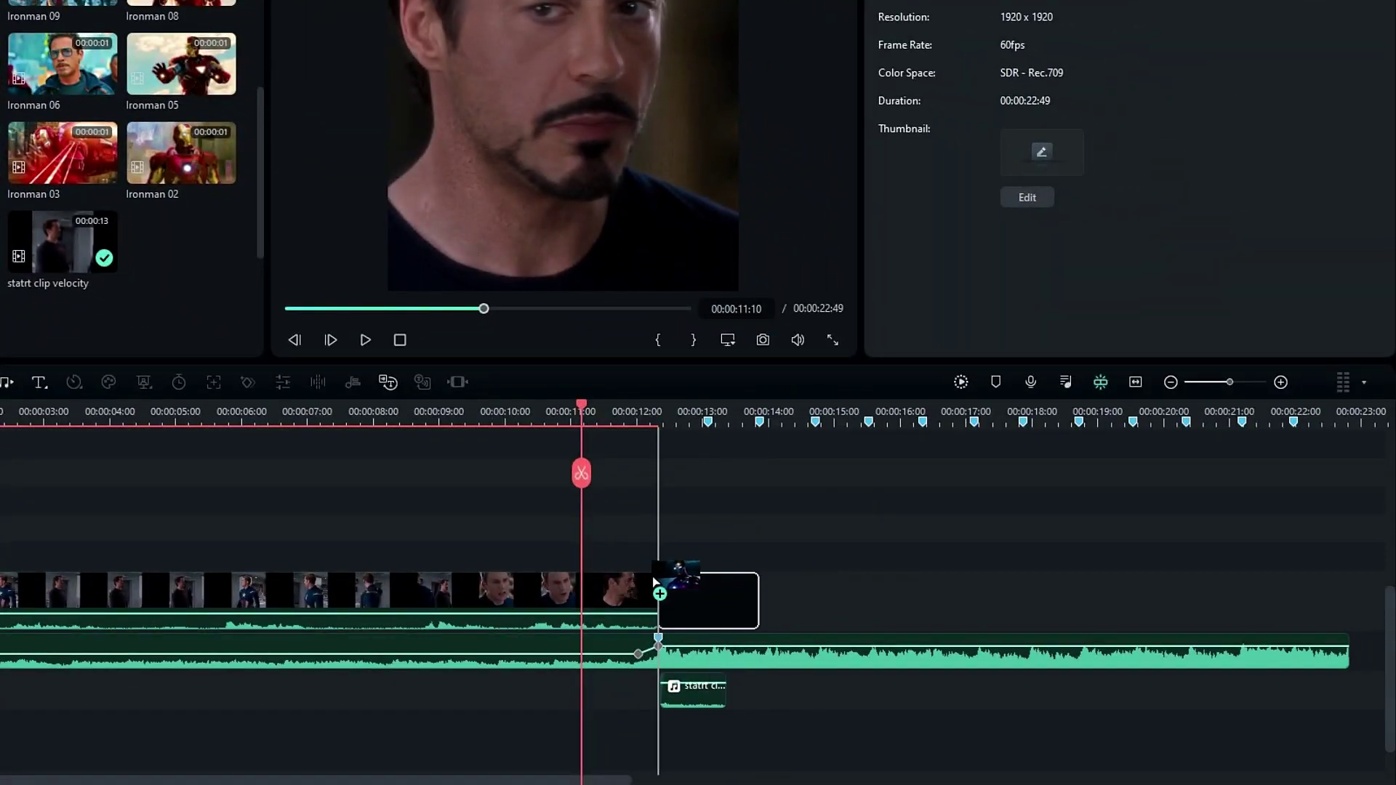
pyautogui.moveTo(667, 591); pyautogui.dragTo(669, 591)
# Scale Ironman 01 to 180% and shift it to Position X -332, then preview it.
pyautogui.scroll(5, 752, 517)
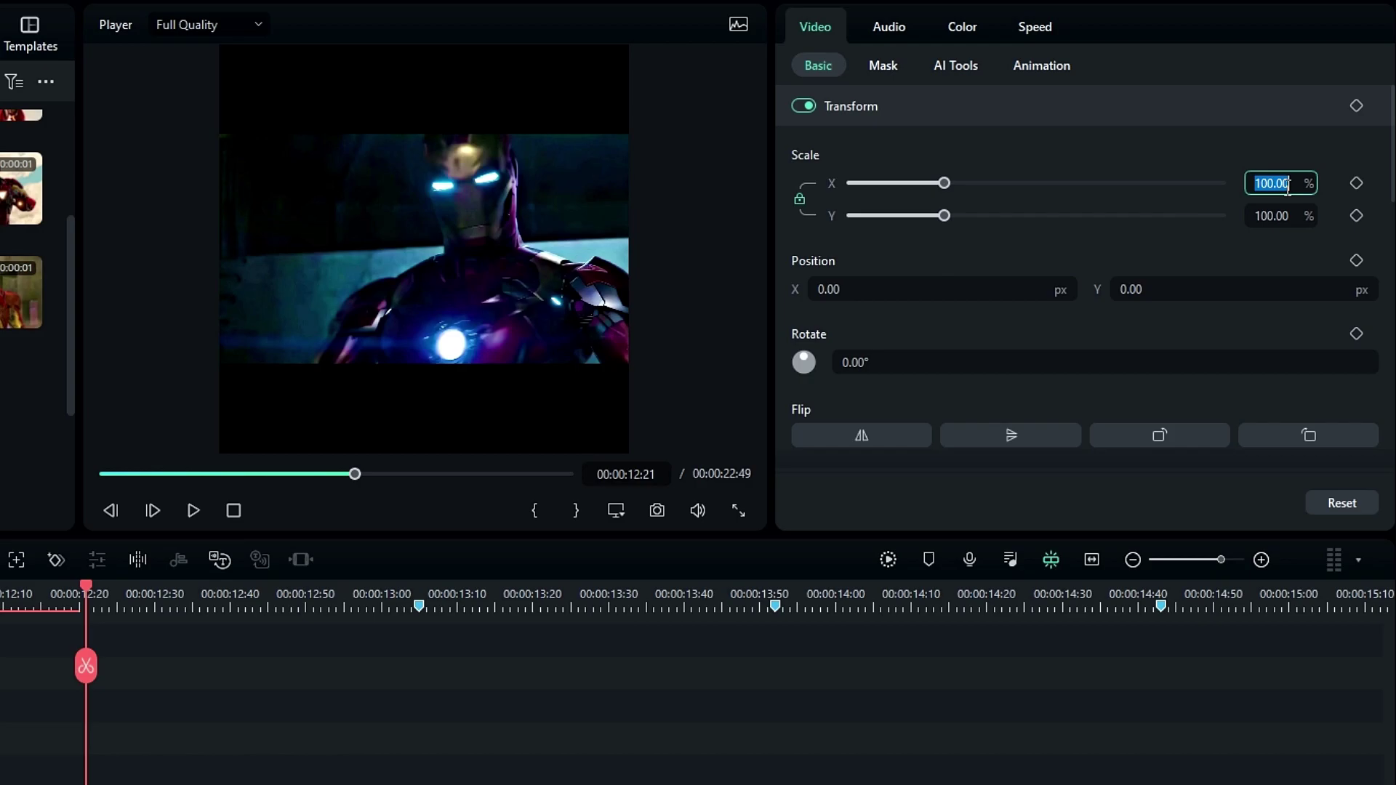
pyautogui.press('Return')
pyautogui.moveTo(957, 283); pyautogui.dragTo(836, 284)
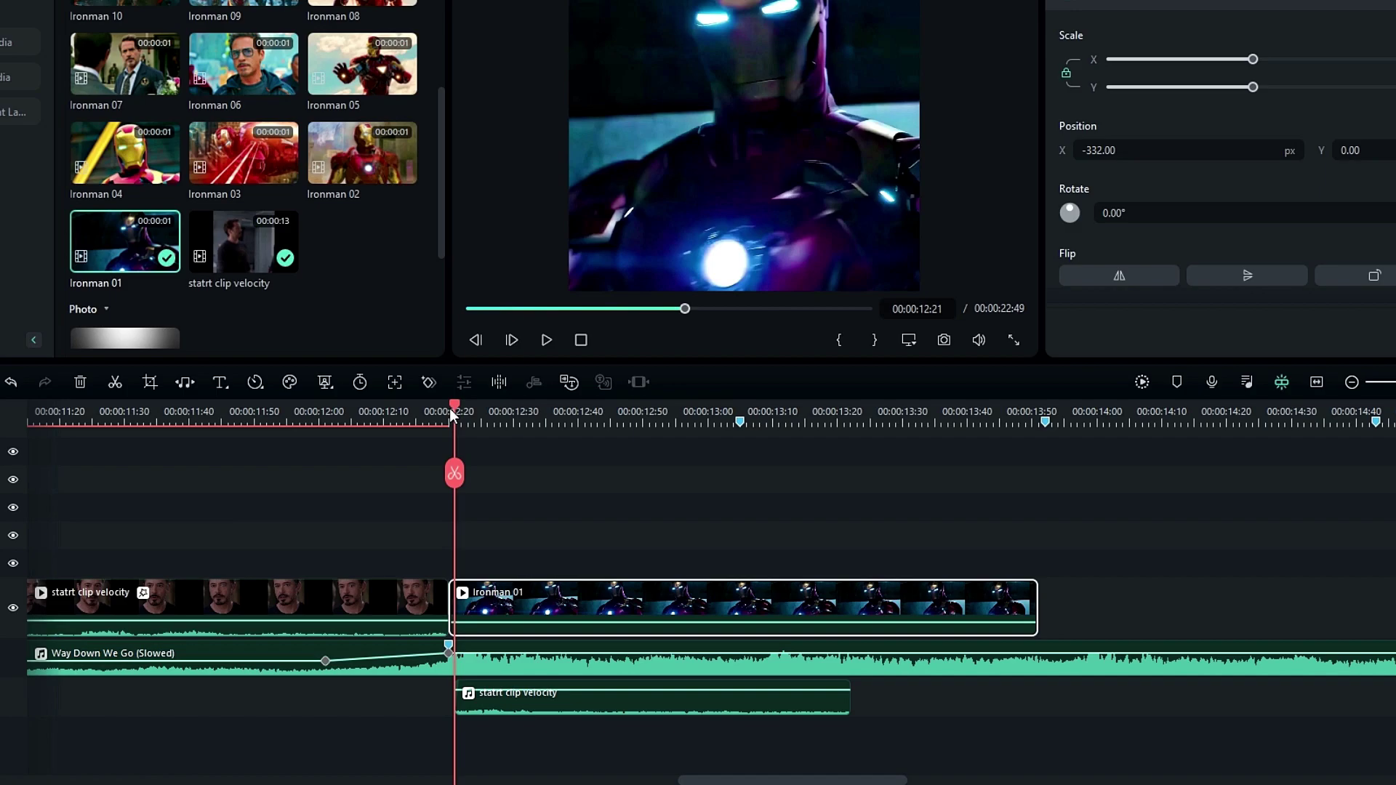
pyautogui.moveTo(449, 408); pyautogui.dragTo(667, 458)
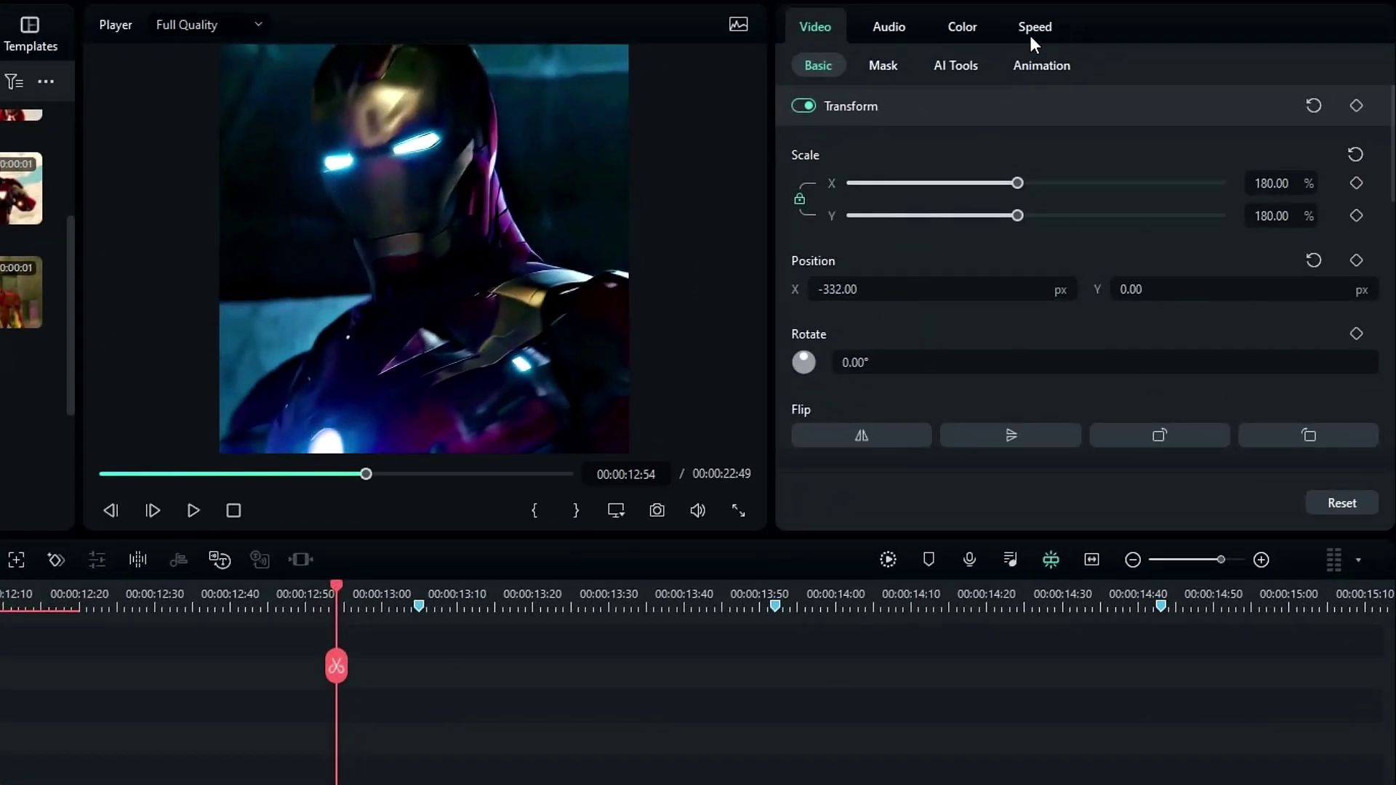
# Create a custom speed ramp on Ironman 01, slowing the end to 0.1x and starting at 3.7x.
pyautogui.click(1030, 38)
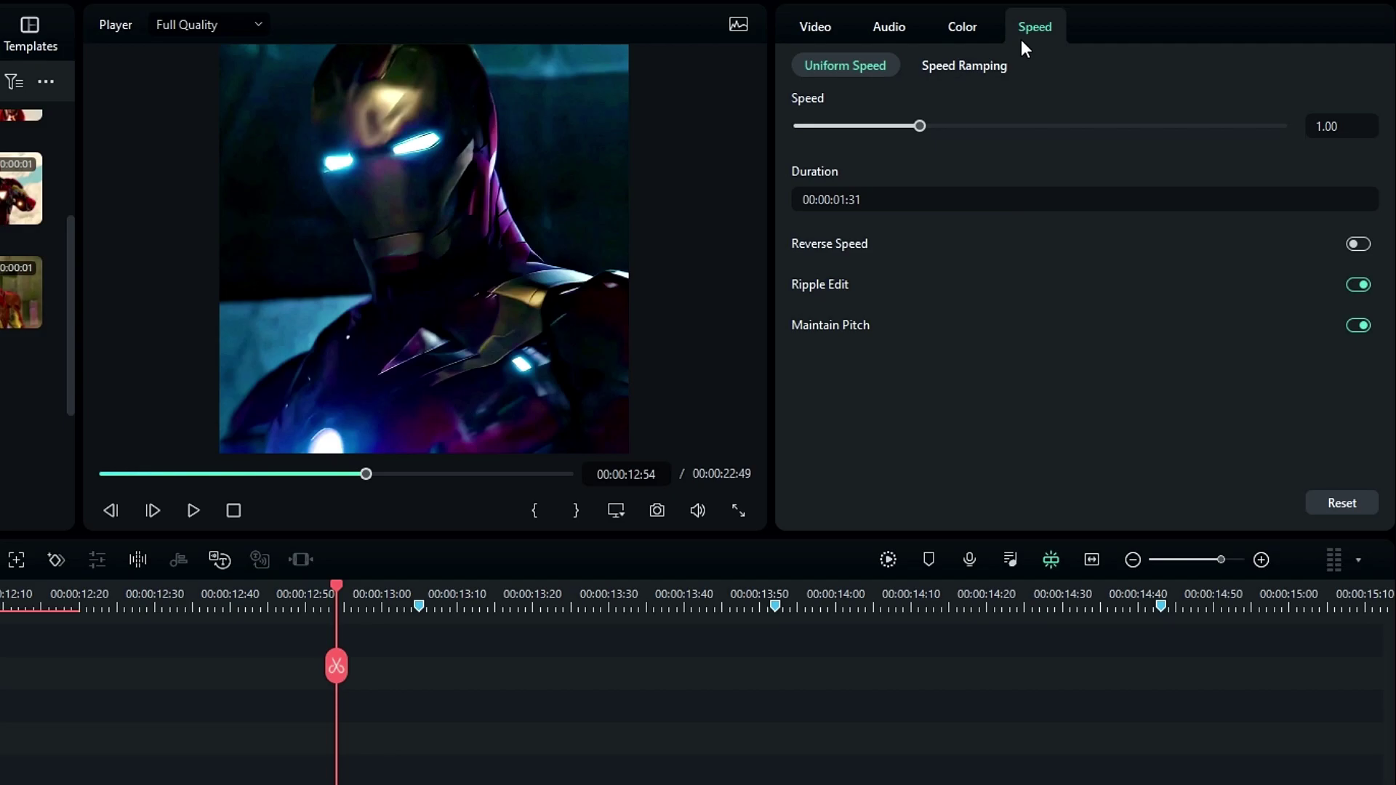
pyautogui.click(978, 67)
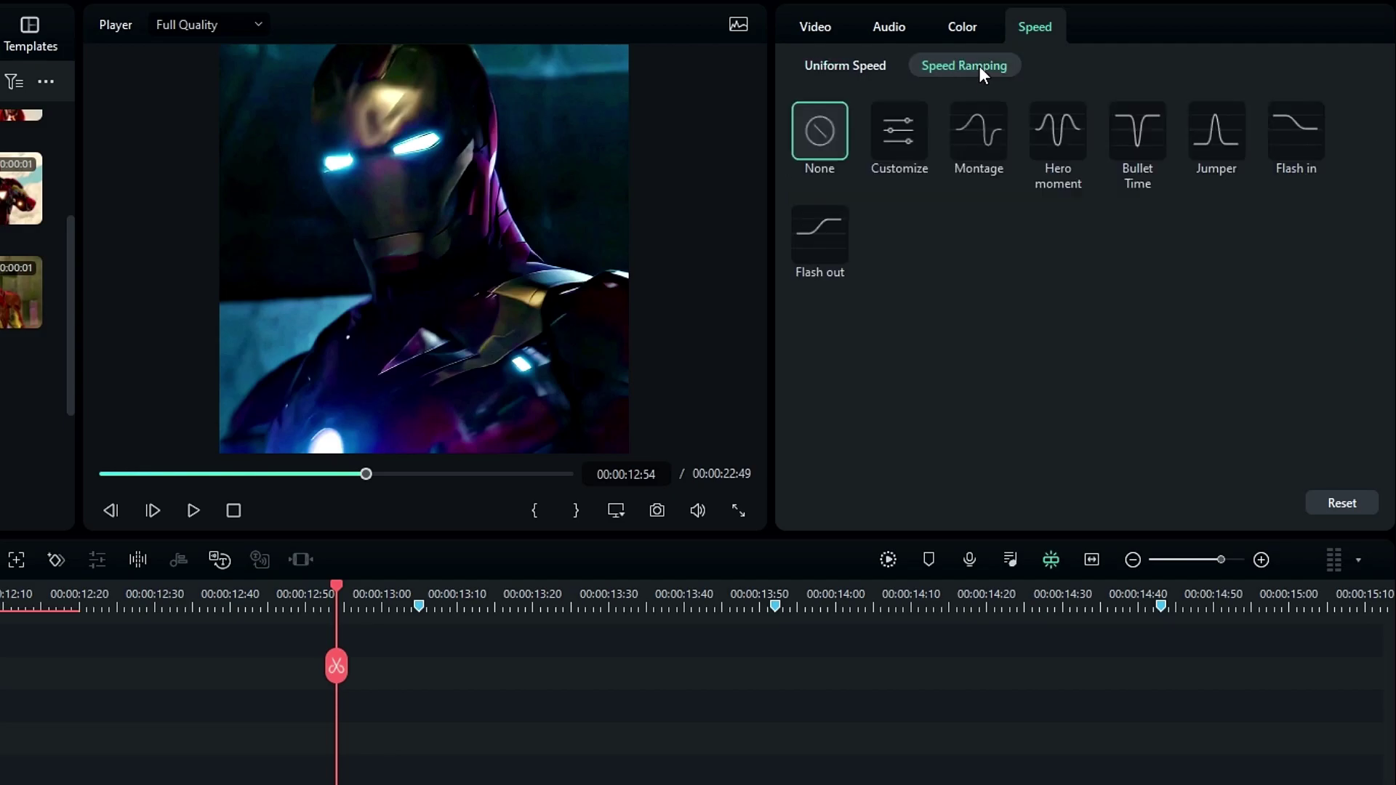
pyautogui.click(899, 133)
pyautogui.scroll(-2, 1131, 322)
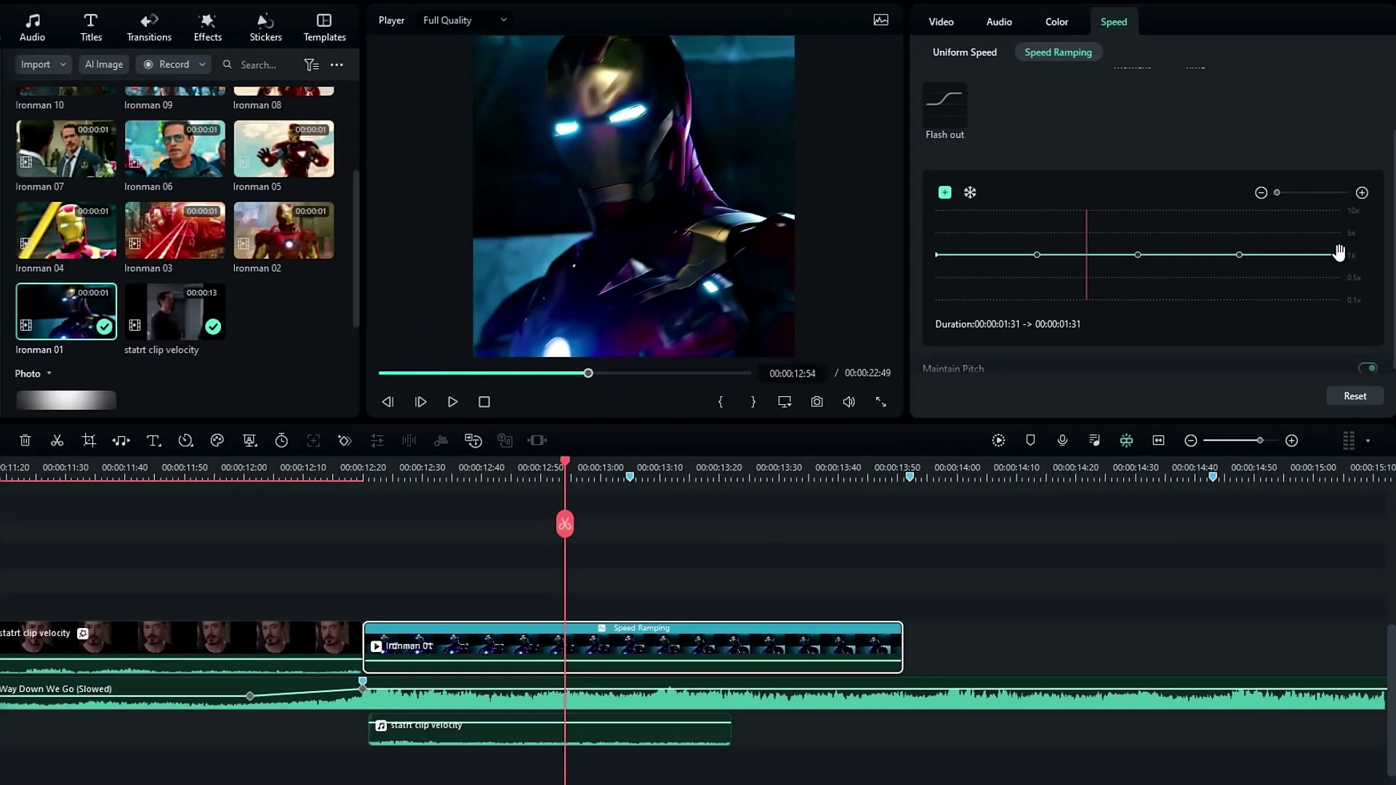
pyautogui.click(1314, 372)
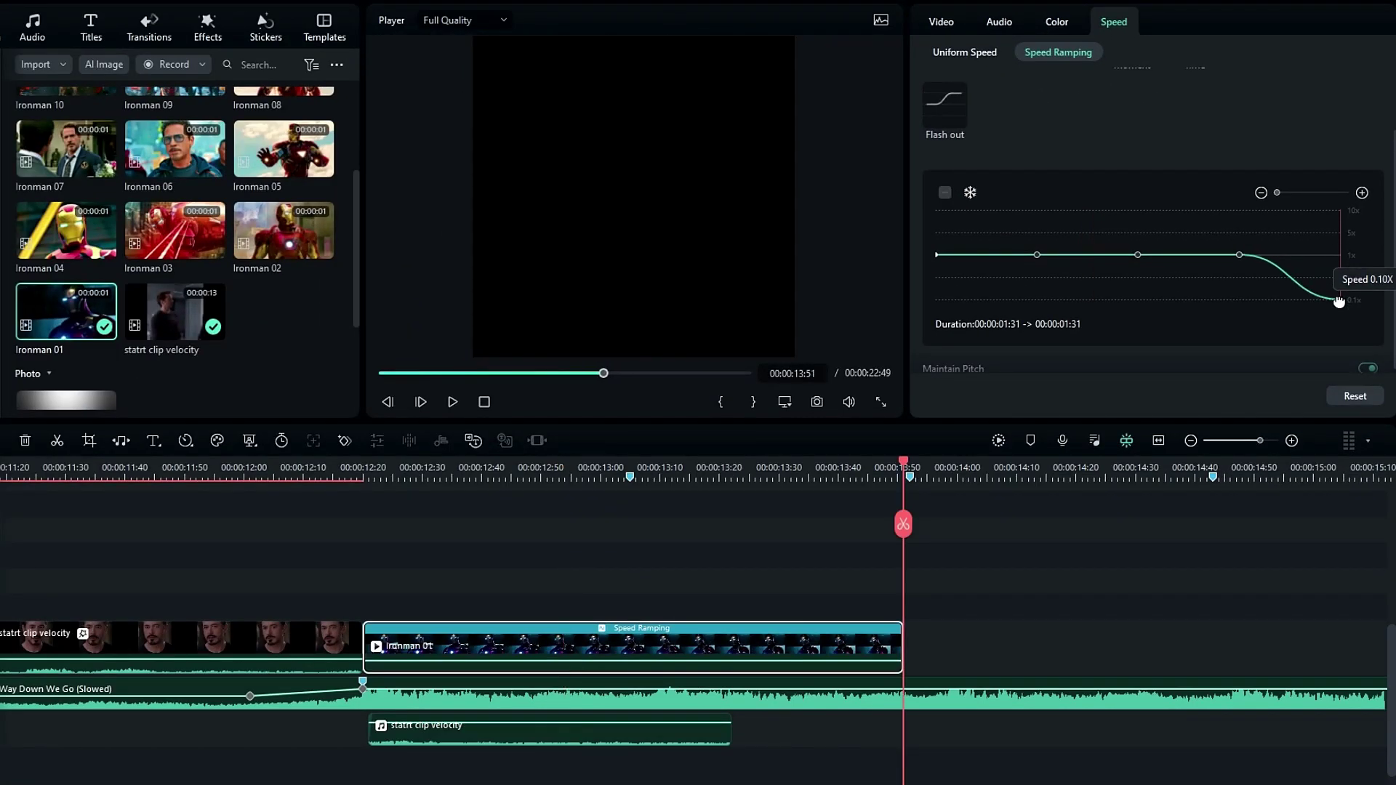
pyautogui.moveTo(1338, 300); pyautogui.dragTo(1335, 297)
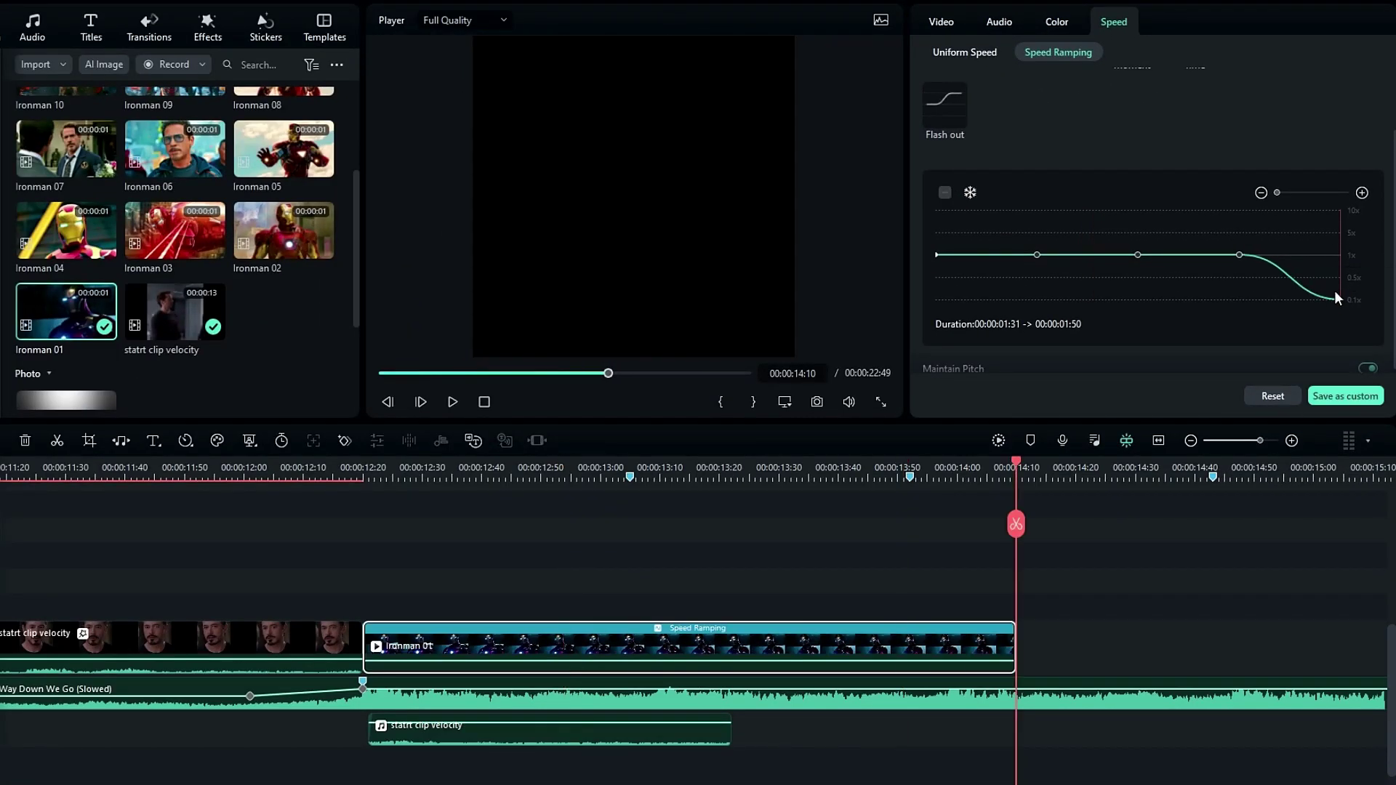
pyautogui.click(937, 255)
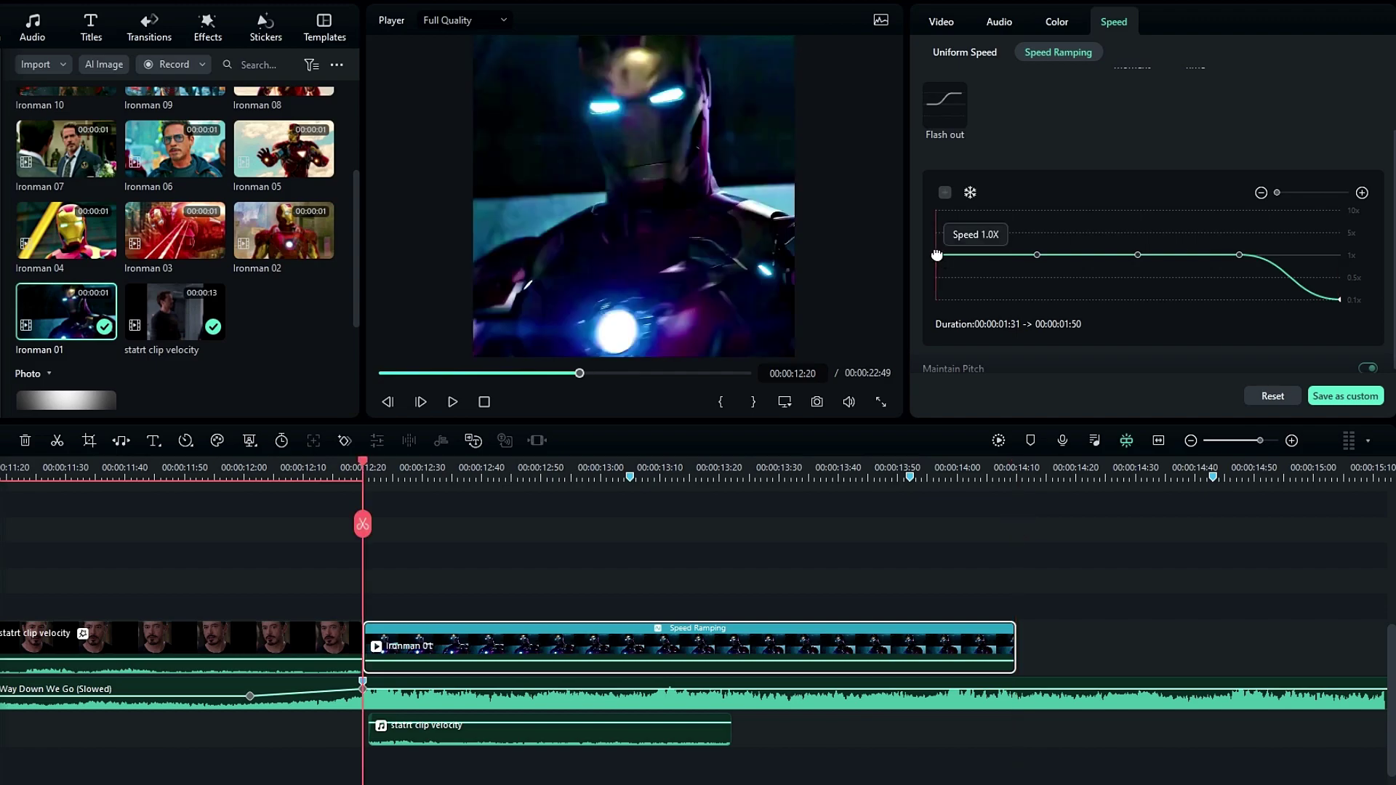
pyautogui.moveTo(937, 254); pyautogui.dragTo(938, 241)
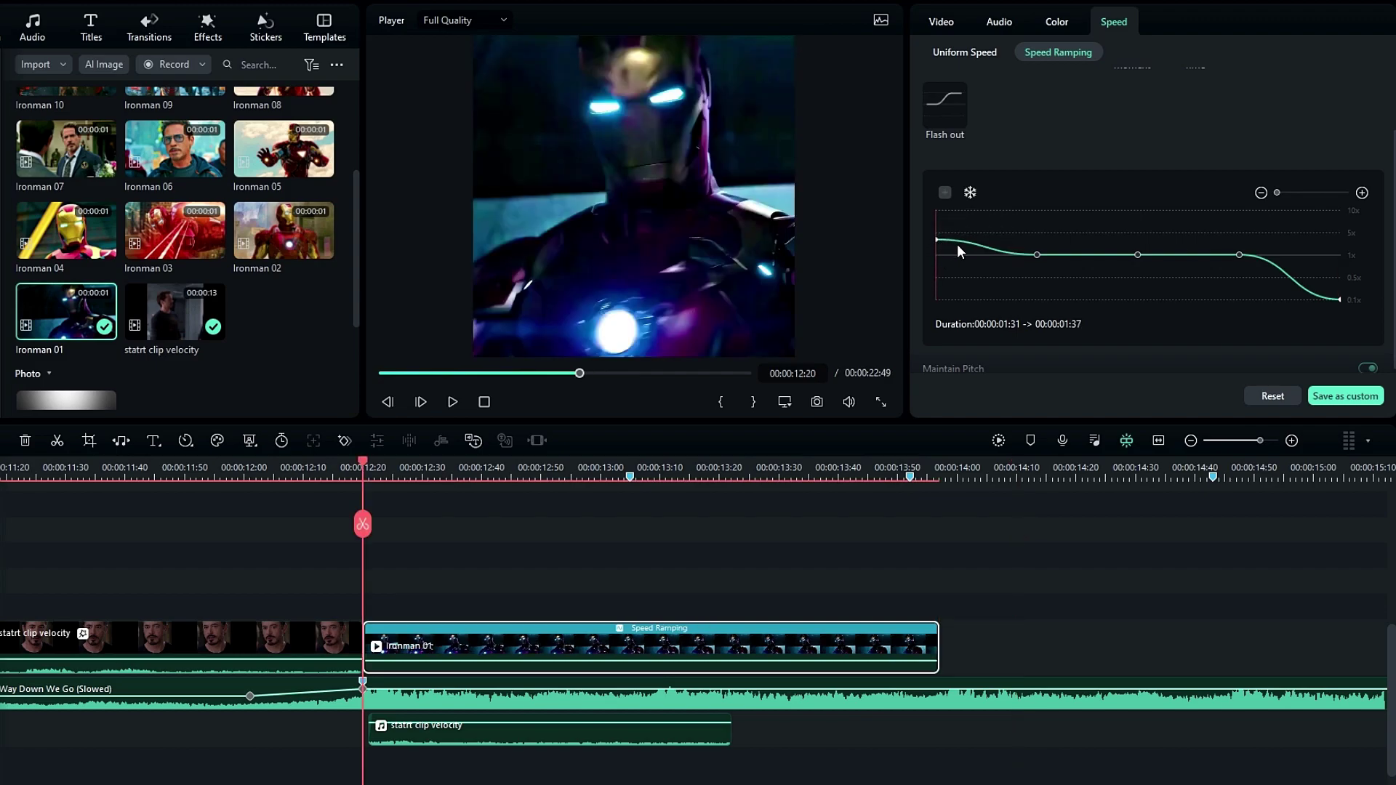
# Delete the three middle speed keyframes and raise the starting speed further.
pyautogui.click(1036, 255)
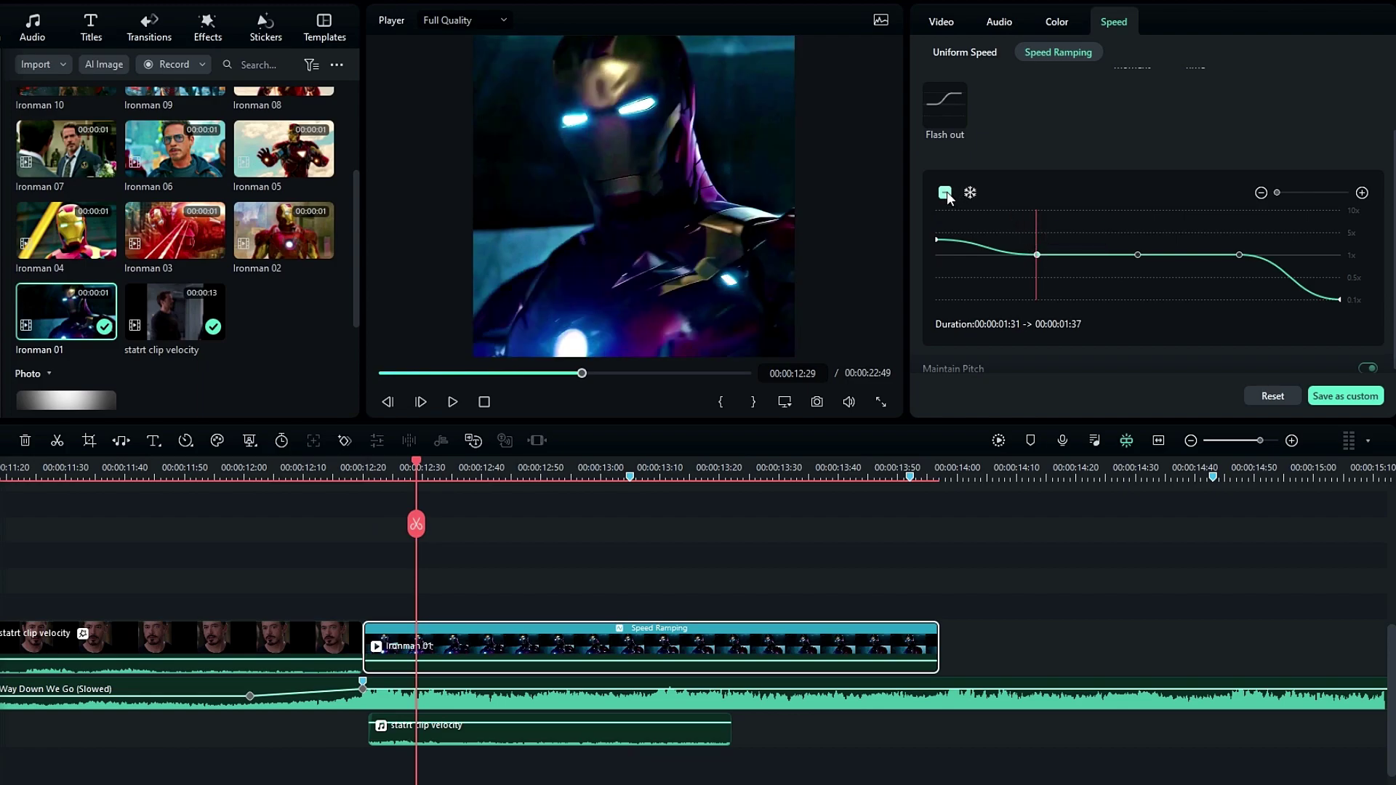
pyautogui.click(946, 194)
pyautogui.click(1137, 254)
pyautogui.click(946, 194)
pyautogui.click(1238, 254)
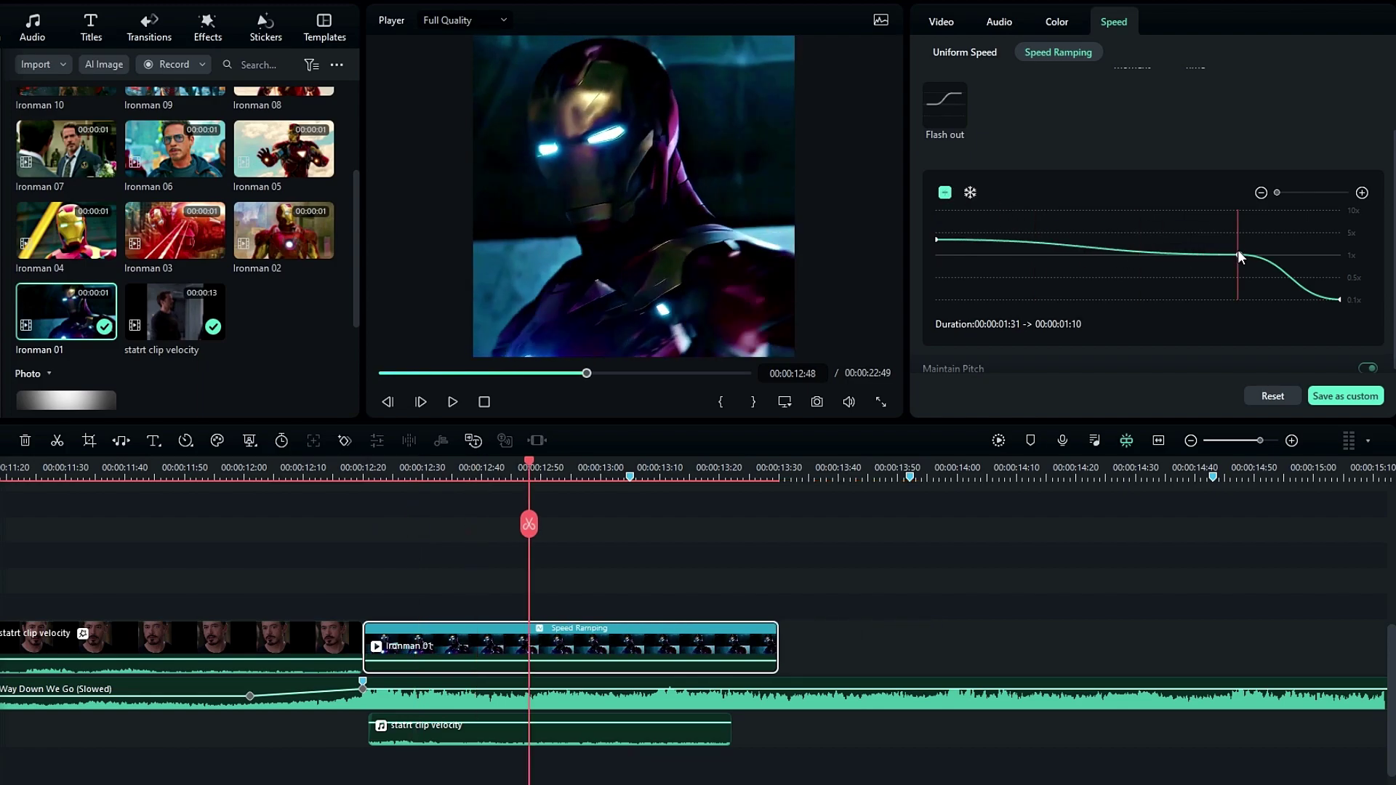
pyautogui.click(945, 192)
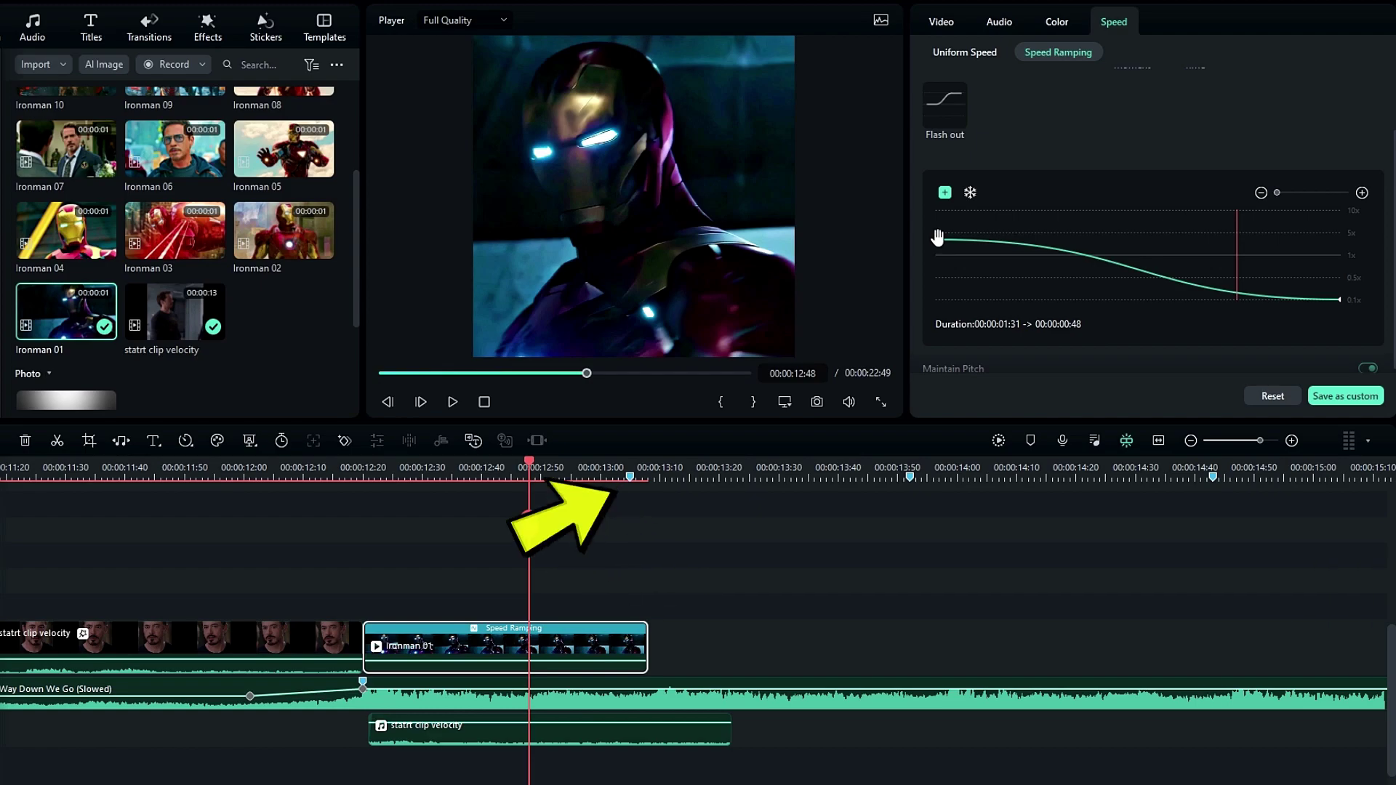
pyautogui.moveTo(937, 237); pyautogui.dragTo(935, 241)
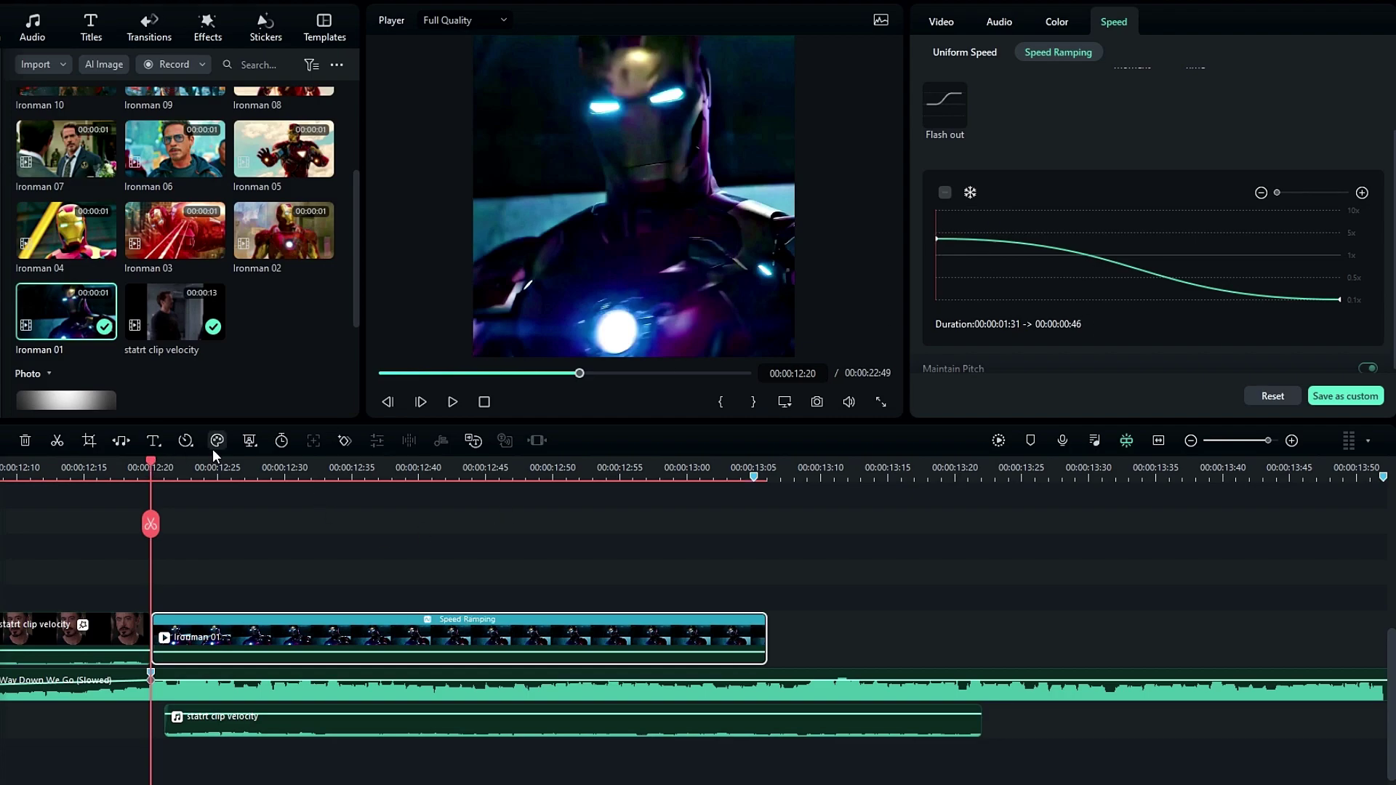
# Play back the ramped Ironman 01 clip from its start to check it.
pyautogui.press('space')
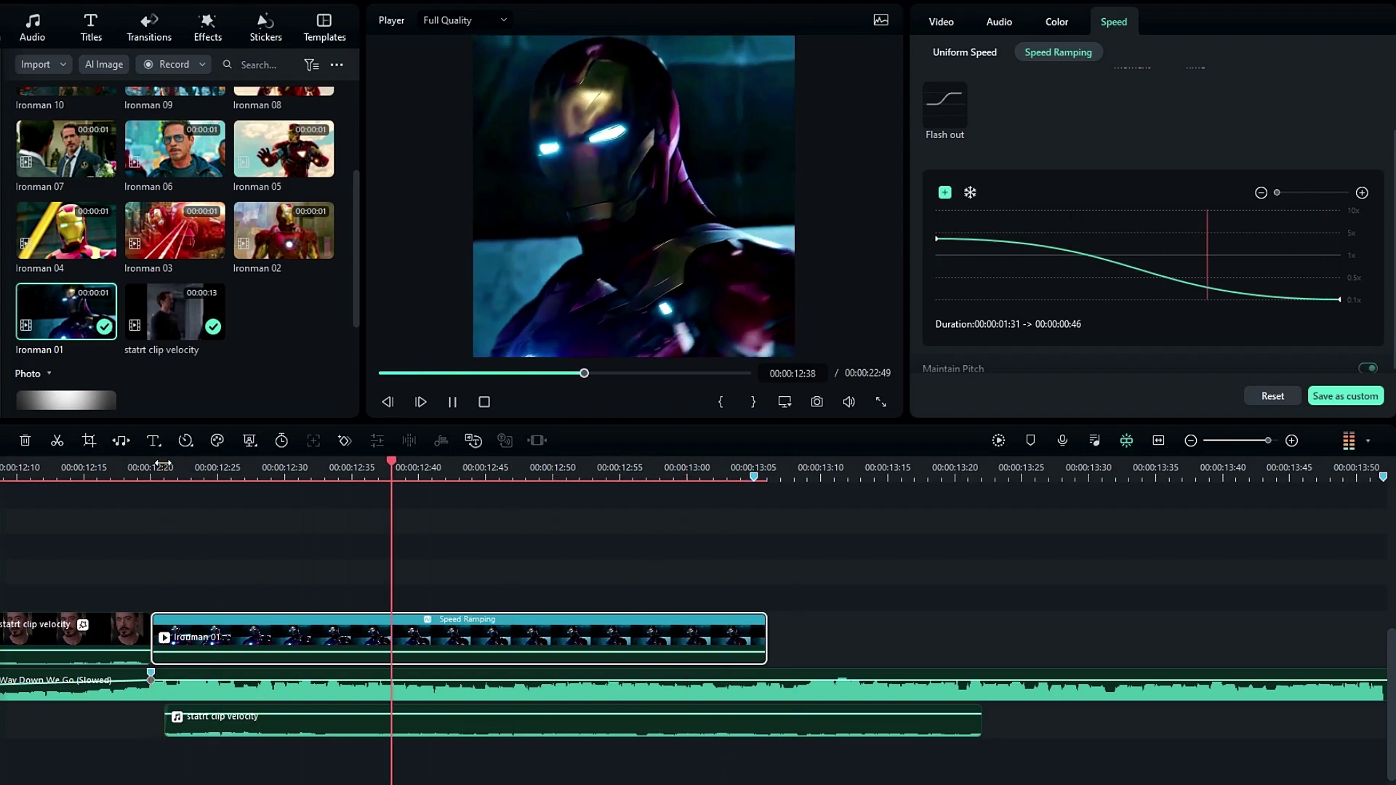
pyautogui.click(162, 463)
pyautogui.press('space')
pyautogui.press('space')
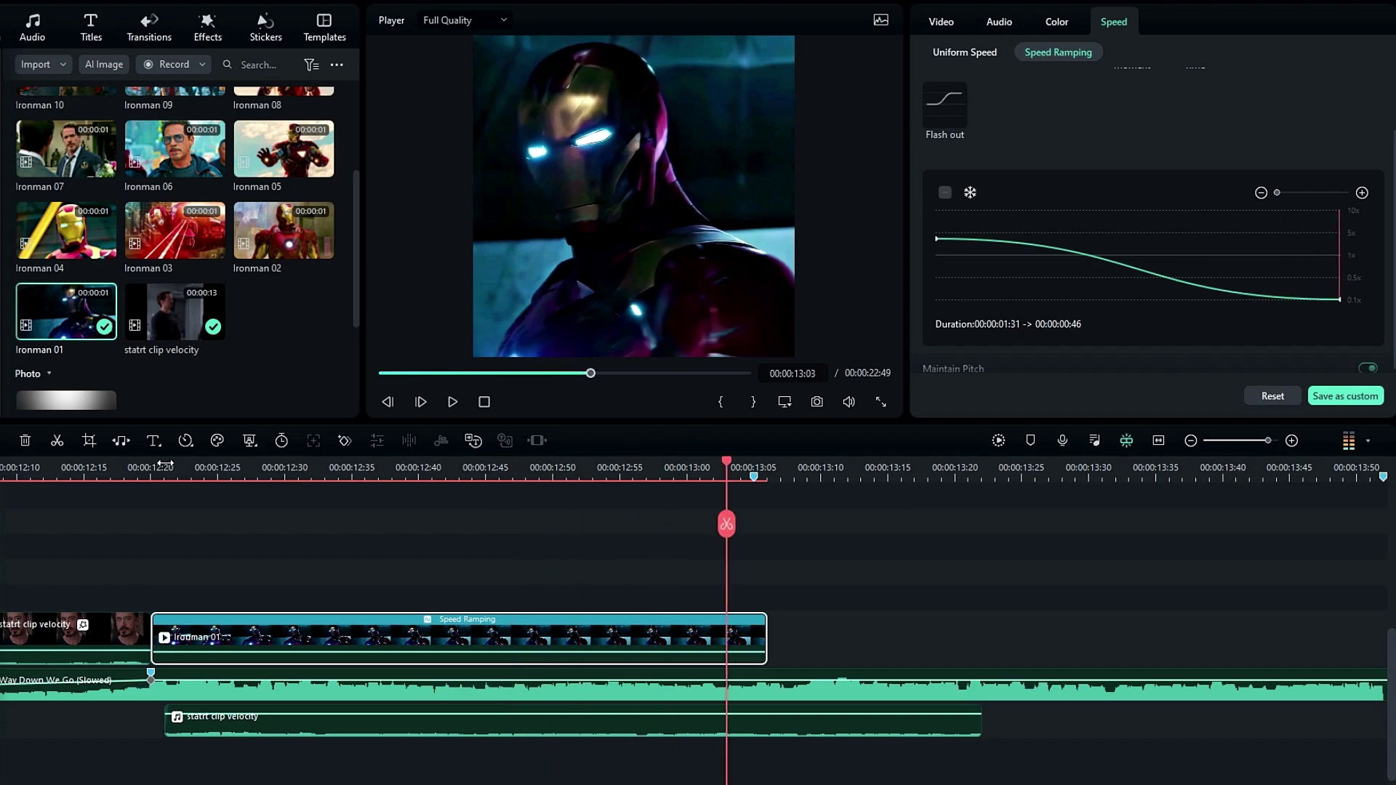
pyautogui.moveTo(588, 526); pyautogui.dragTo(526, 531)
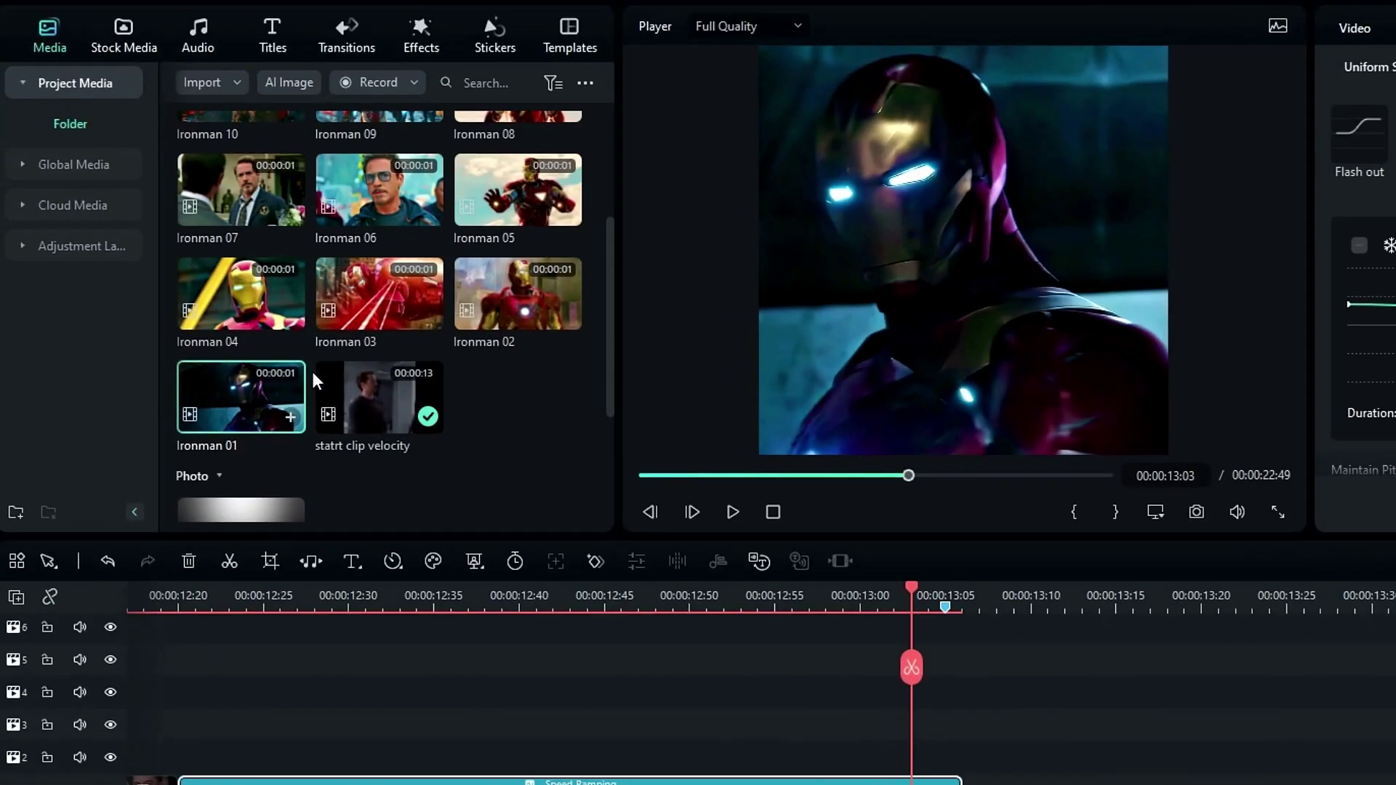
# Place Ironman 02 on the timeline at 13:05, right after Ironman 01.
pyautogui.moveTo(511, 280); pyautogui.dragTo(979, 784)
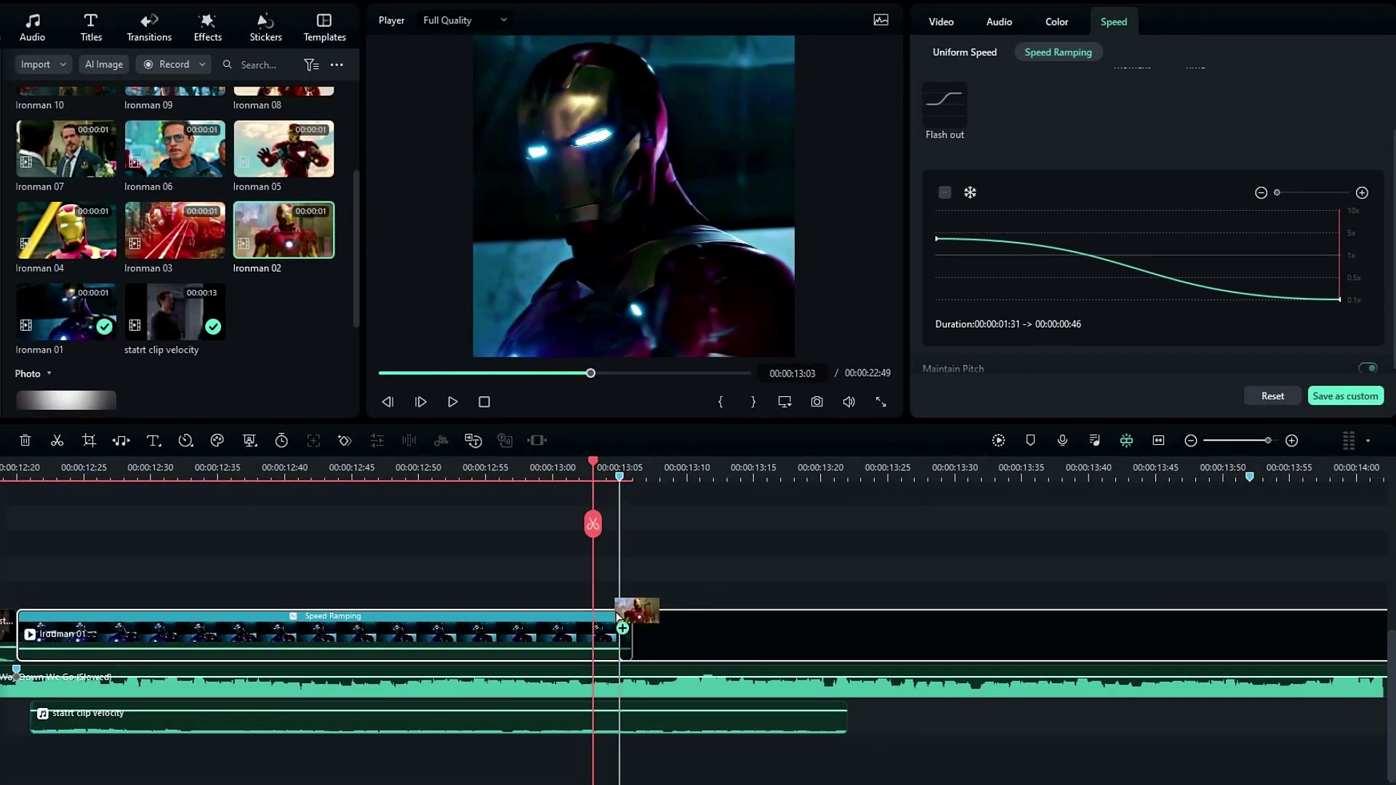
pyautogui.moveTo(618, 616); pyautogui.dragTo(621, 619)
pyautogui.moveTo(1051, 538); pyautogui.dragTo(622, 552)
pyautogui.click(566, 469)
# Scale Ironman 02 to 180% and shift its X position left.
pyautogui.click(940, 22)
pyautogui.click(1307, 146)
pyautogui.write('18')
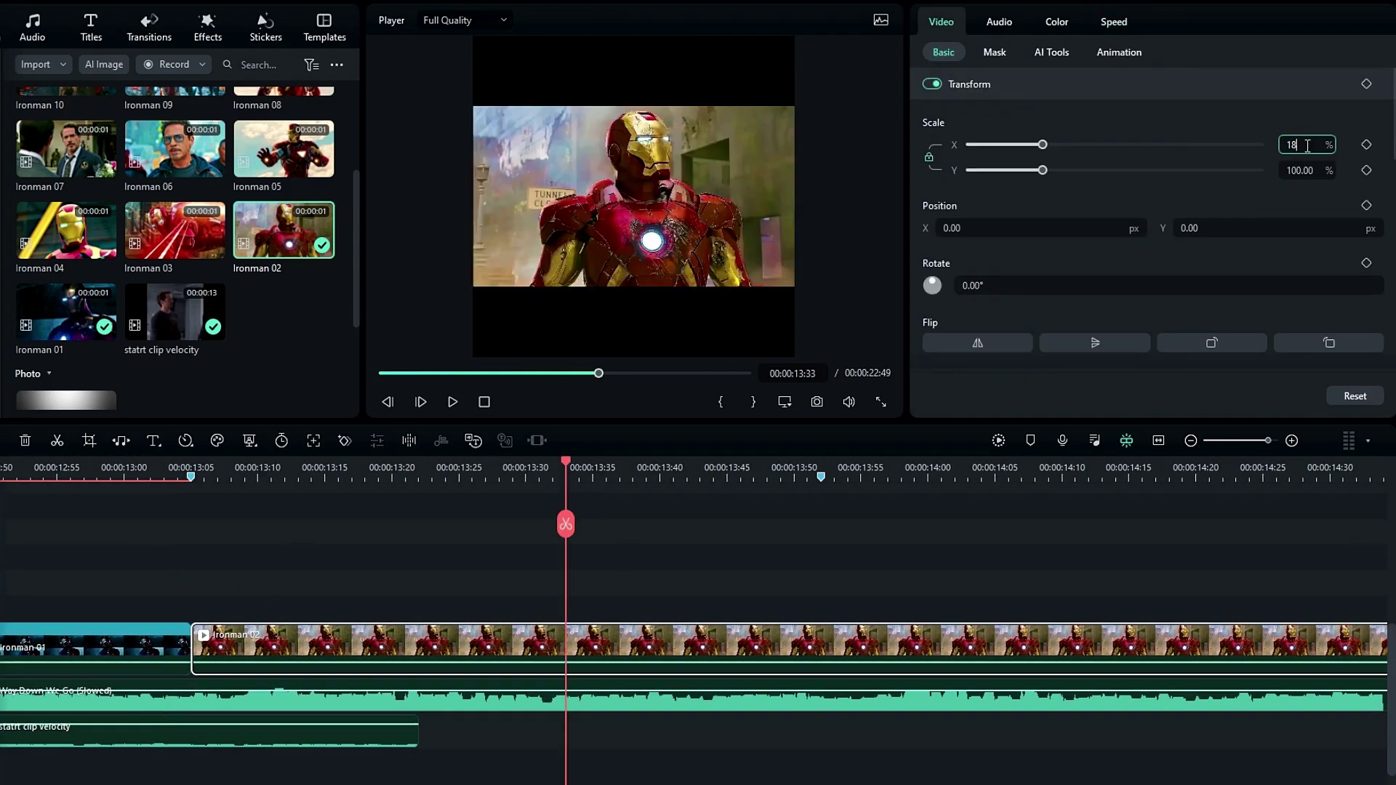
pyautogui.write('0')
pyautogui.moveTo(952, 229); pyautogui.dragTo(892, 228)
# Give Ironman 02 a custom speed ramp: faster start, 0.1x end, middle keyframes deleted.
pyautogui.click(1114, 22)
pyautogui.click(1072, 52)
pyautogui.click(1008, 104)
pyautogui.scroll(-3, 1106, 281)
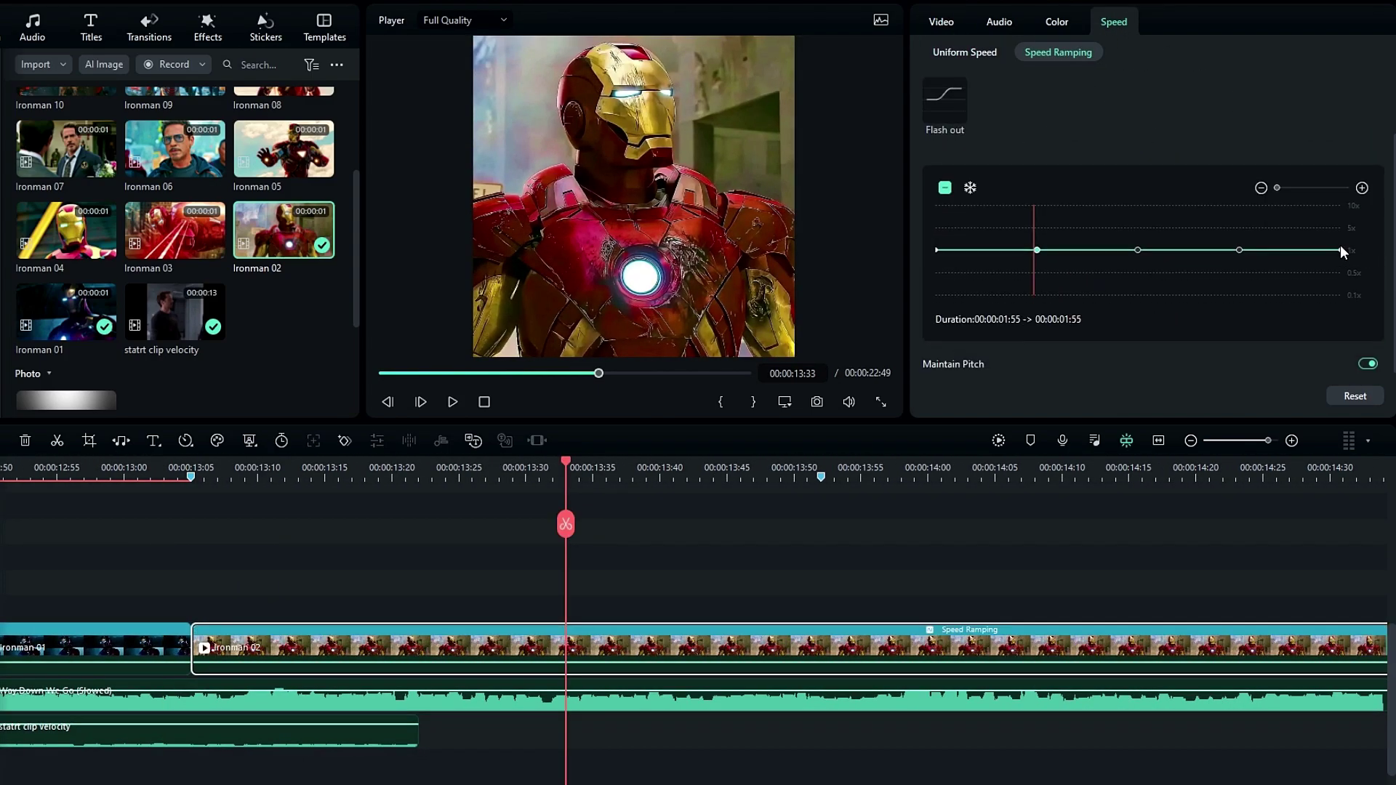
pyautogui.moveTo(1340, 250); pyautogui.dragTo(1340, 295)
pyautogui.click(1037, 250)
pyautogui.moveTo(937, 250)
pyautogui.mouseDown()
pyautogui.moveTo(936, 218)
pyautogui.moveTo(935, 232)
pyautogui.mouseUp()
pyautogui.click(944, 188)
pyautogui.click(1137, 251)
pyautogui.click(945, 189)
pyautogui.click(1239, 251)
pyautogui.click(945, 189)
# Play back both ramped clips from the start of Ironman 01.
pyautogui.hscroll(-5, 803, 561)
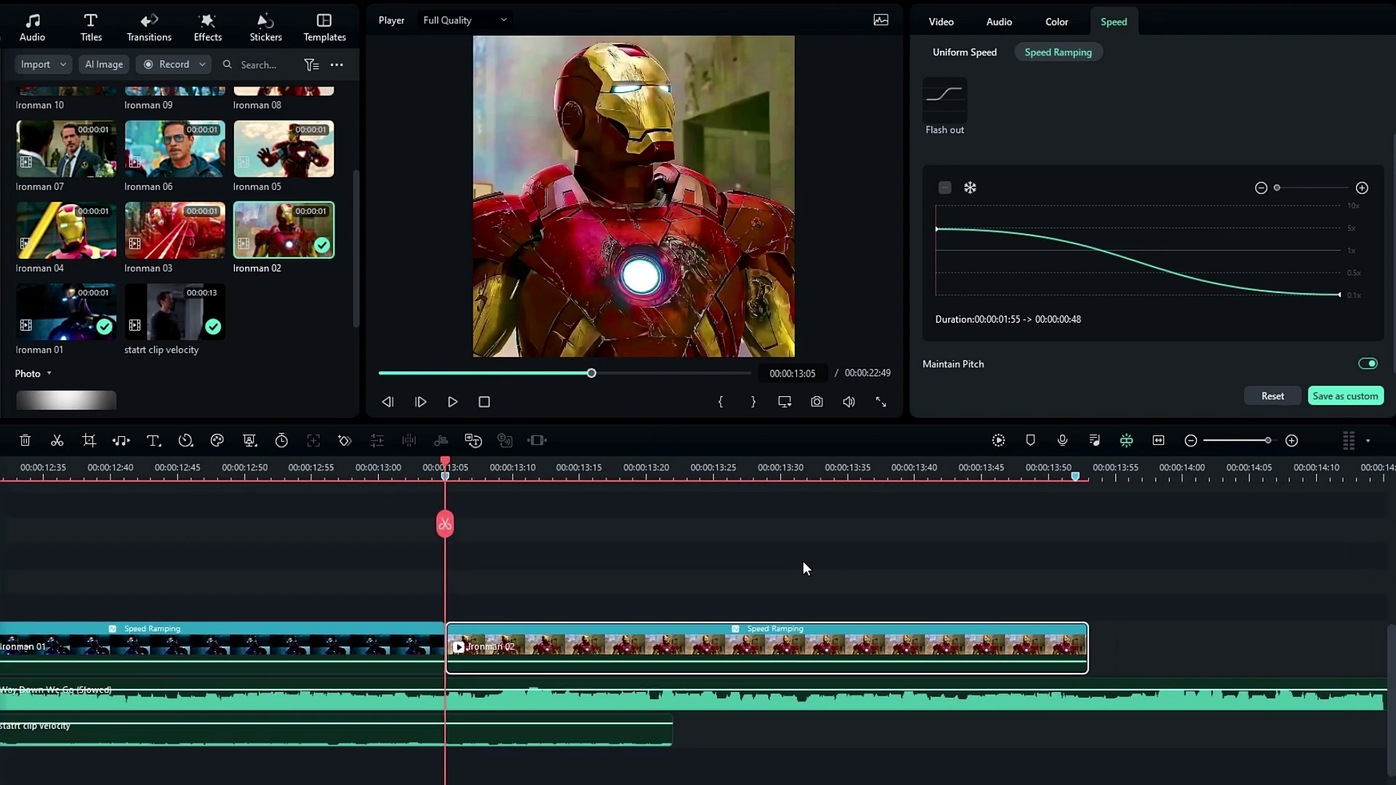
pyautogui.moveTo(929, 470); pyautogui.dragTo(352, 477)
pyautogui.press('space')
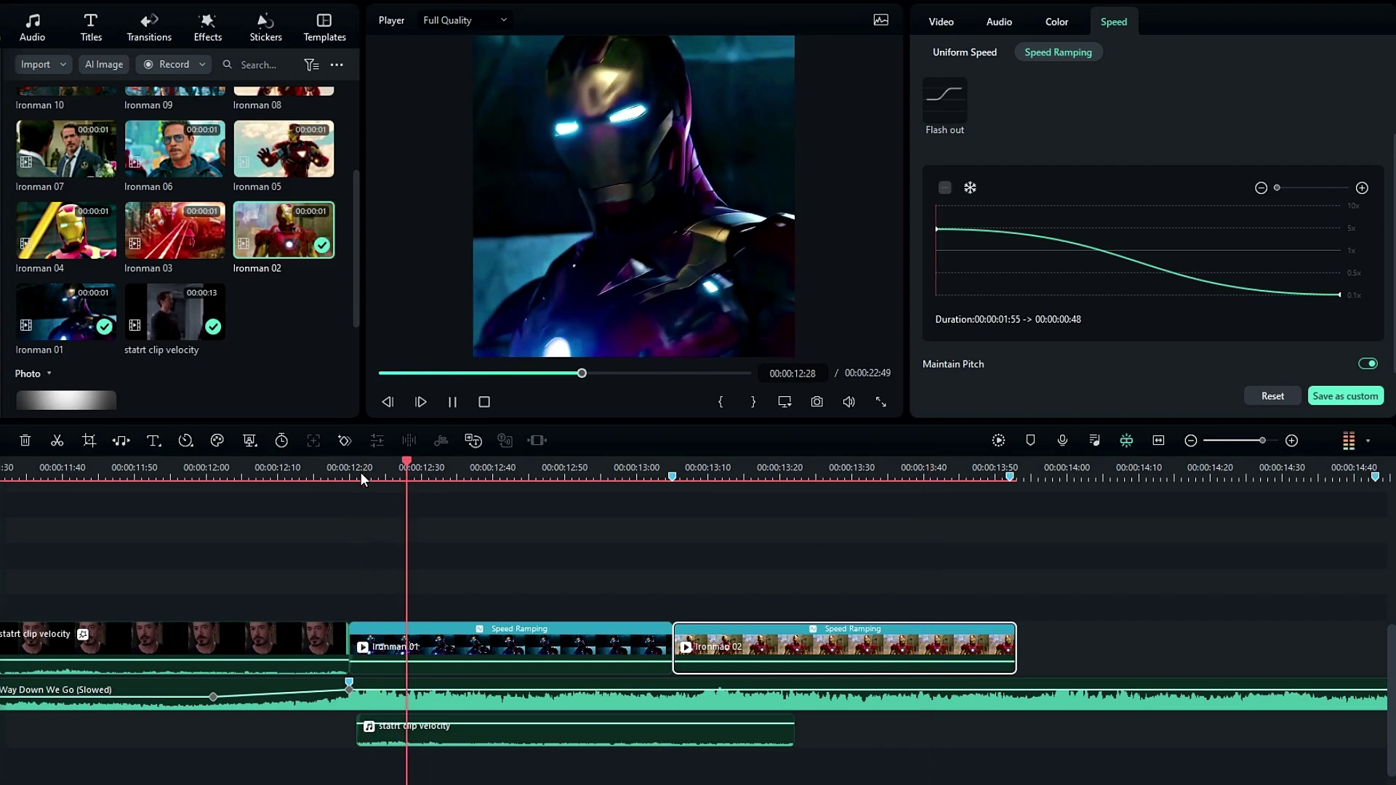
pyautogui.click(361, 474)
# Stop playback after reviewing the sequence and return to the first Ironman clip.
pyautogui.press('space')
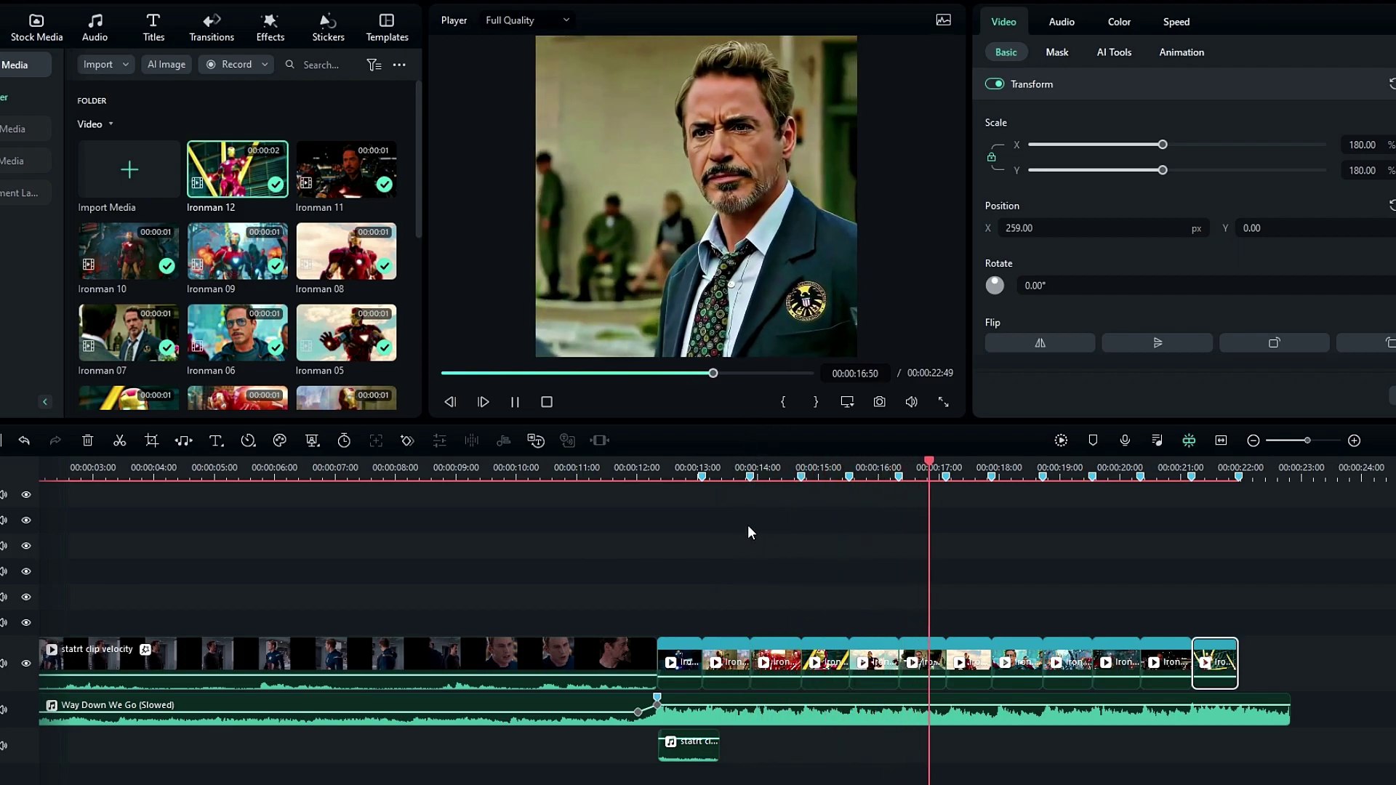
pyautogui.press('space')
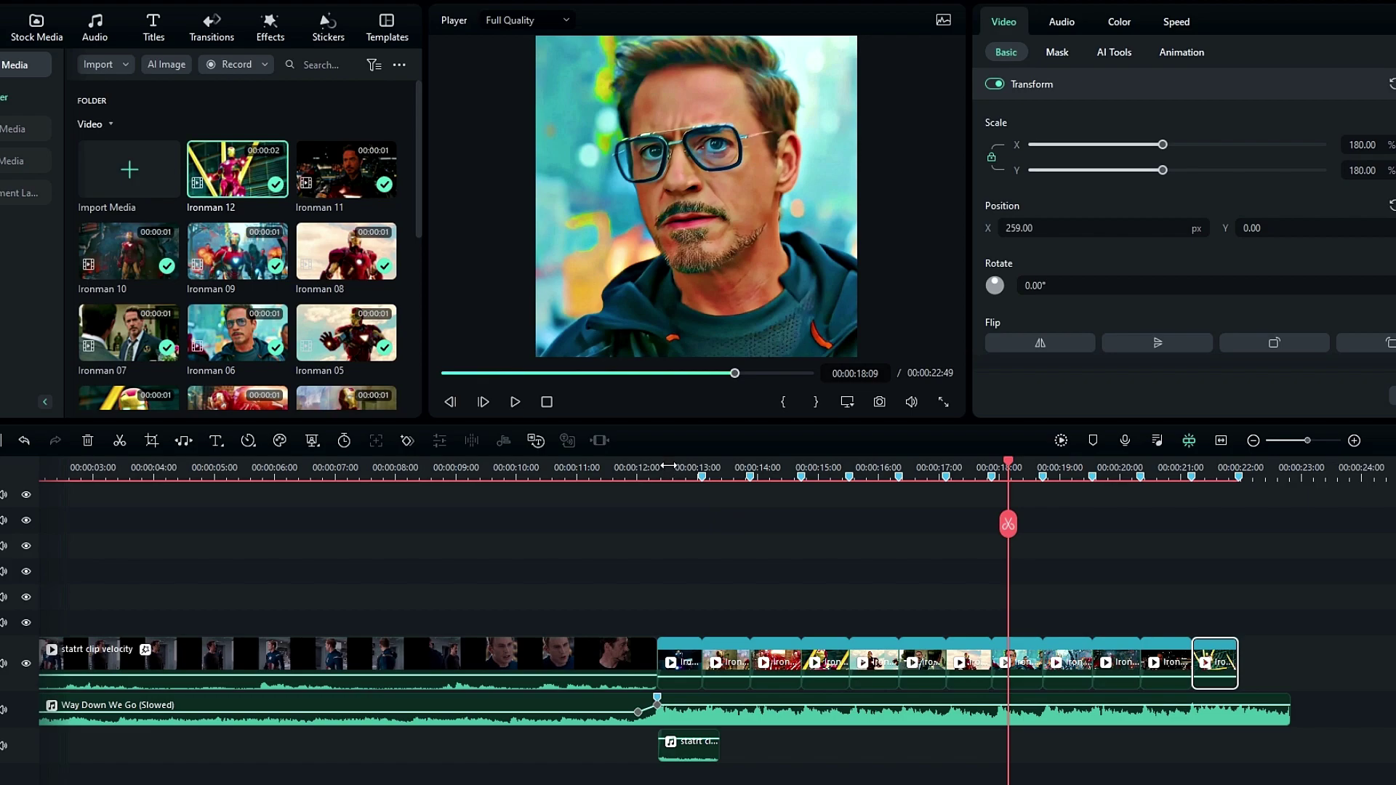
pyautogui.click(668, 466)
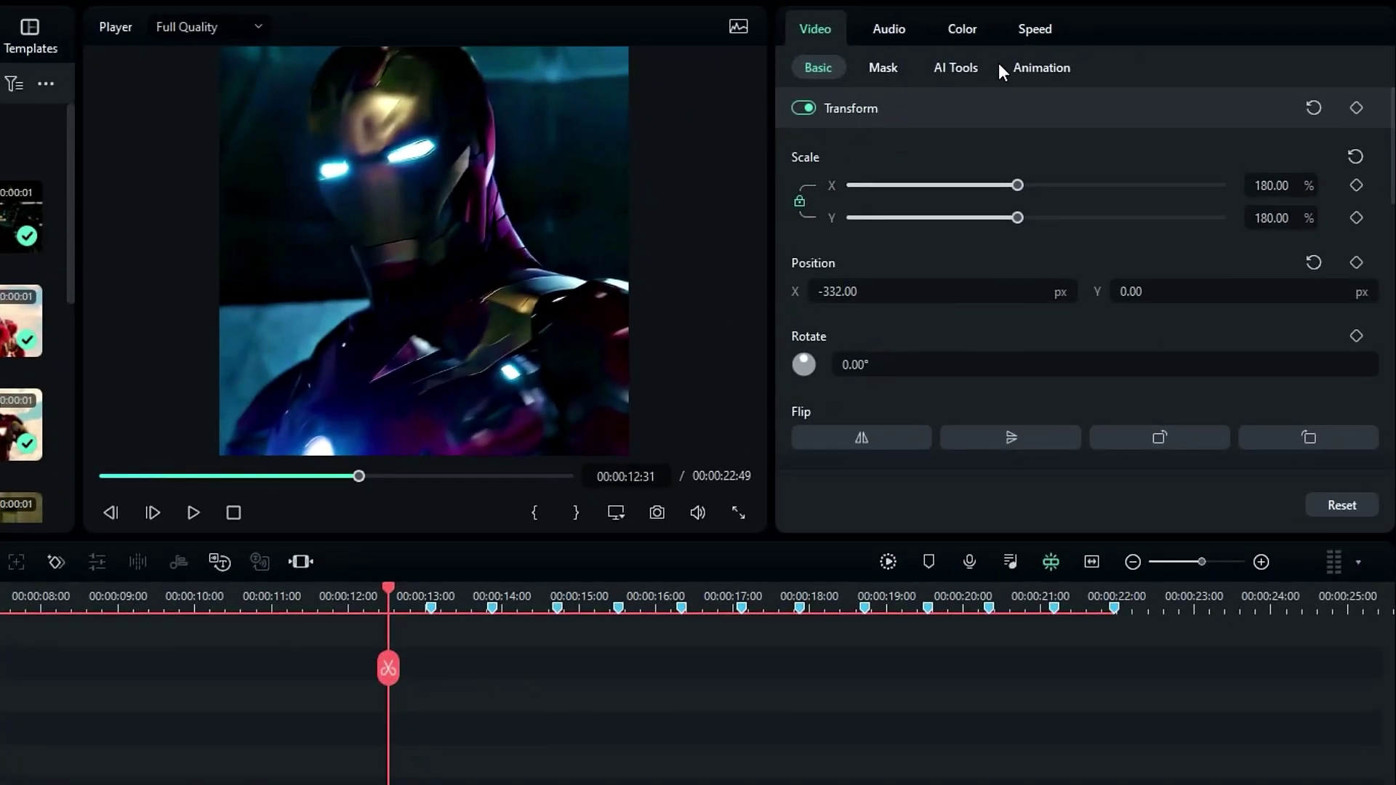
# Apply the Fade Zoom Out animation preset to the first Ironman clip.
pyautogui.click(1040, 67)
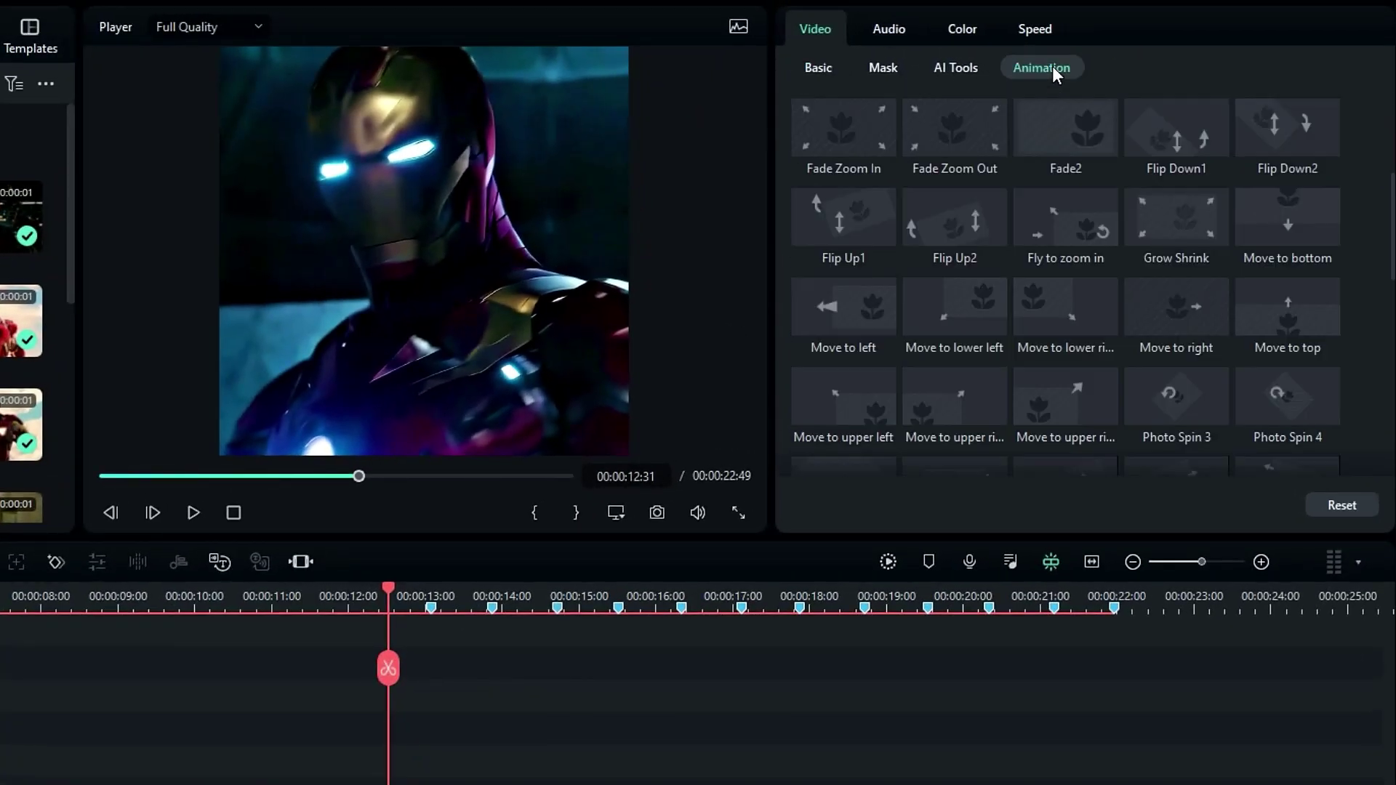
pyautogui.scroll(4, 1007, 138)
pyautogui.scroll(-1, 1054, 189)
pyautogui.scroll(-1, 1156, 242)
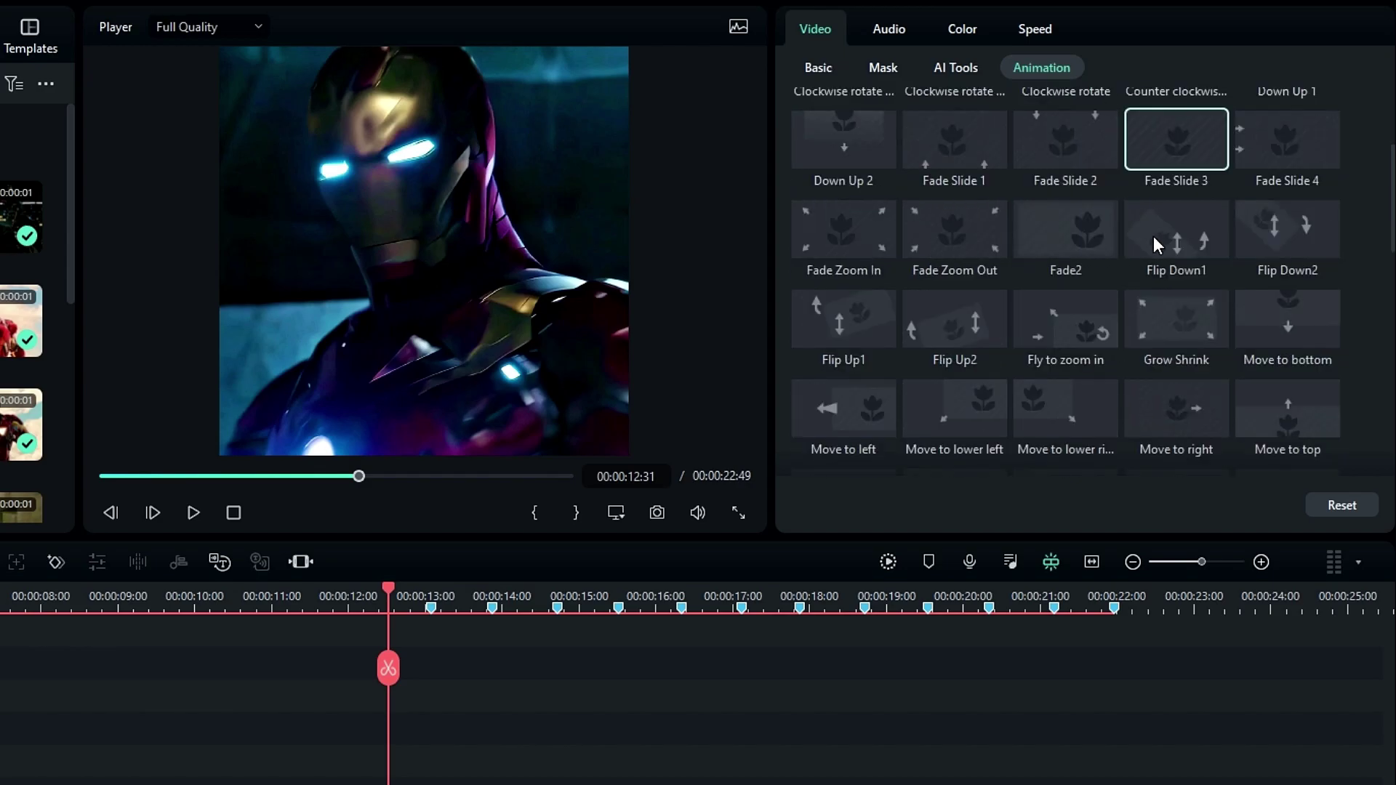
pyautogui.click(978, 230)
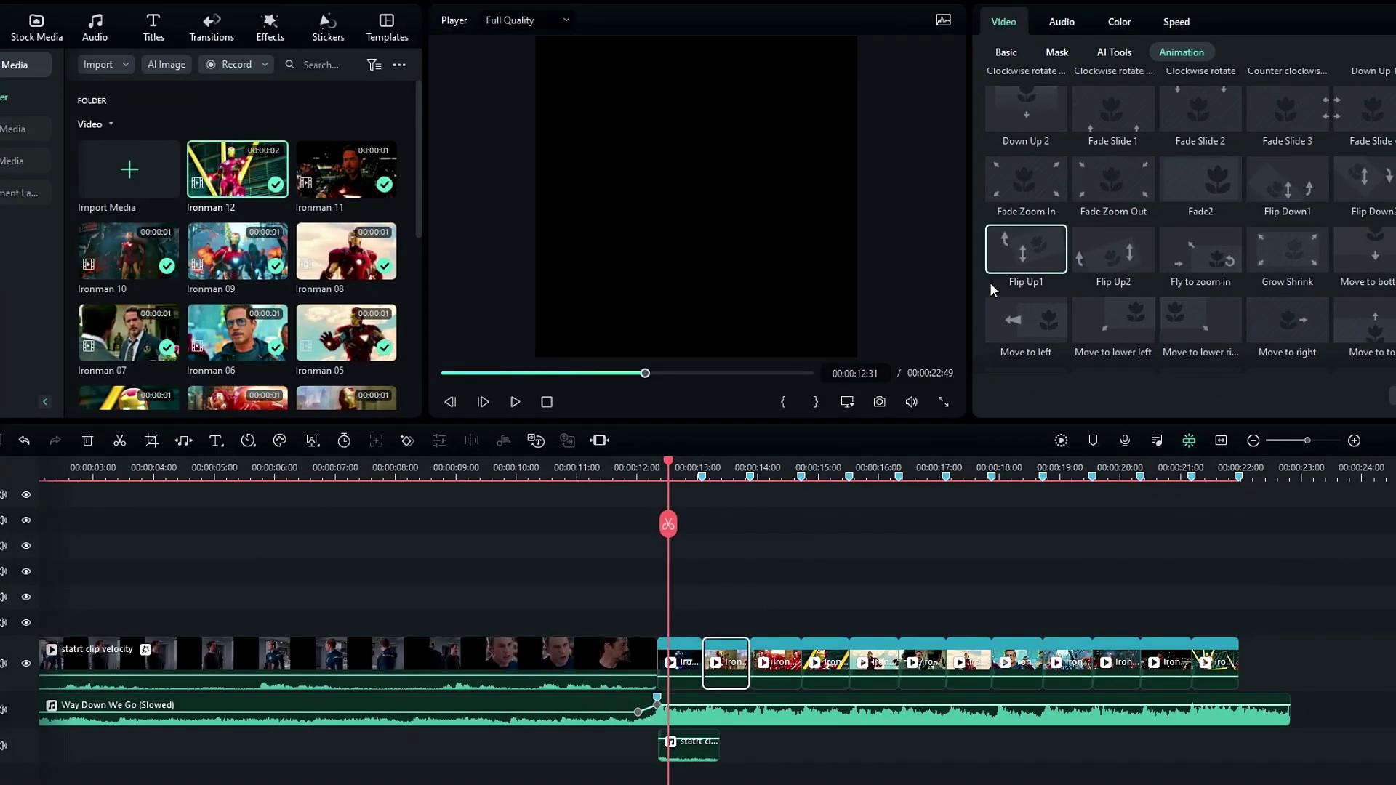
# Apply Fade Zoom Out to the following Ironman clips in turn, then play the sequence back.
pyautogui.click(777, 665)
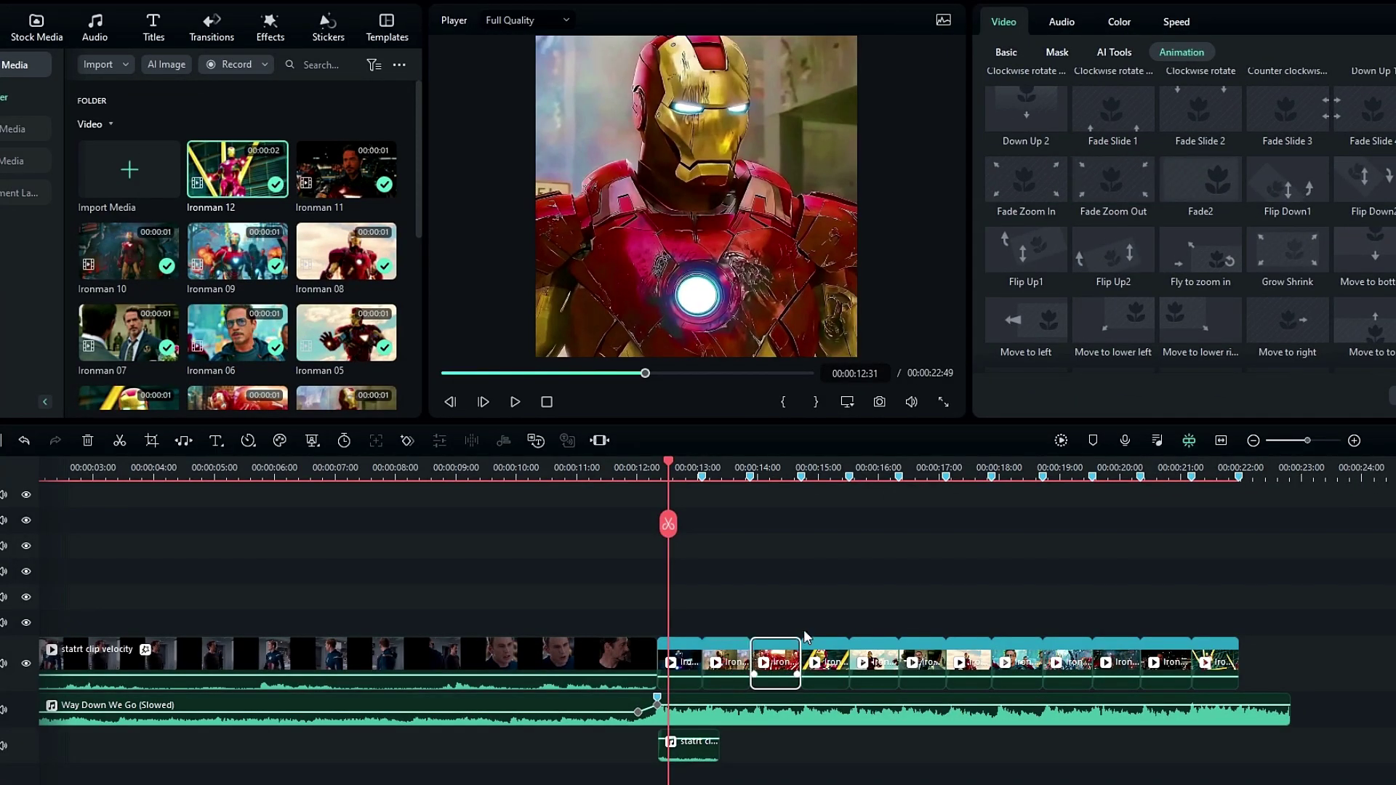
pyautogui.doubleClick(1113, 180)
pyautogui.click(825, 668)
pyautogui.doubleClick(1113, 179)
pyautogui.click(874, 665)
pyautogui.doubleClick(1113, 180)
pyautogui.click(921, 672)
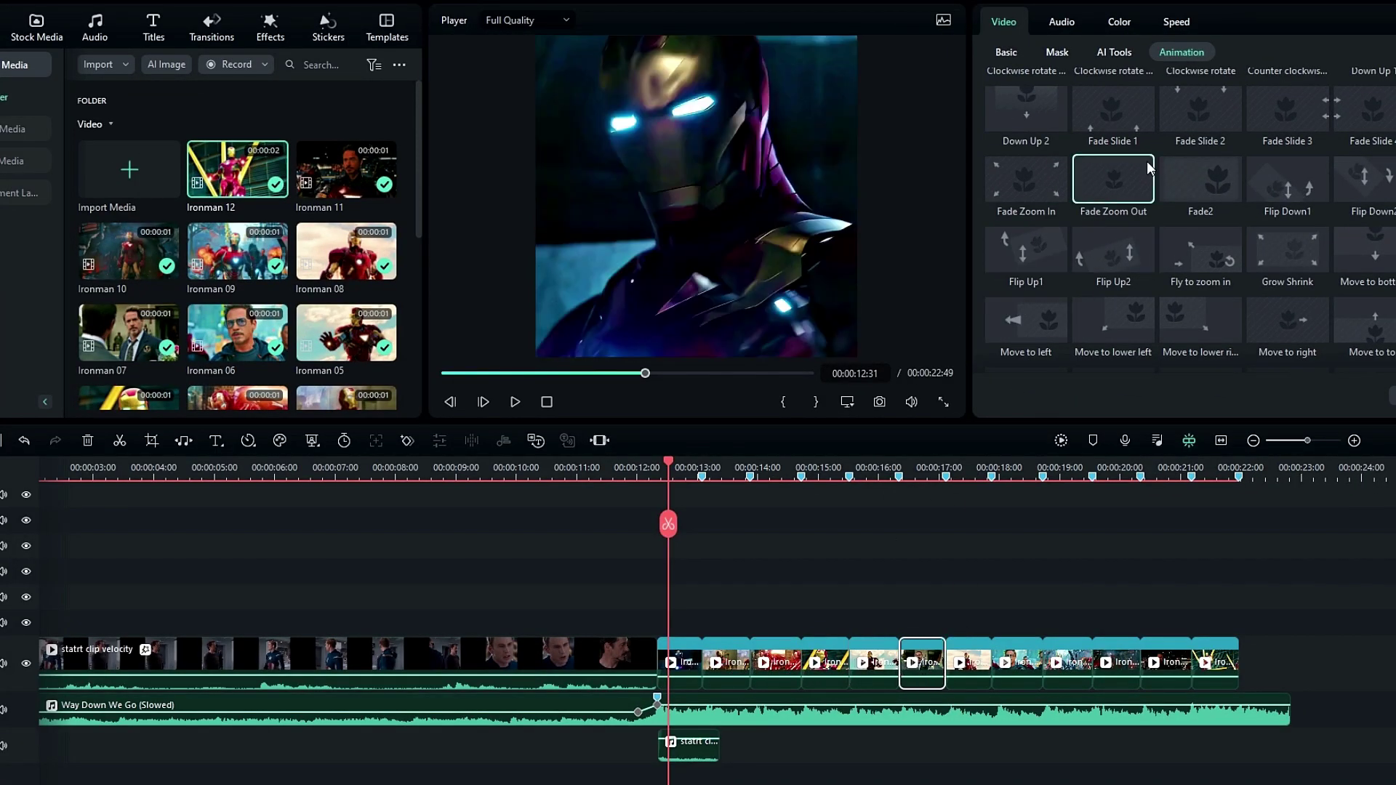
pyautogui.click(969, 669)
pyautogui.click(1017, 669)
pyautogui.click(1066, 670)
pyautogui.doubleClick(1113, 180)
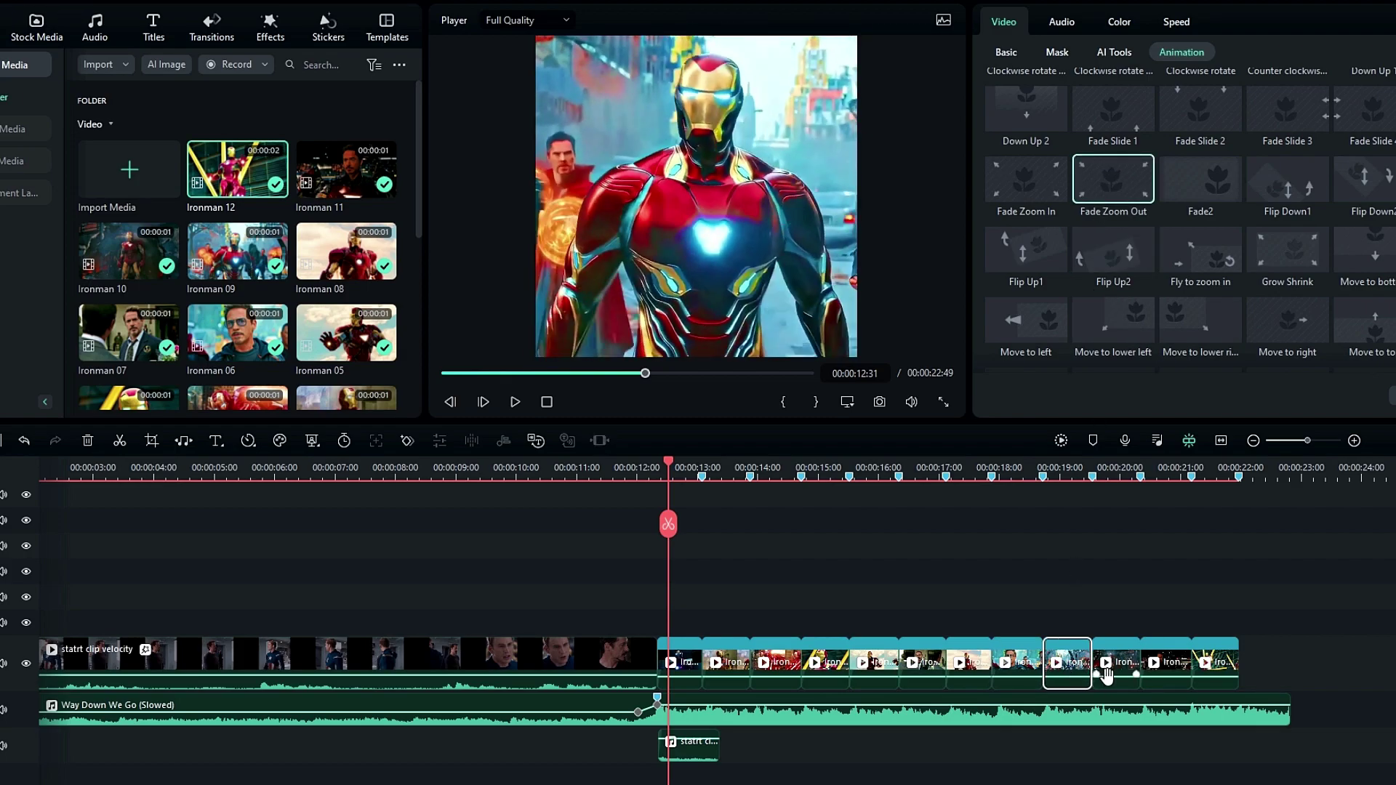
pyautogui.click(1114, 671)
pyautogui.doubleClick(1113, 179)
pyautogui.click(1165, 670)
pyautogui.doubleClick(1113, 180)
pyautogui.click(1213, 670)
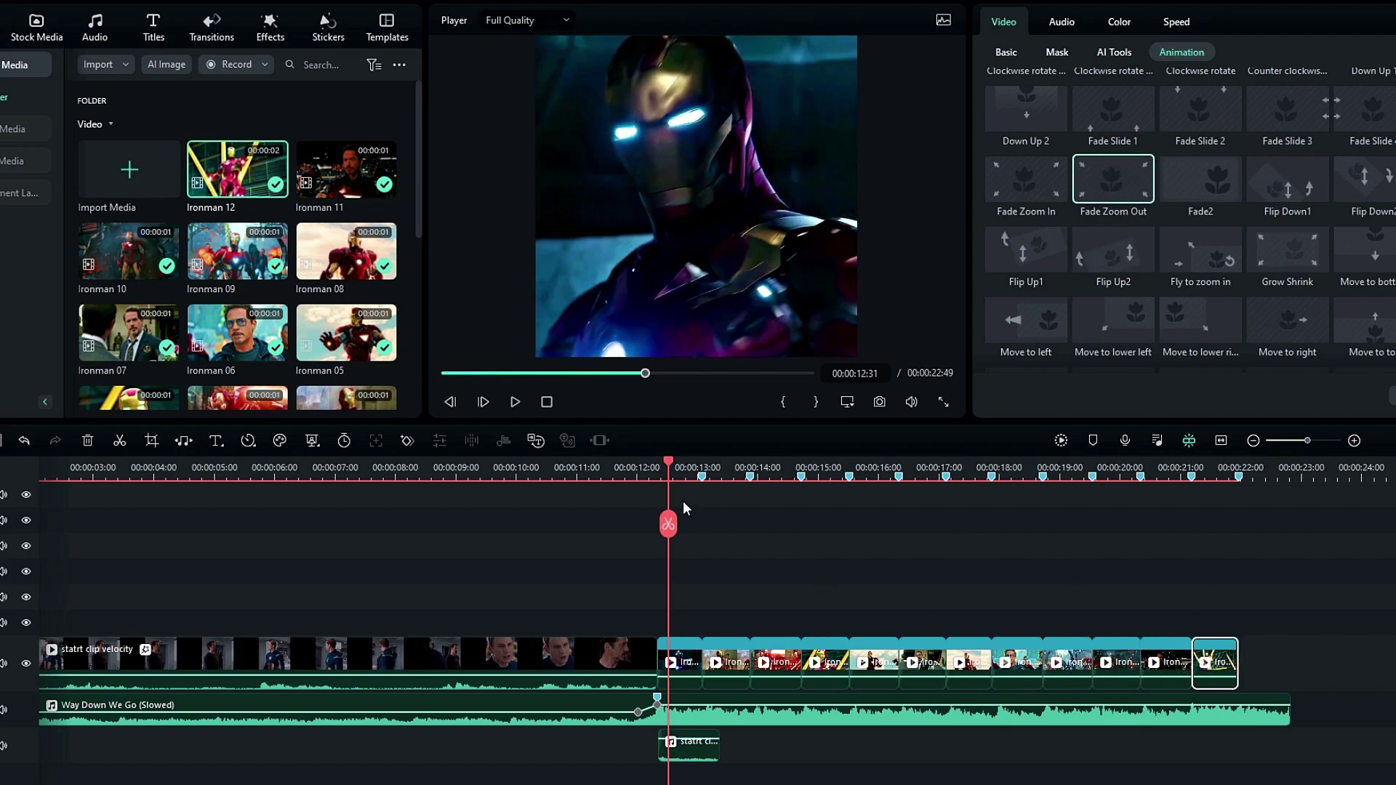
pyautogui.press('space')
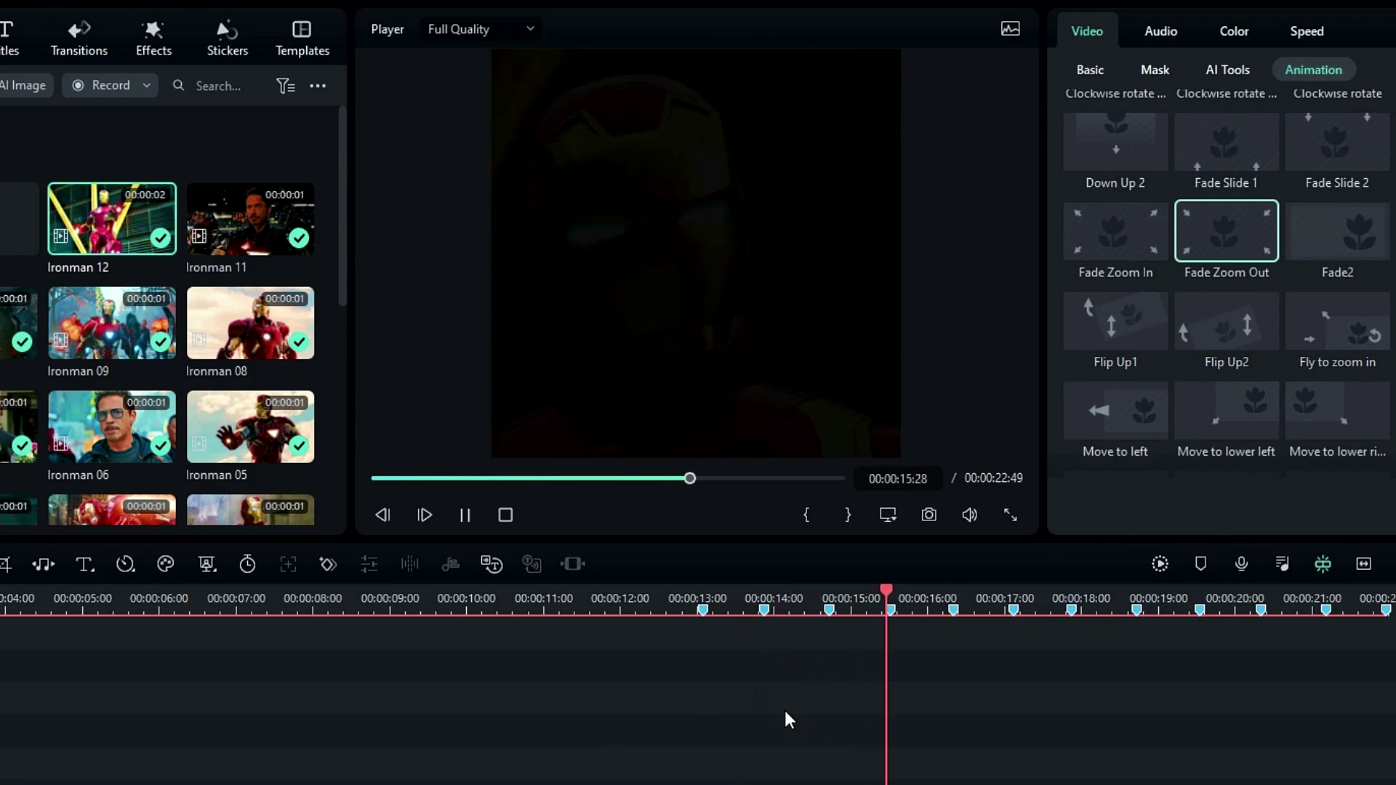
pyautogui.press('space')
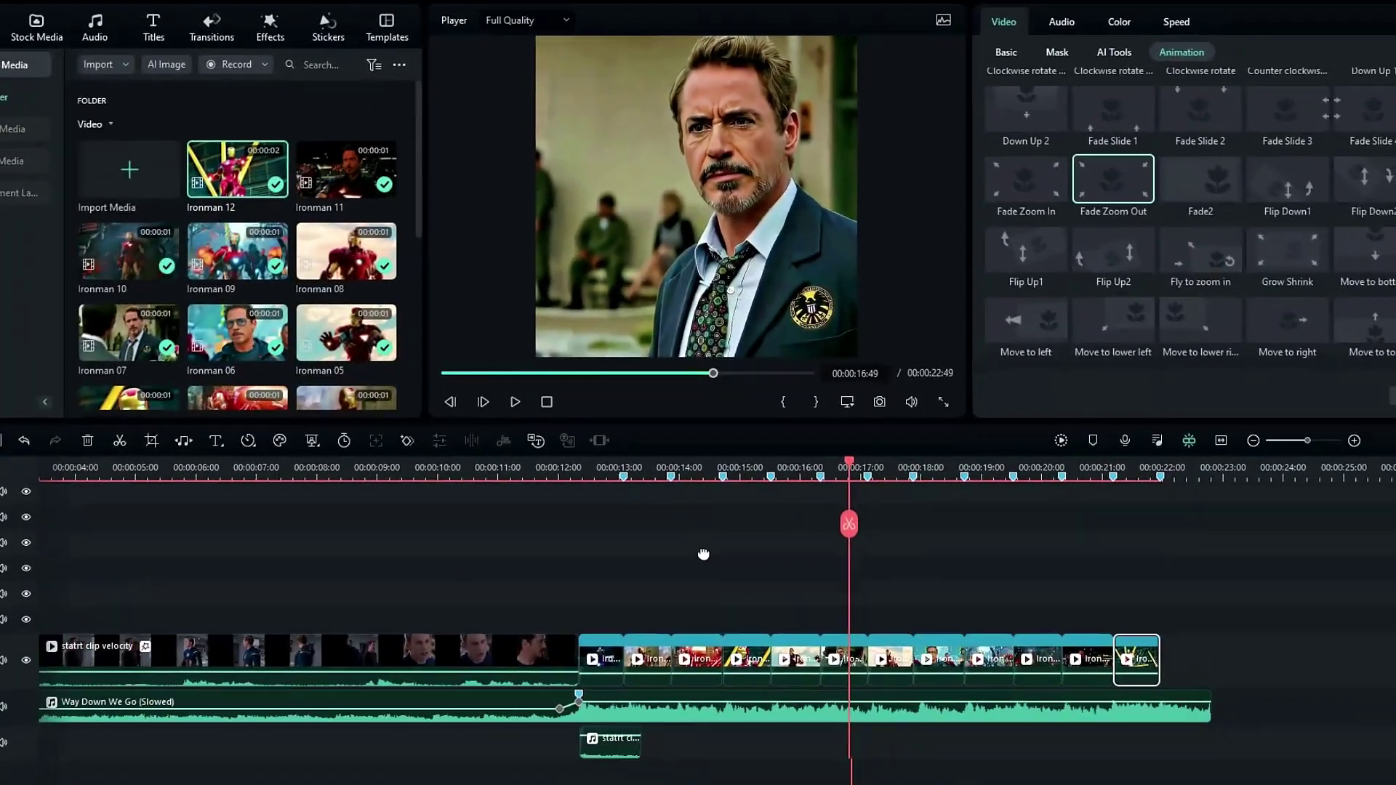
# Switch to the Preset Animation set and add Fade Out to Ironman 01, ending at the clip end.
pyautogui.moveTo(646, 478); pyautogui.dragTo(920, 520)
pyautogui.scroll(3, 1330, 202)
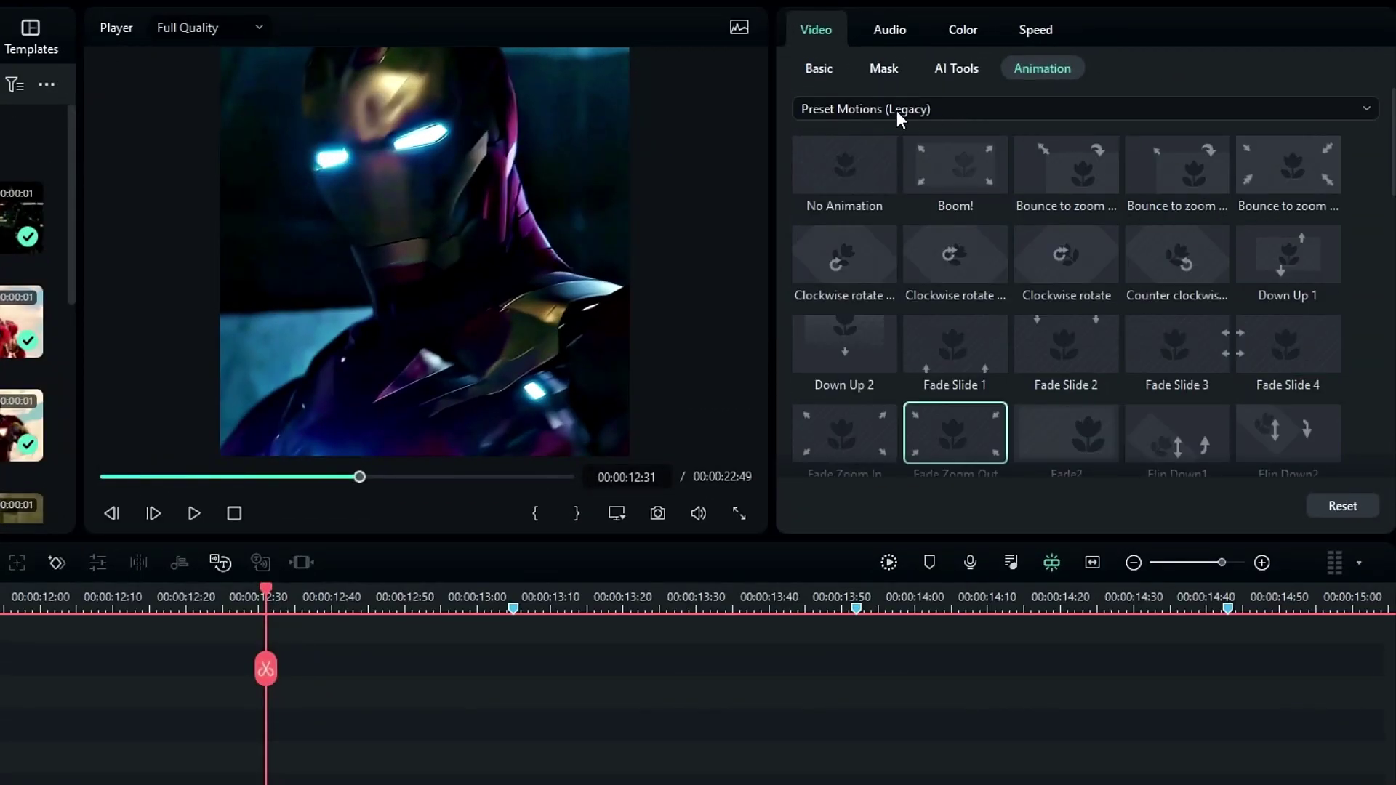
pyautogui.click(896, 110)
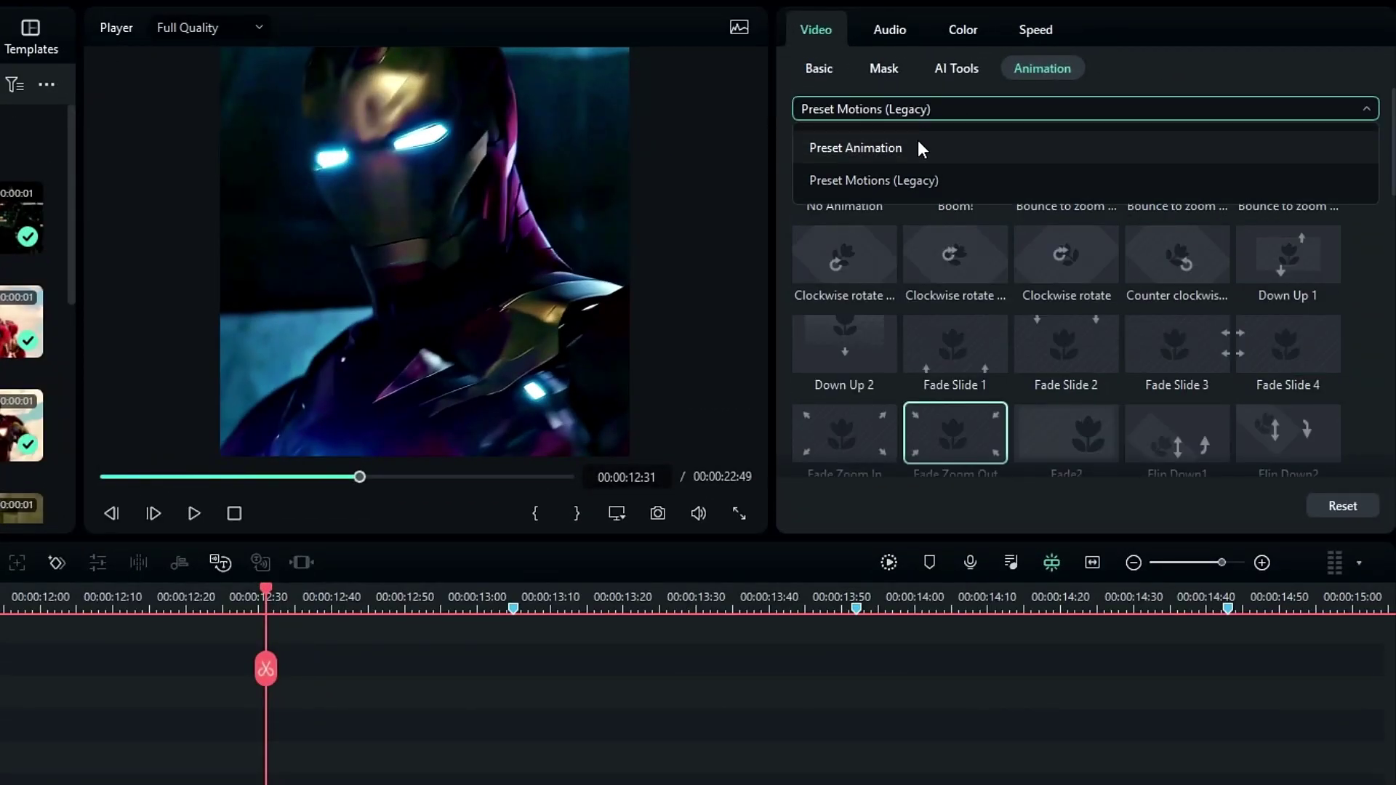
pyautogui.click(918, 142)
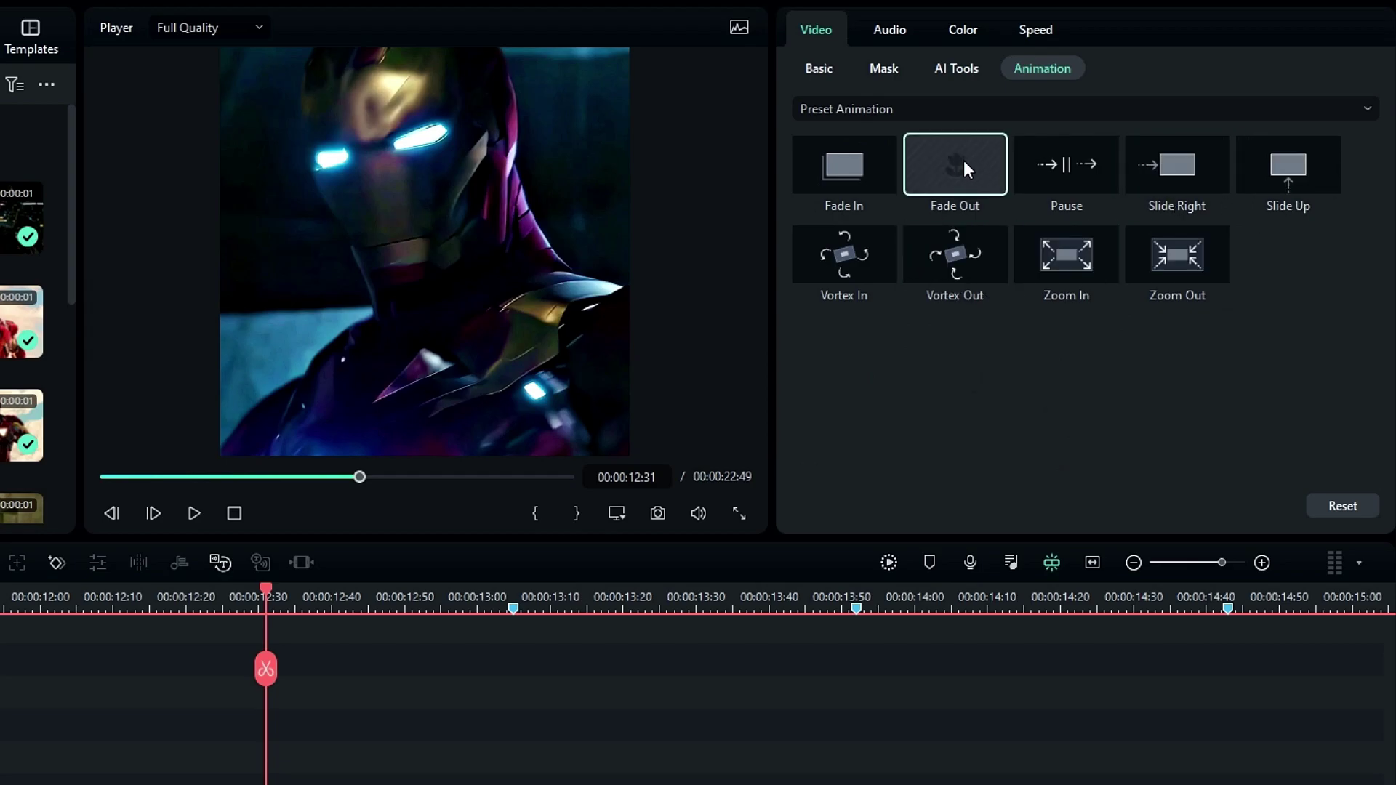
pyautogui.moveTo(966, 168); pyautogui.dragTo(445, 784)
pyautogui.moveTo(726, 591); pyautogui.dragTo(789, 593)
pyautogui.click(756, 586)
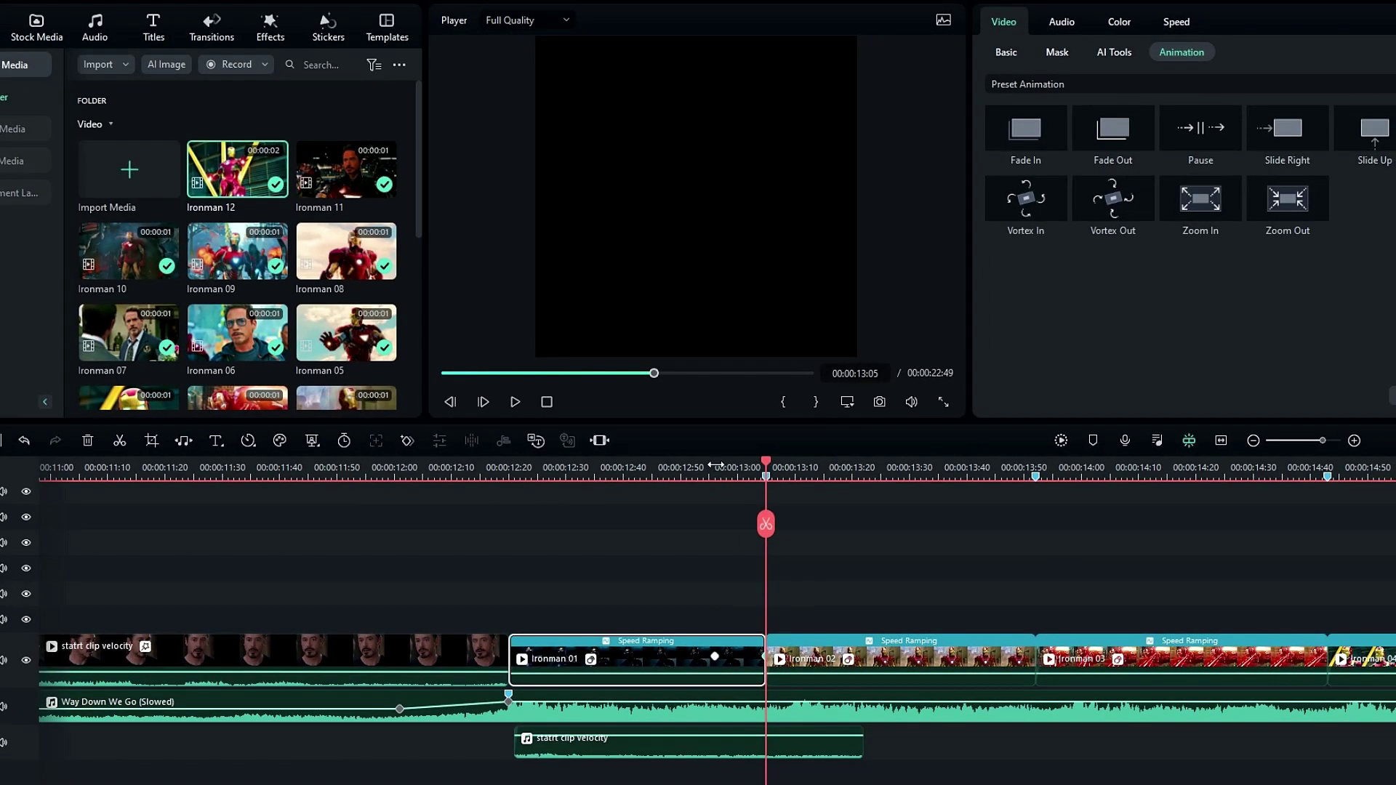
pyautogui.click(723, 598)
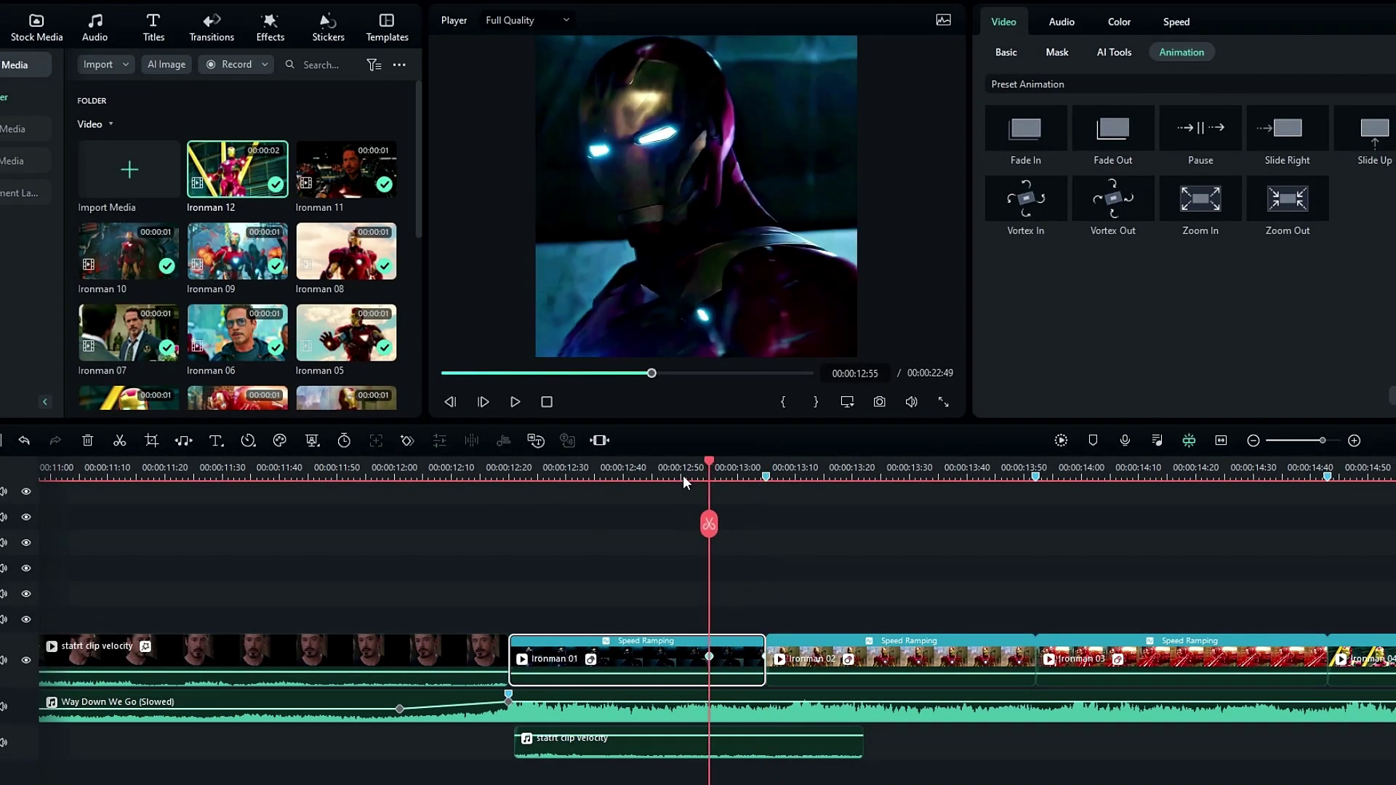
pyautogui.moveTo(682, 476); pyautogui.dragTo(714, 496)
# Add Fade Out to Ironman 02 through 05, stretching each fade to its clip end.
pyautogui.moveTo(1040, 560); pyautogui.dragTo(902, 562)
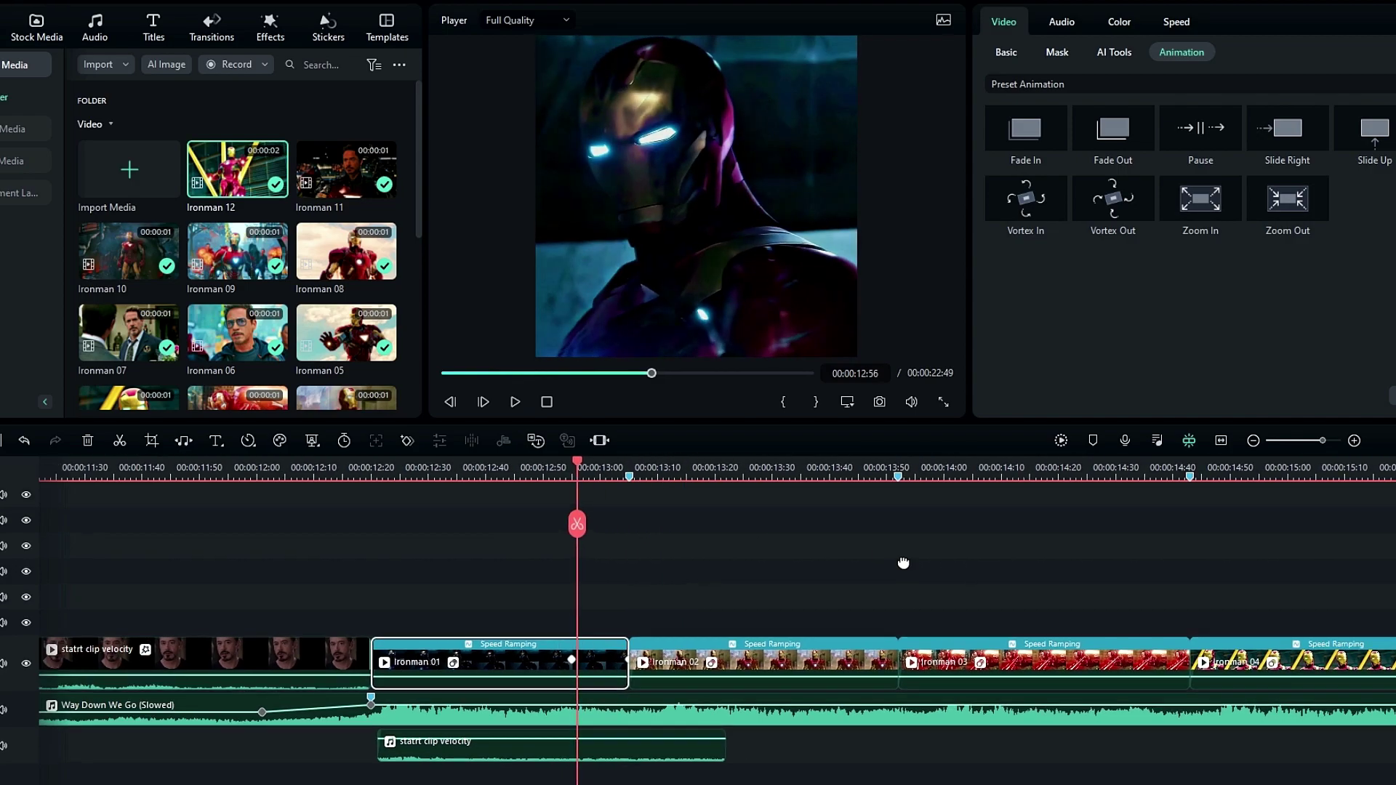
pyautogui.hscroll(3, 761, 566)
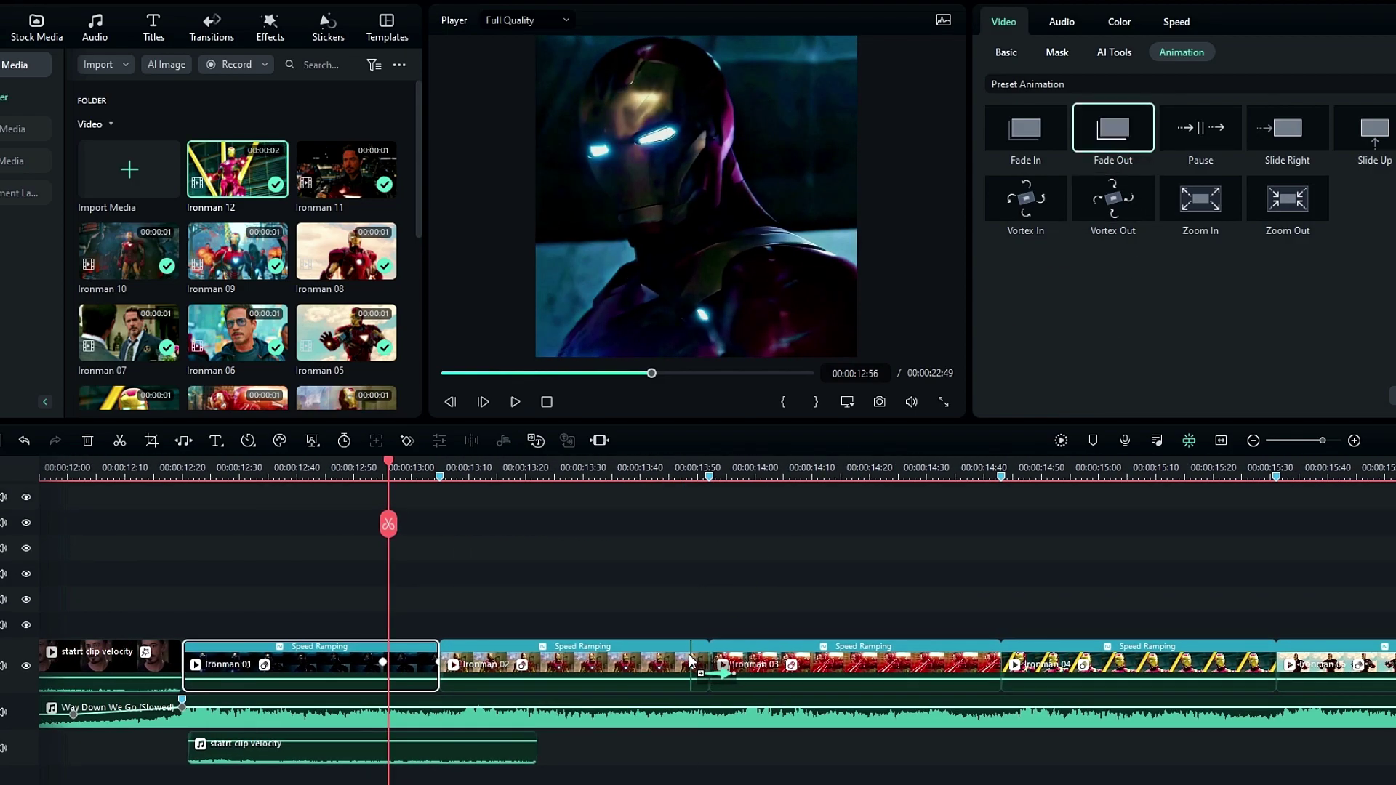
pyautogui.click(662, 660)
pyautogui.click(1119, 151)
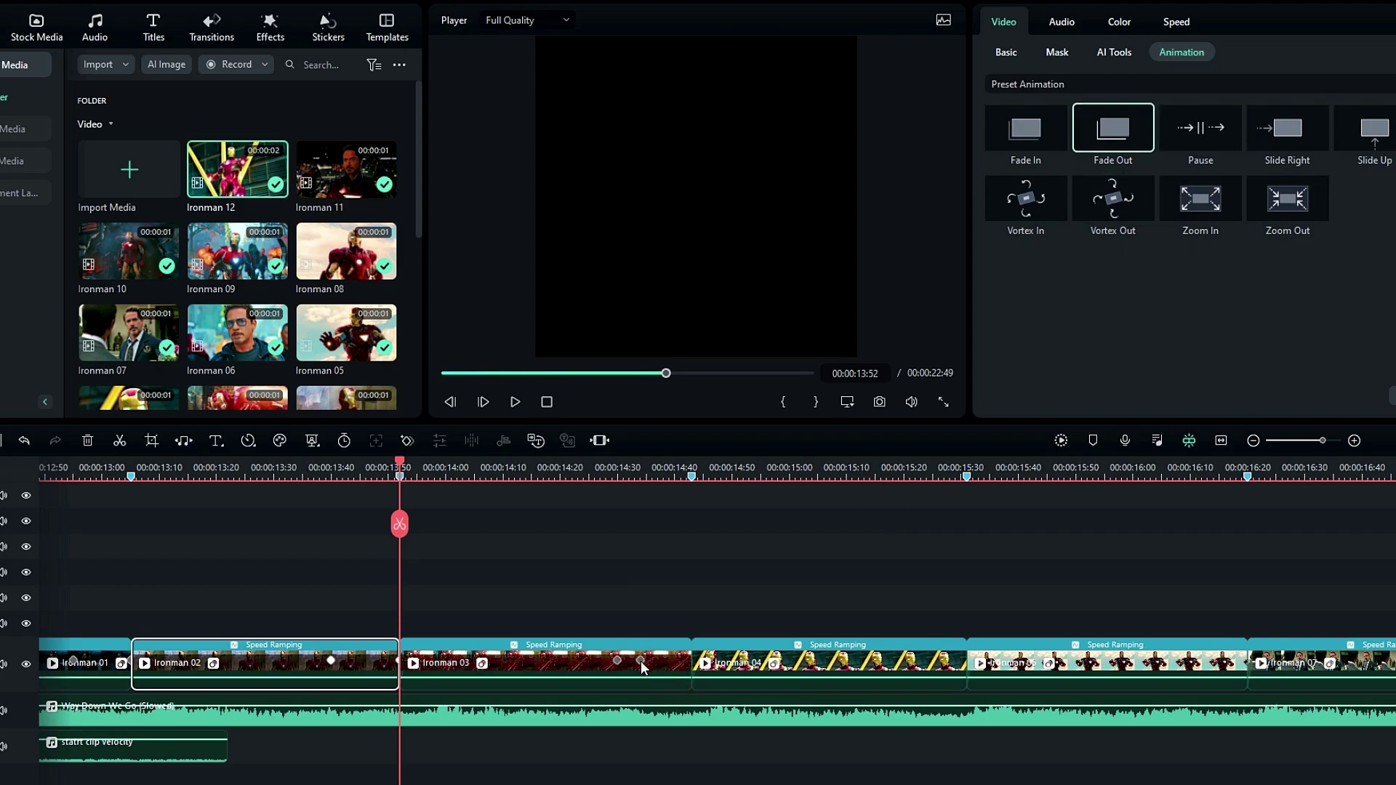
pyautogui.moveTo(640, 661); pyautogui.dragTo(690, 662)
pyautogui.moveTo(1112, 131); pyautogui.dragTo(739, 667)
pyautogui.click(706, 680)
pyautogui.moveTo(958, 553); pyautogui.dragTo(715, 561)
pyautogui.click(710, 476)
pyautogui.moveTo(1119, 131); pyautogui.dragTo(717, 669)
pyautogui.moveTo(1091, 557); pyautogui.dragTo(800, 551)
pyautogui.moveTo(1113, 131); pyautogui.dragTo(754, 673)
# Add Fade Out to Ironman 06 through 12, stretching each fade to its clip end.
pyautogui.moveTo(1039, 551); pyautogui.dragTo(712, 563)
pyautogui.moveTo(1113, 131); pyautogui.dragTo(619, 688)
pyautogui.moveTo(1082, 564); pyautogui.dragTo(711, 554)
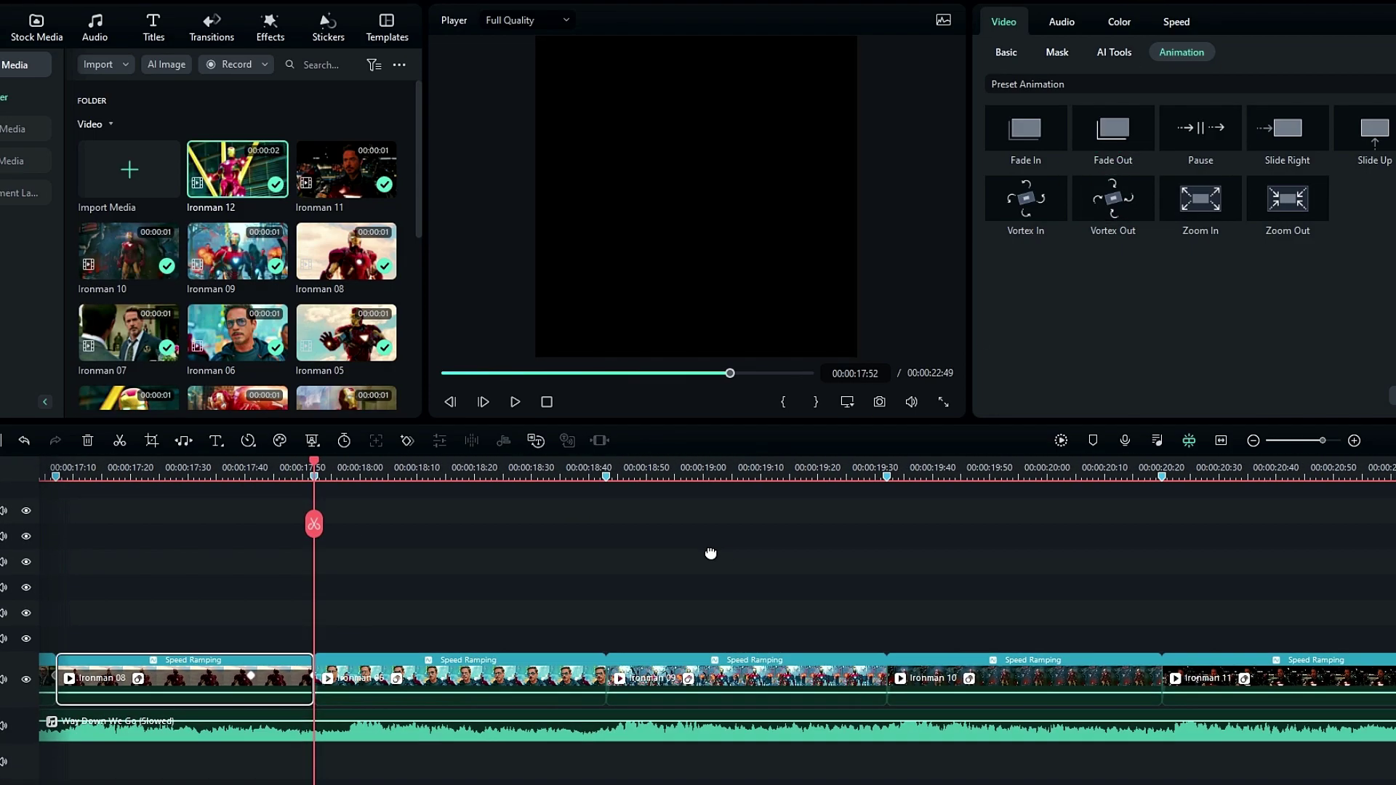
pyautogui.click(568, 673)
pyautogui.click(626, 677)
pyautogui.click(708, 651)
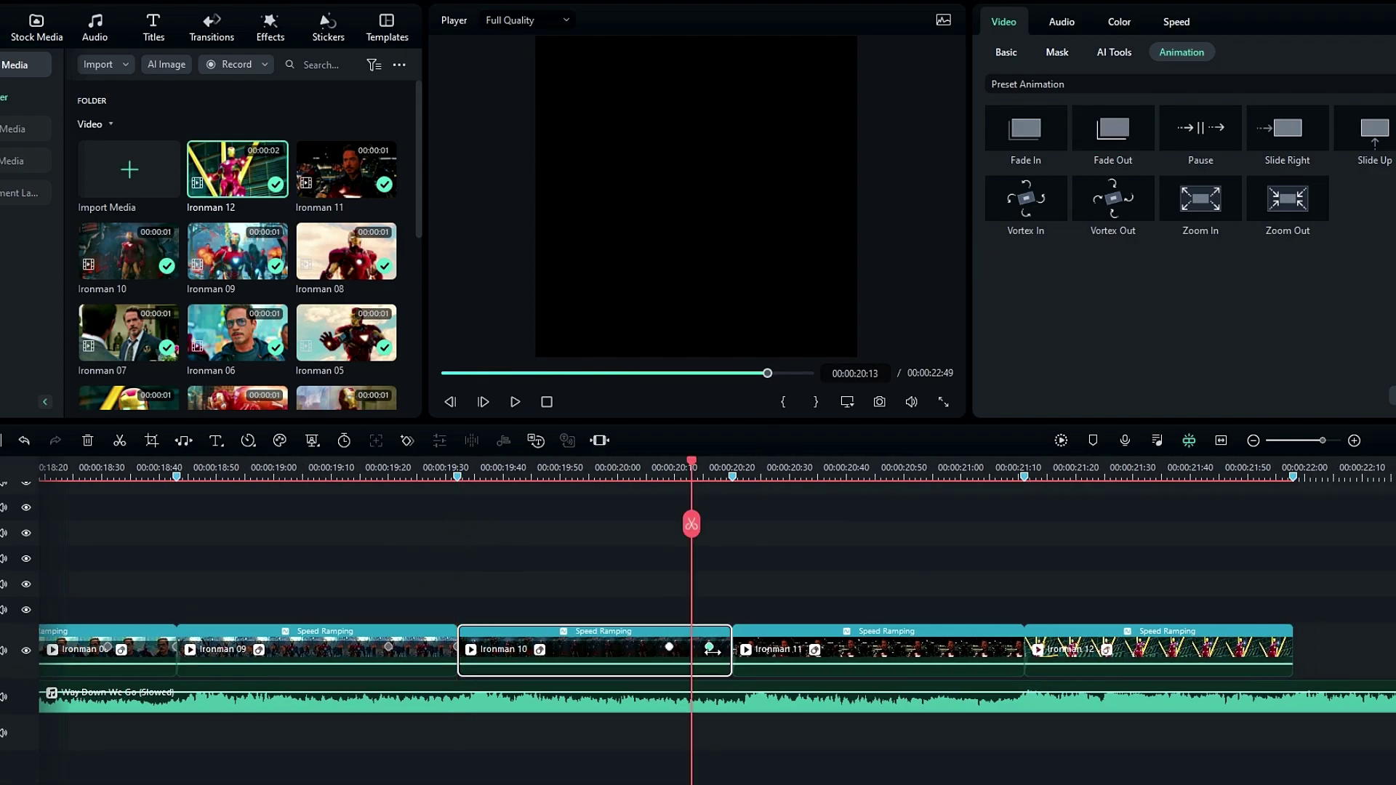
pyautogui.moveTo(710, 649); pyautogui.dragTo(730, 649)
pyautogui.moveTo(1018, 556); pyautogui.dragTo(728, 556)
pyautogui.moveTo(1113, 131); pyautogui.dragTo(733, 649)
pyautogui.moveTo(1113, 131); pyautogui.dragTo(839, 649)
# Fit the whole timeline into view and play the faded Ironman clips from the start.
pyautogui.click(1221, 440)
pyautogui.click(639, 469)
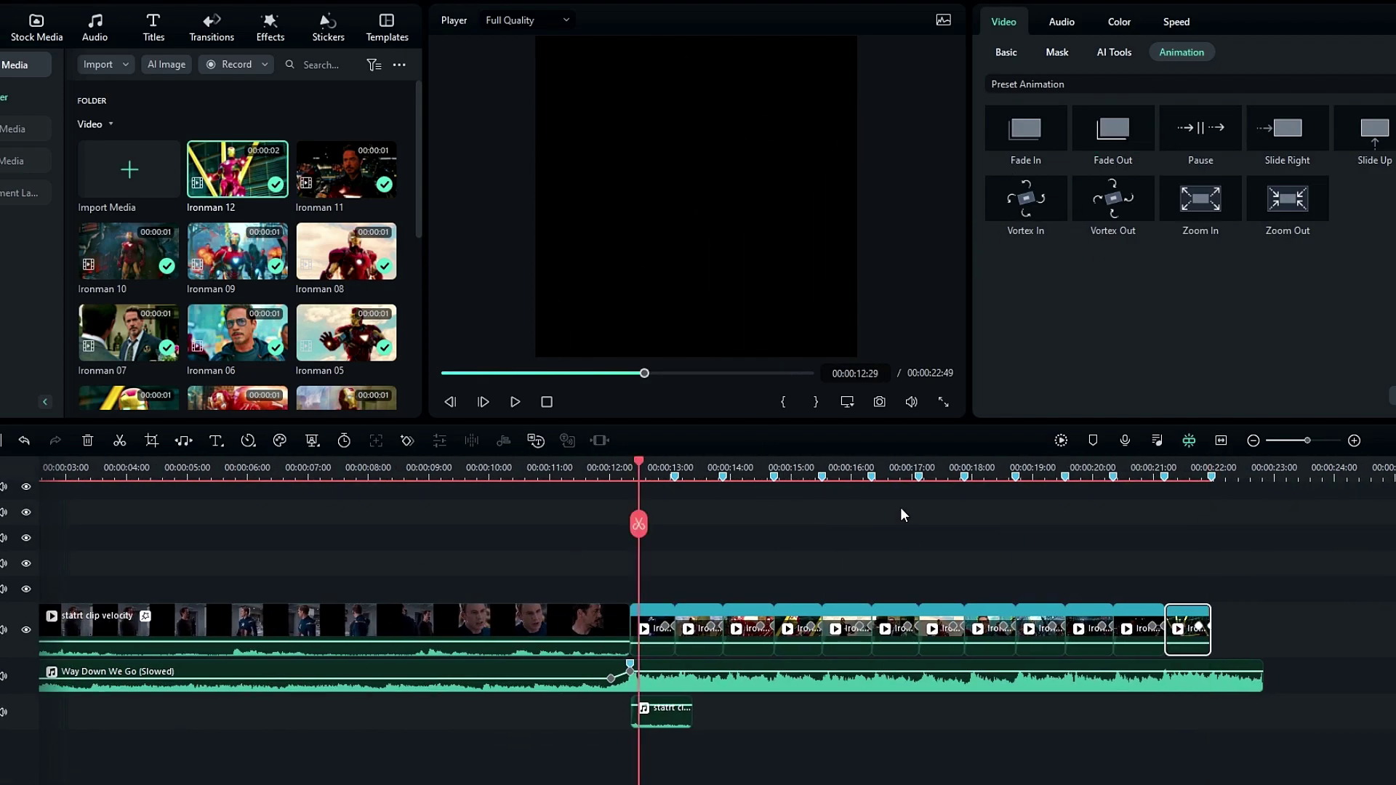
pyautogui.press('space')
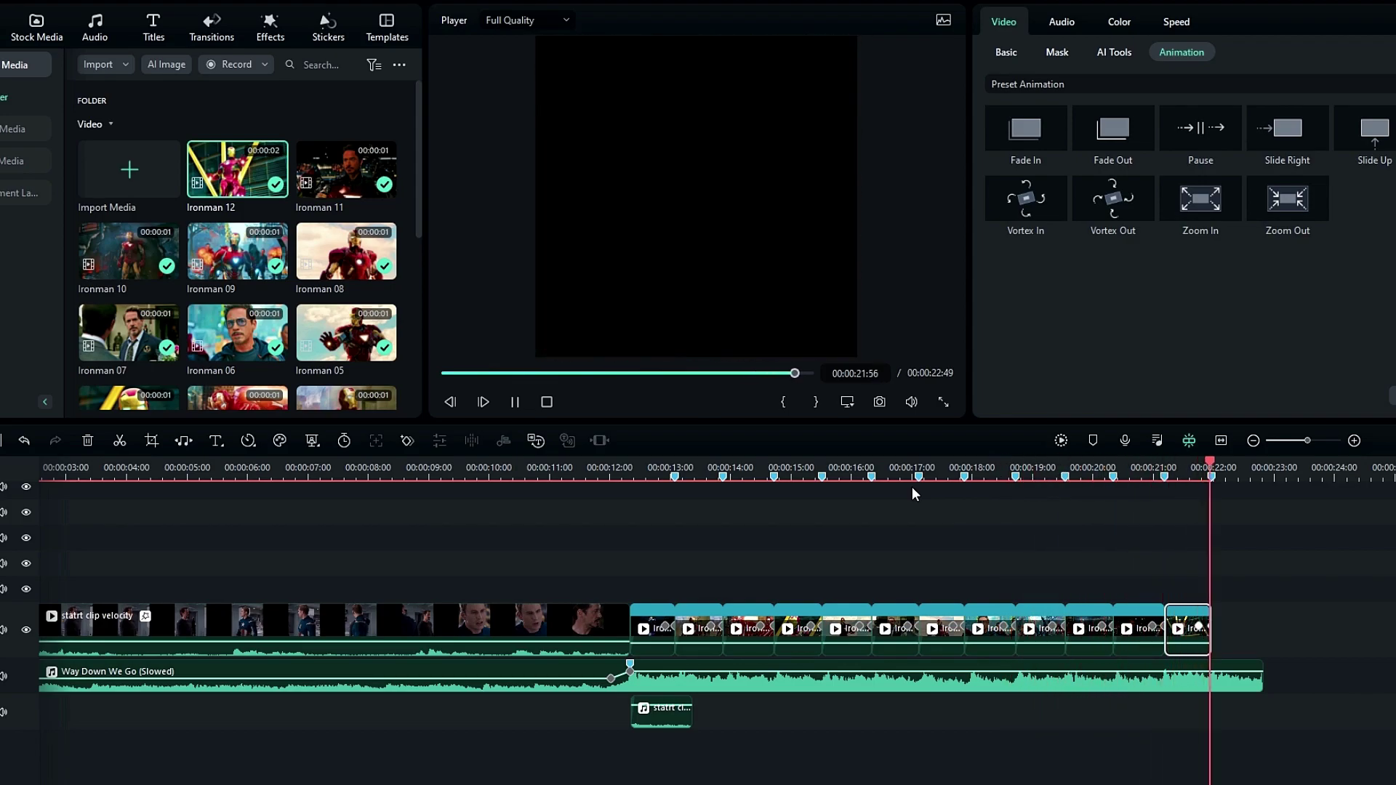
pyautogui.moveTo(721, 483); pyautogui.dragTo(795, 497)
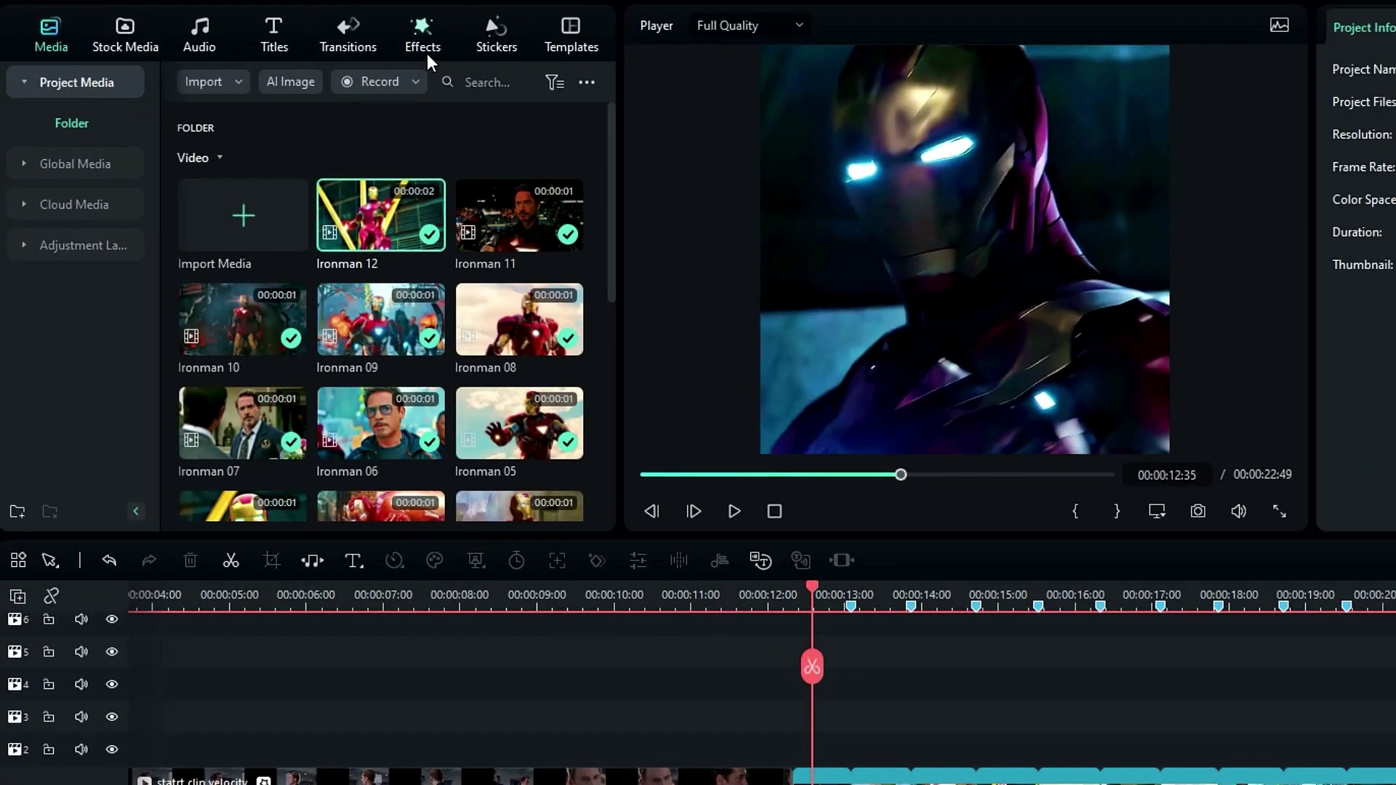
# Search effects for 'blur', place Dispersion Blur above the Ironman clips, and trim off the part after the playhead.
pyautogui.click(427, 55)
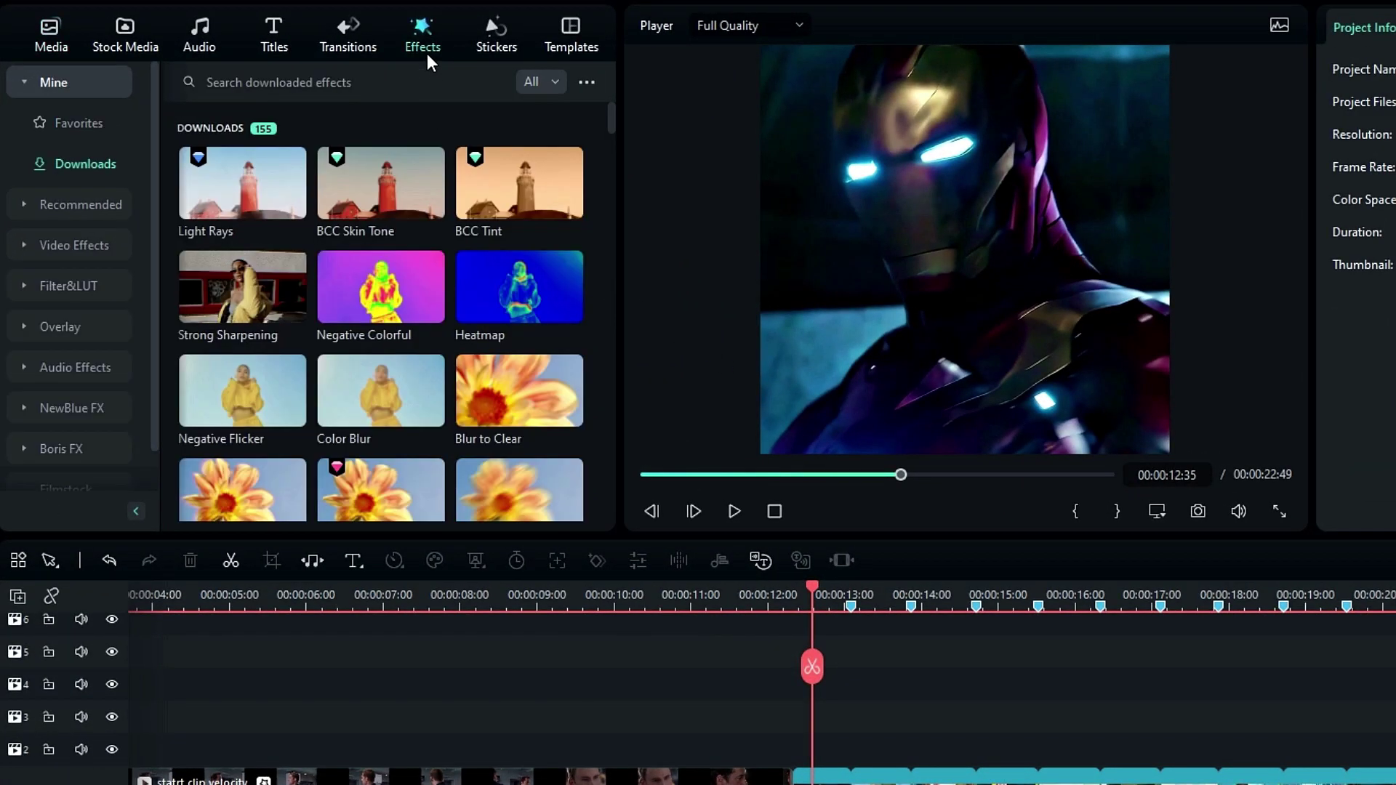
pyautogui.click(214, 90)
pyautogui.write('blur')
pyautogui.press('Return')
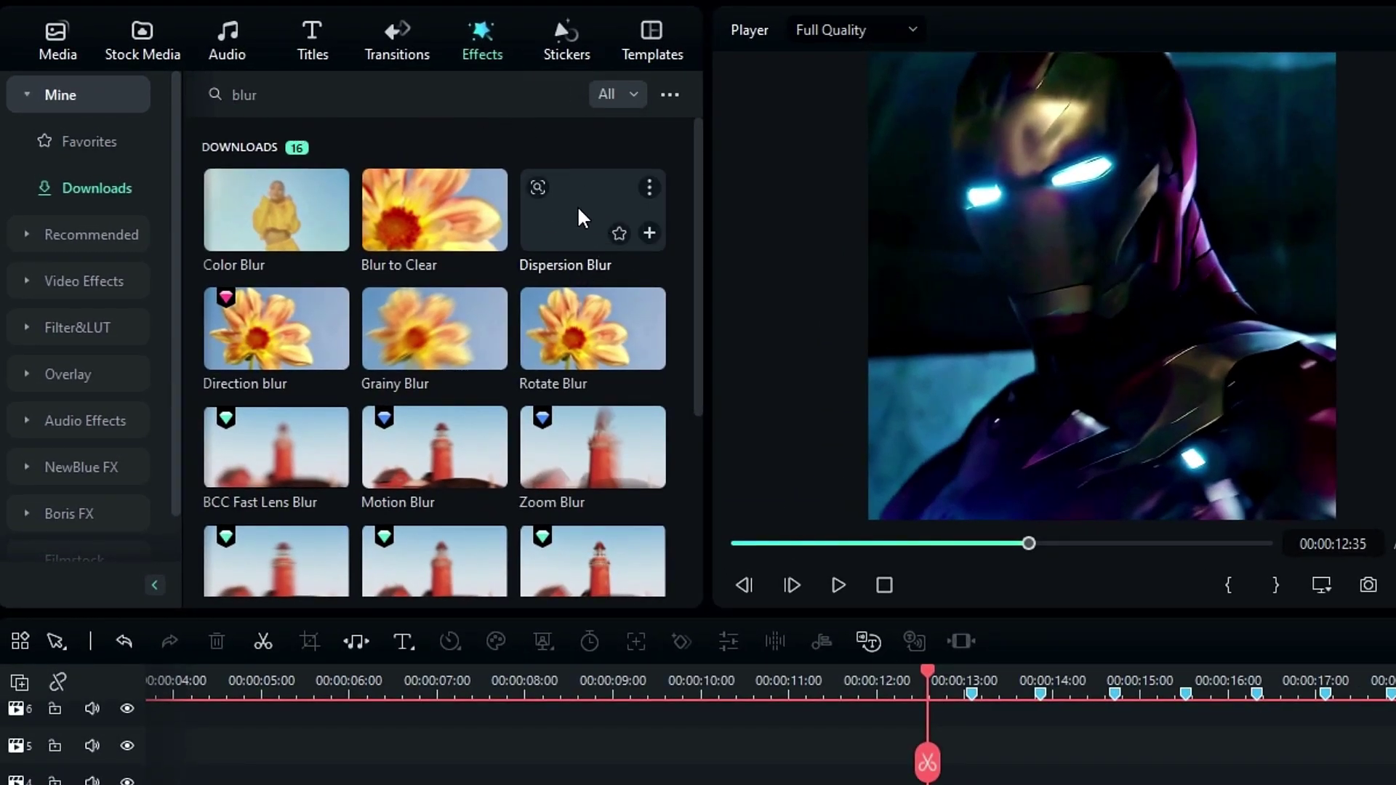
pyautogui.moveTo(579, 215); pyautogui.dragTo(958, 780)
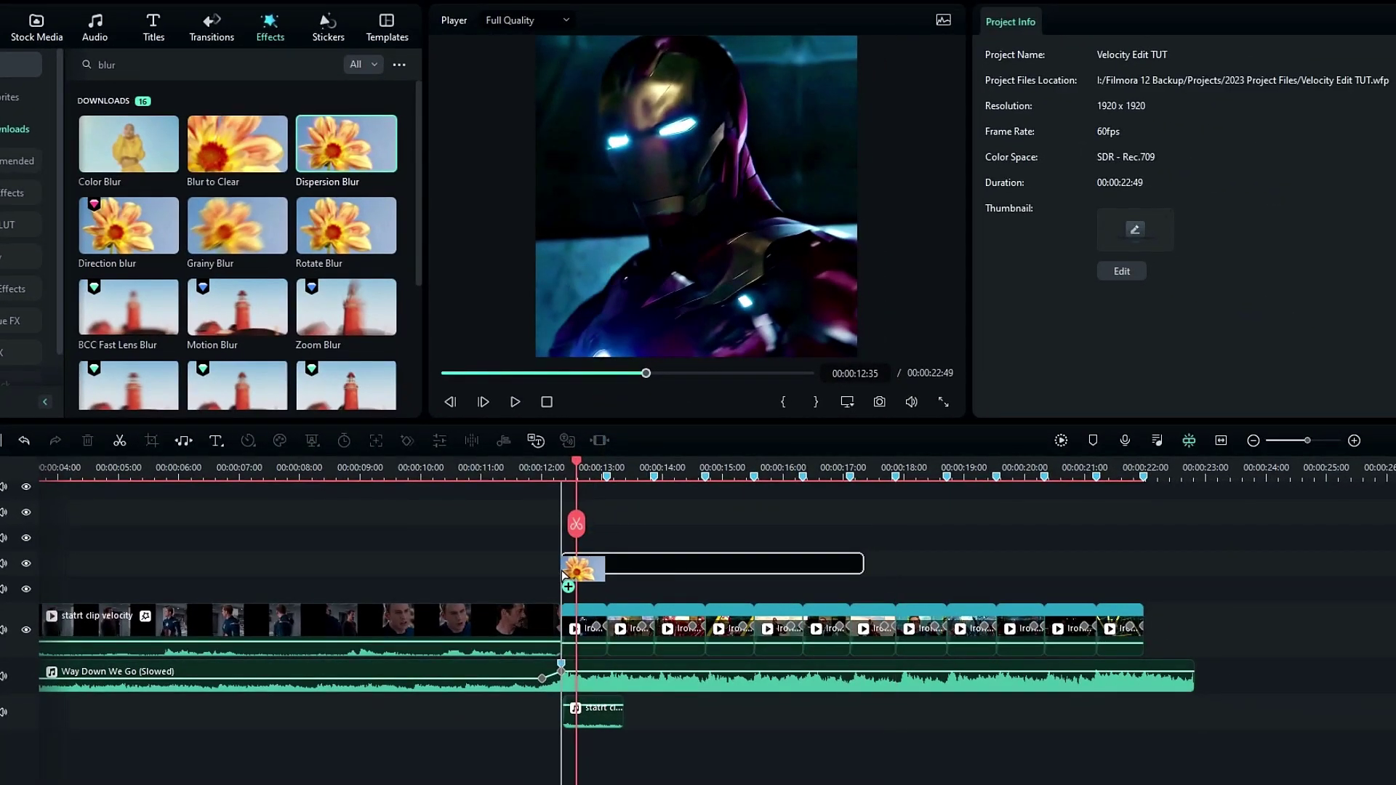
pyautogui.moveTo(564, 576); pyautogui.dragTo(567, 567)
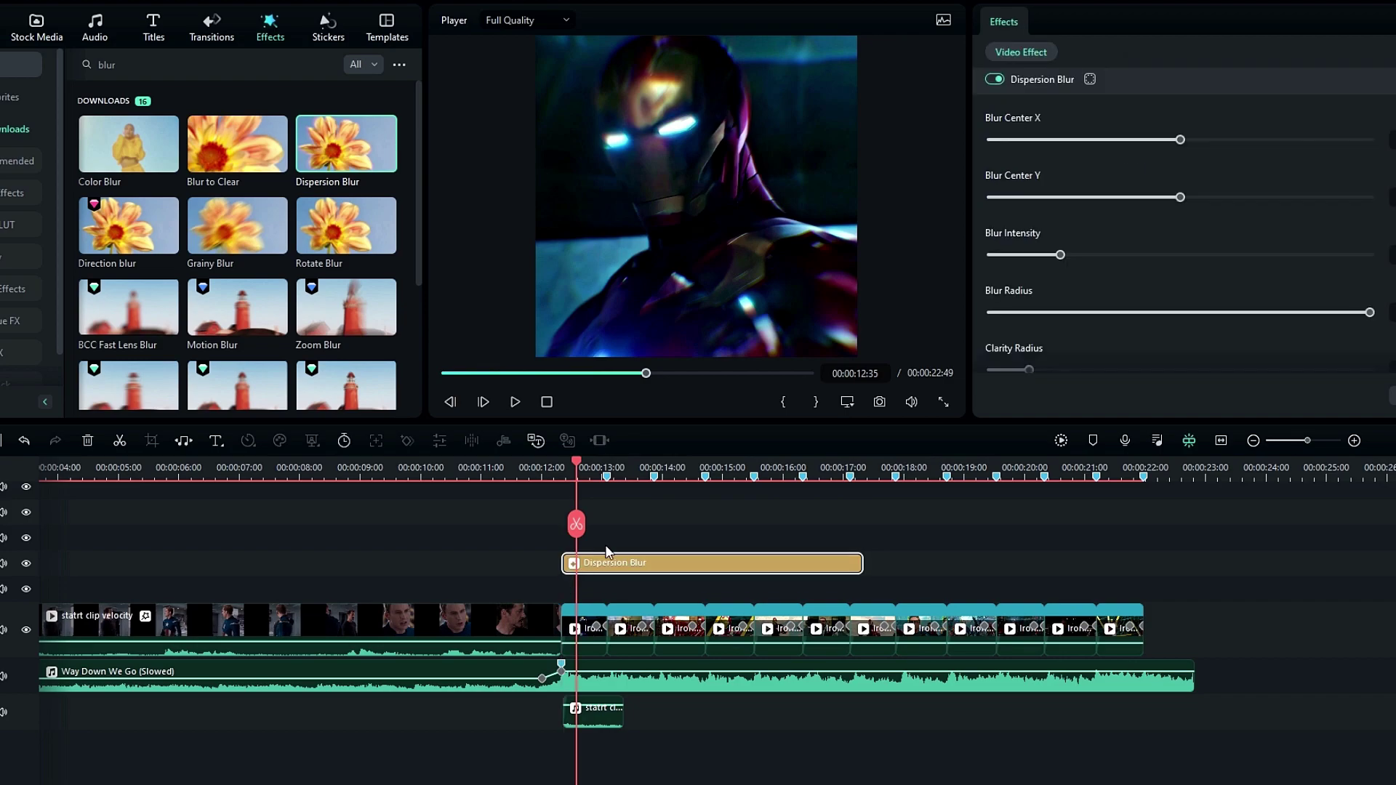
pyautogui.scroll(5, 864, 565)
pyautogui.click(832, 525)
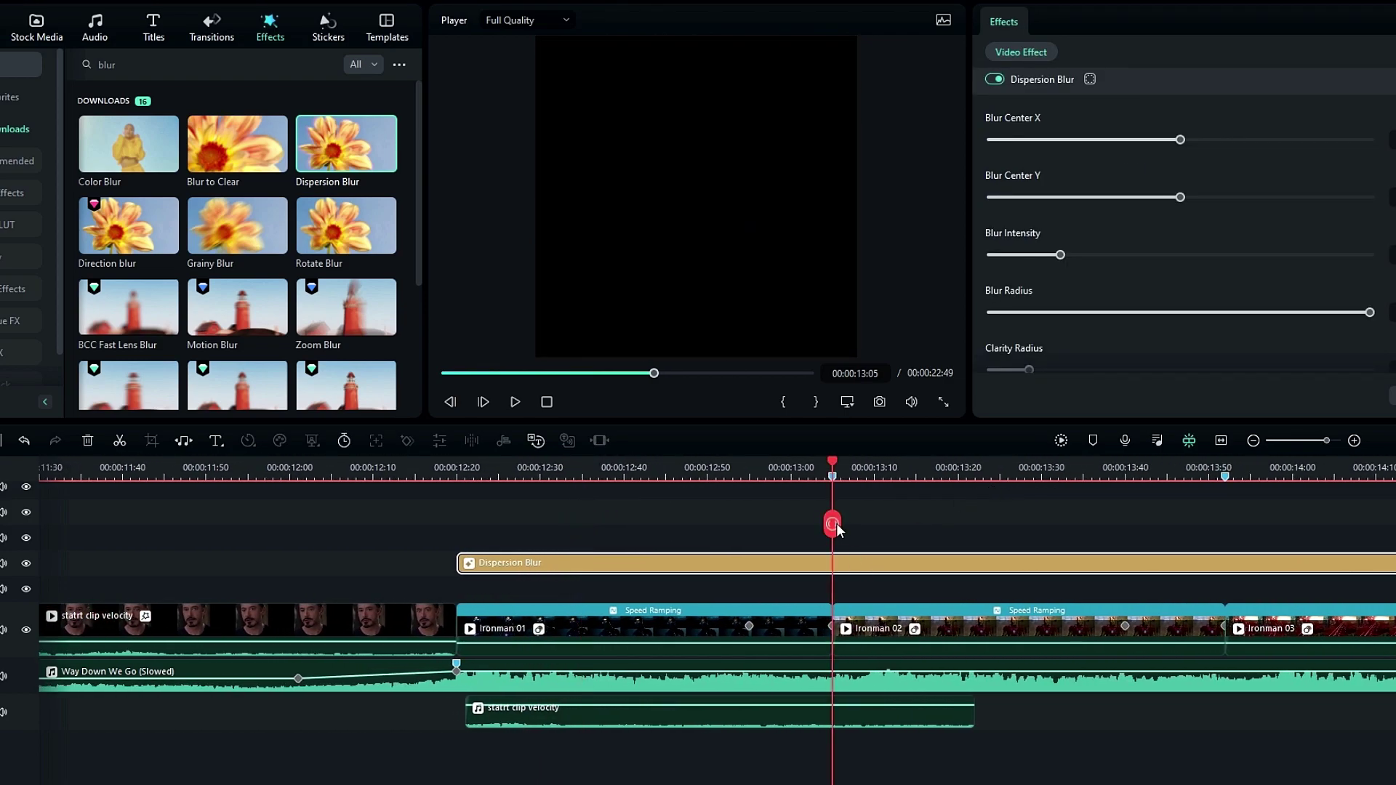
pyautogui.press('Delete')
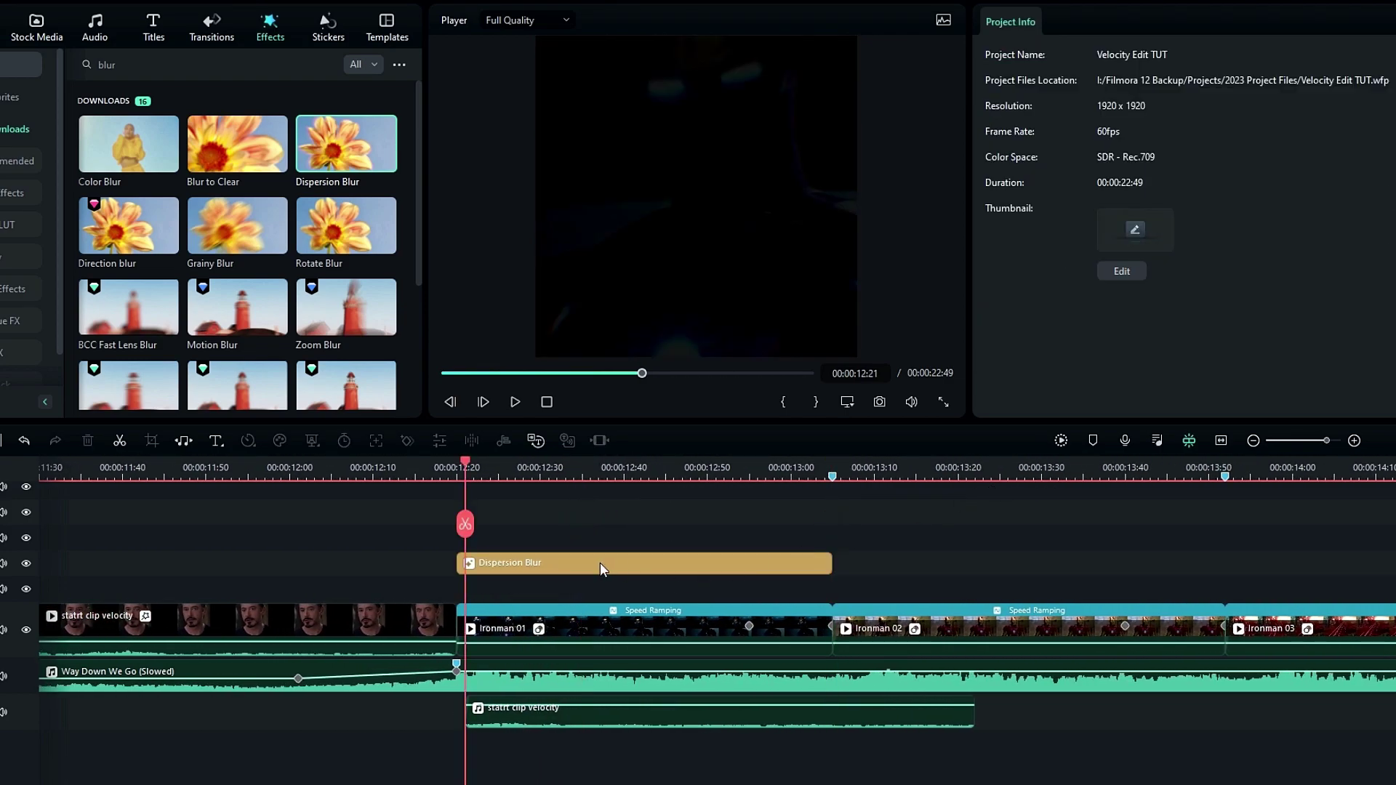
pyautogui.moveTo(497, 469); pyautogui.dragTo(596, 477)
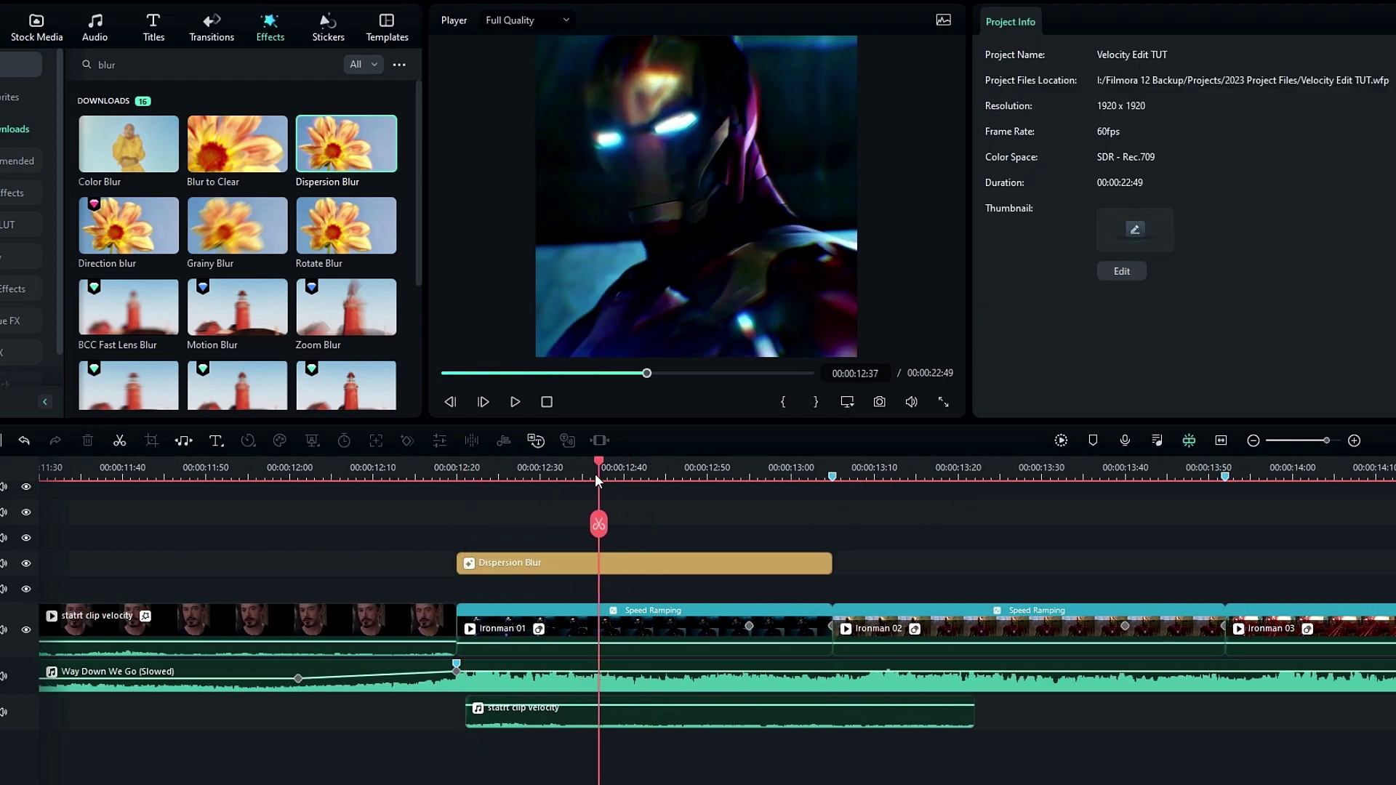
# Set the Dispersion Blur Type to 1 and Blur Intensity to 10.
pyautogui.click(651, 562)
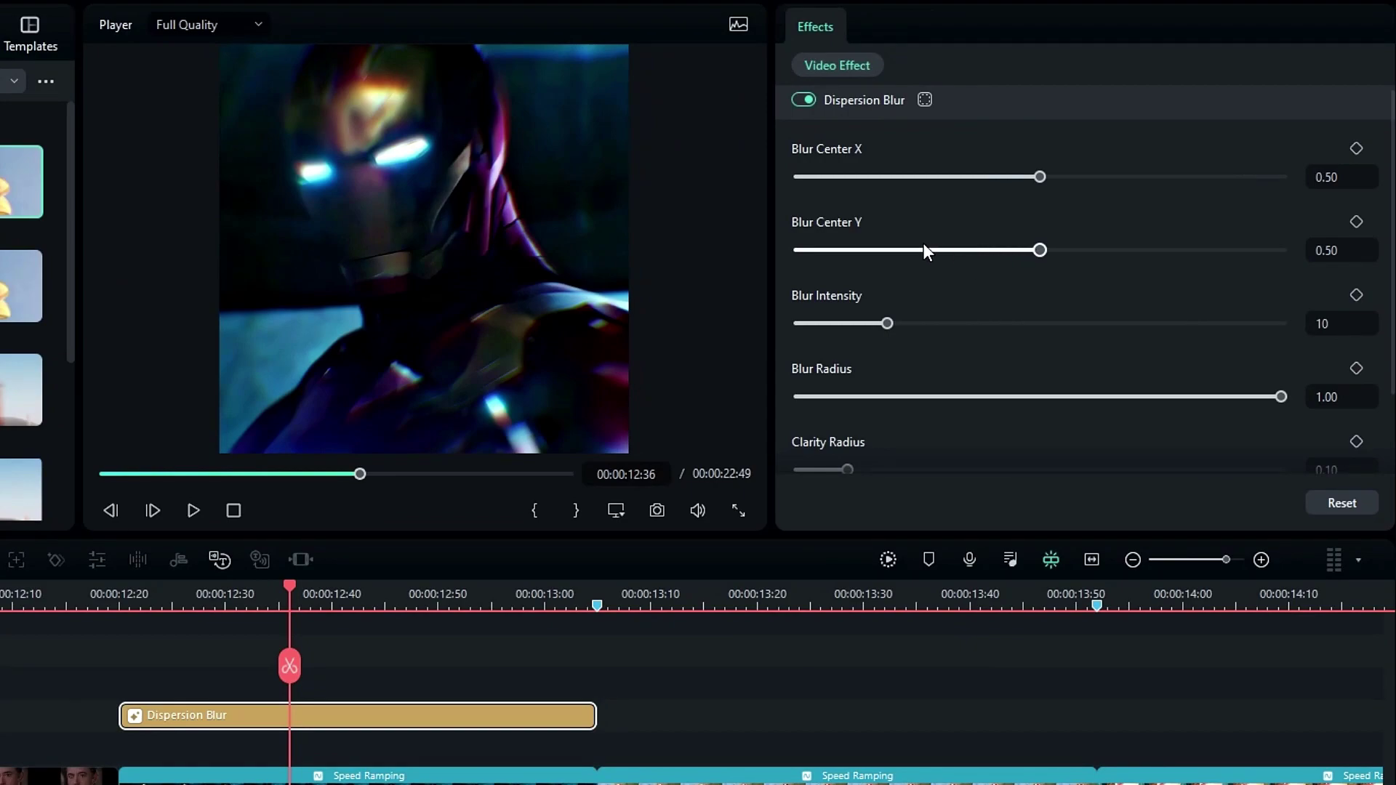
pyautogui.scroll(-2, 980, 266)
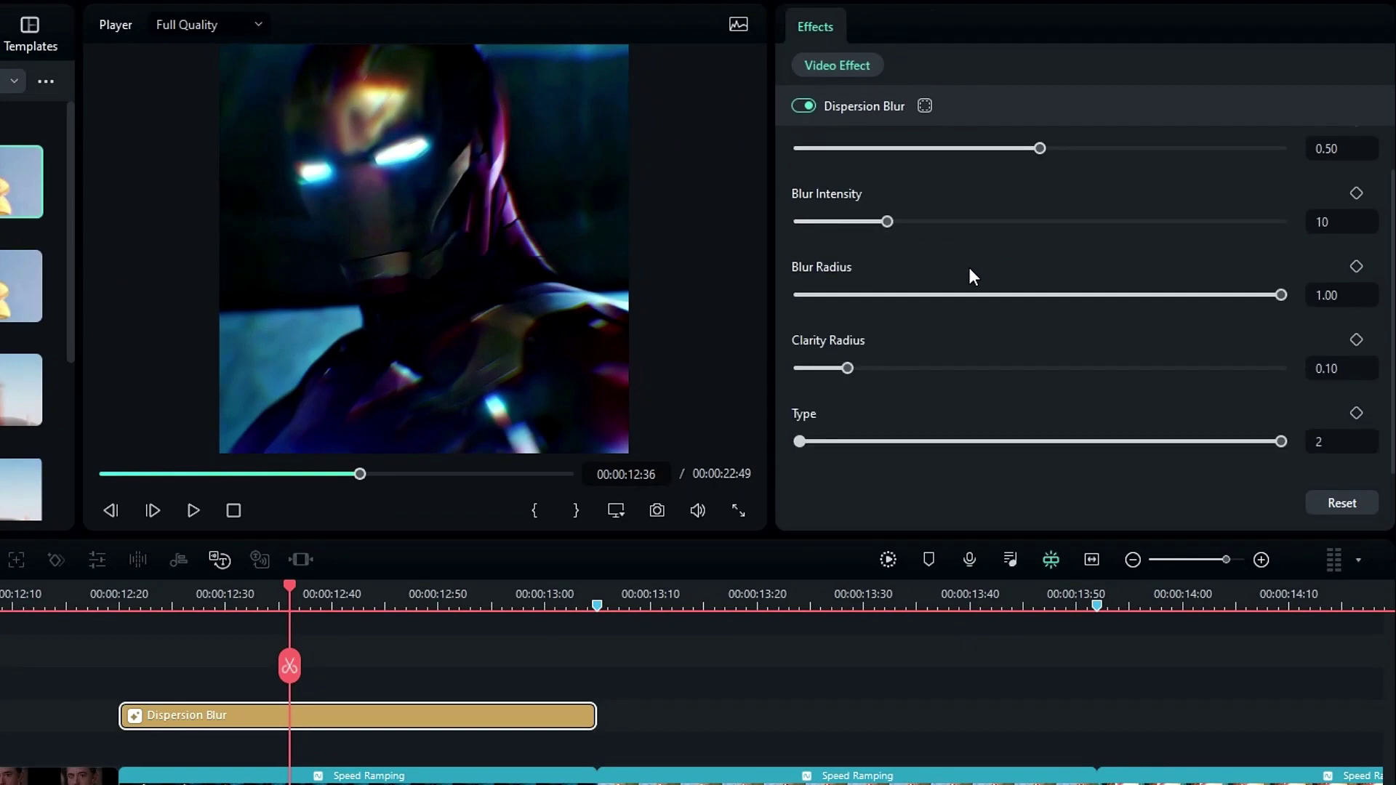
pyautogui.click(803, 440)
pyautogui.scroll(2, 1024, 291)
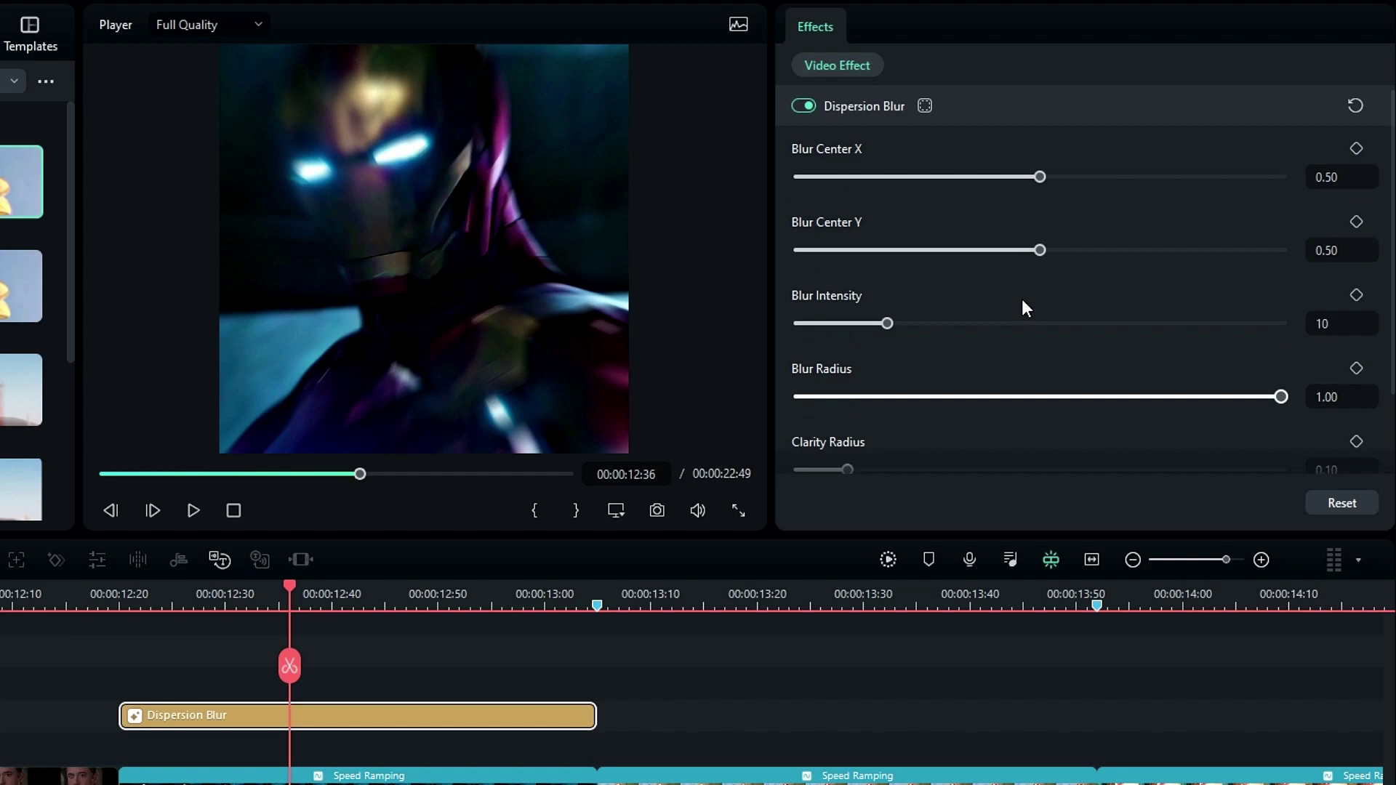
pyautogui.moveTo(906, 327); pyautogui.dragTo(1053, 342)
pyautogui.click(1315, 296)
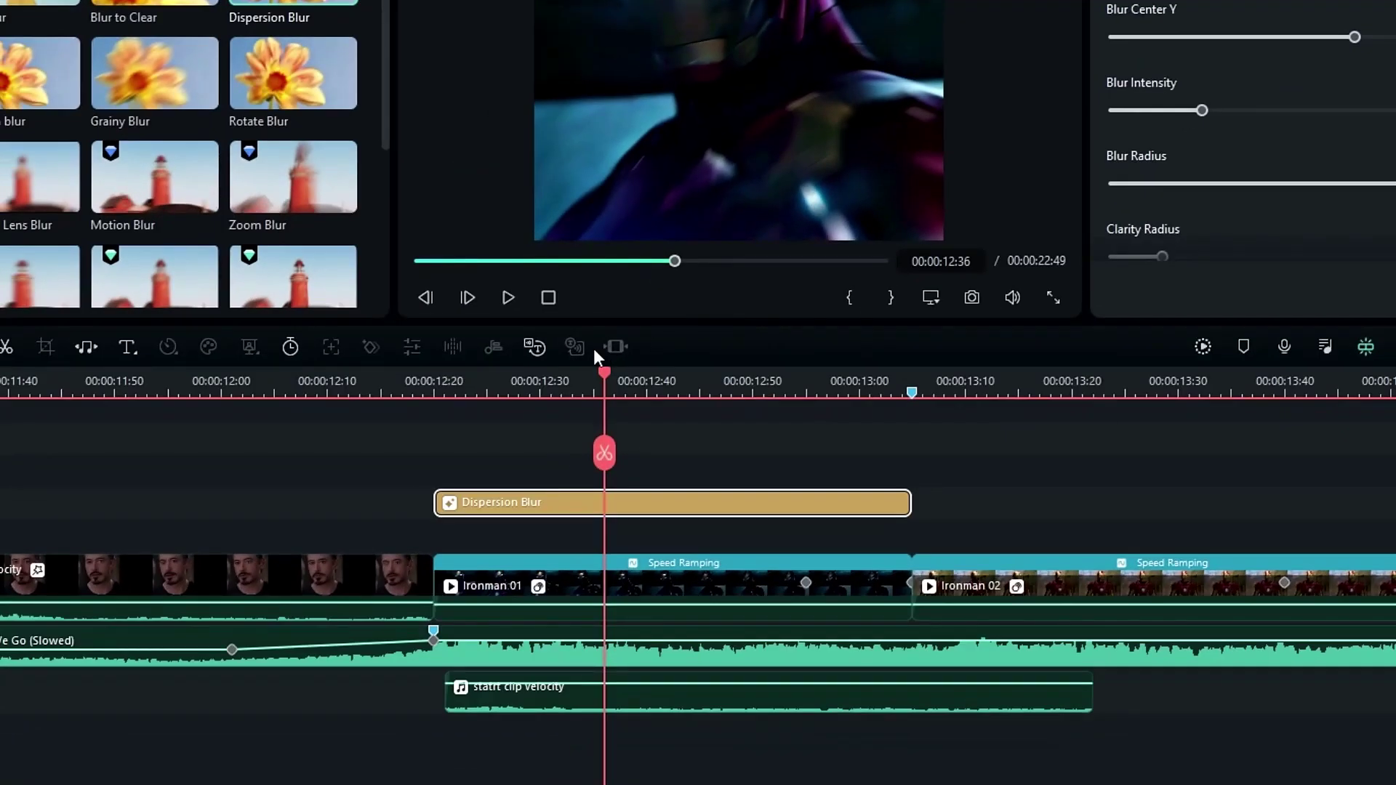
# Keyframe Blur Intensity down to 1 from 12:30 and end the blur at 00:00:12:42.
pyautogui.click(540, 385)
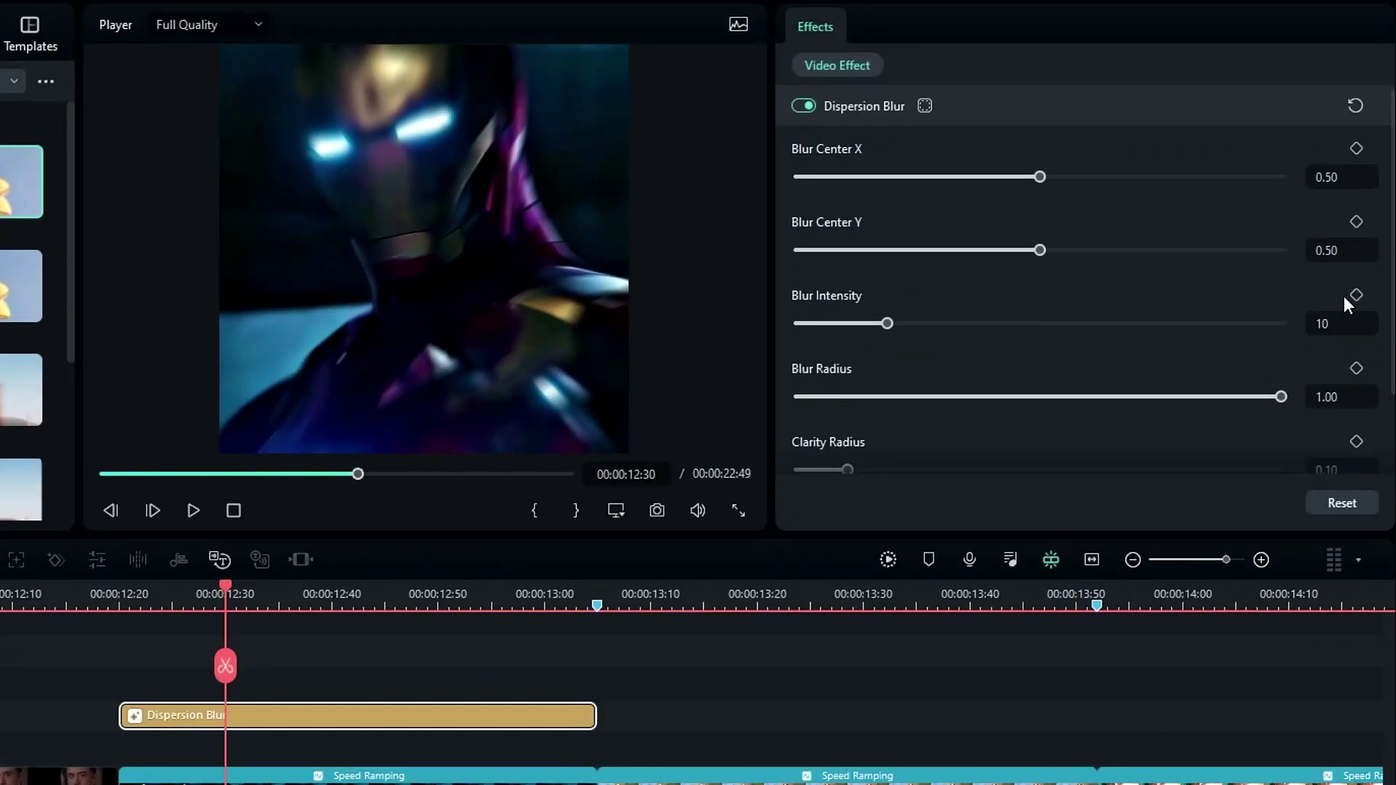
pyautogui.click(1355, 297)
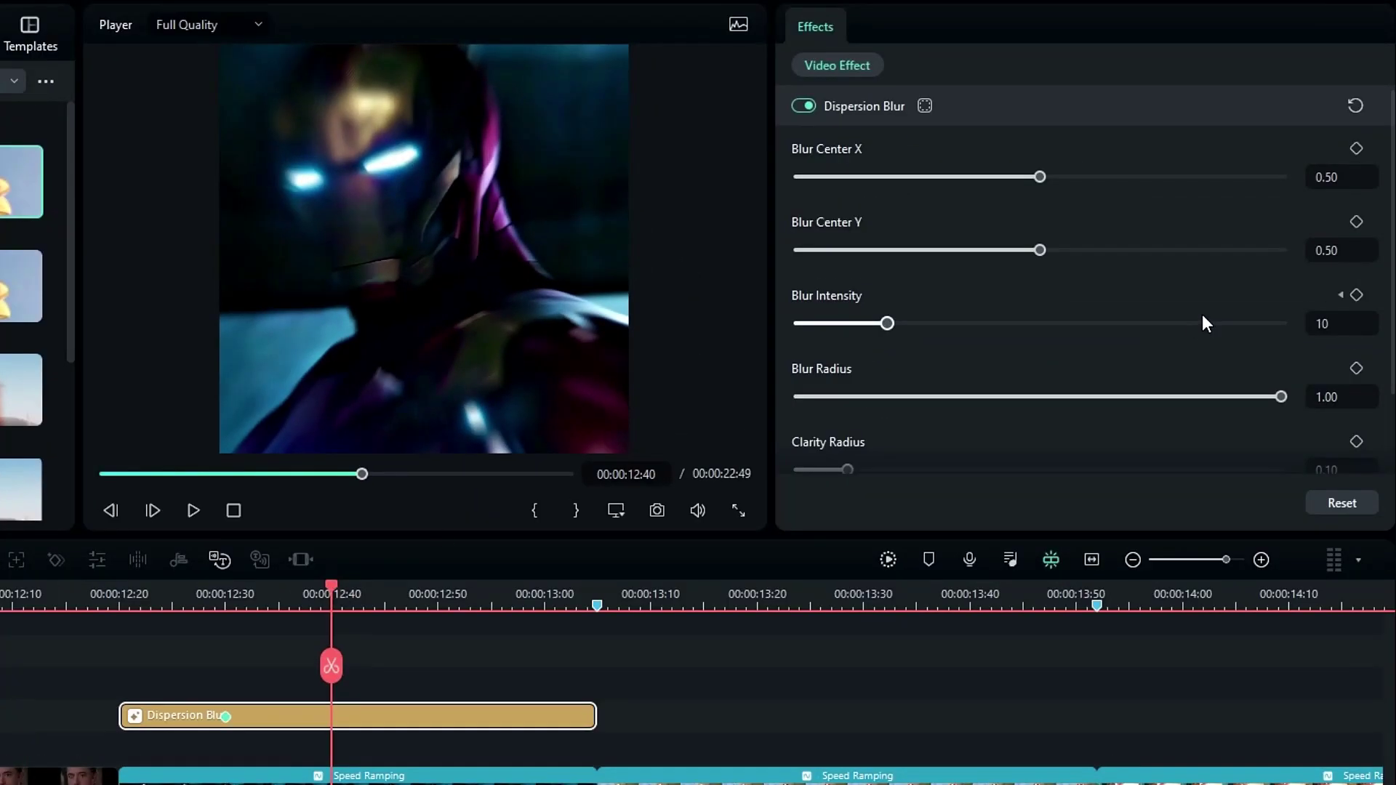
pyautogui.moveTo(887, 323); pyautogui.dragTo(637, 348)
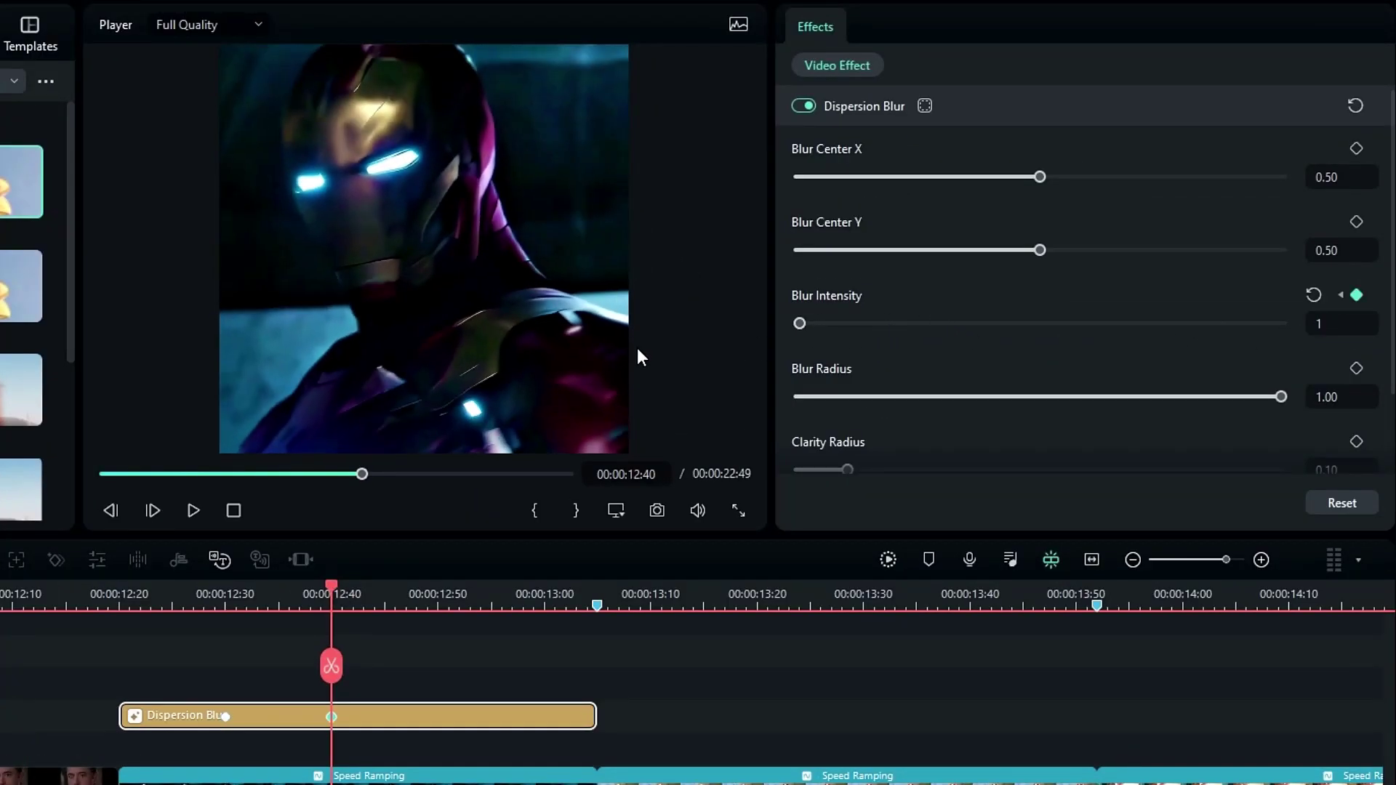
pyautogui.moveTo(827, 565); pyautogui.dragTo(629, 564)
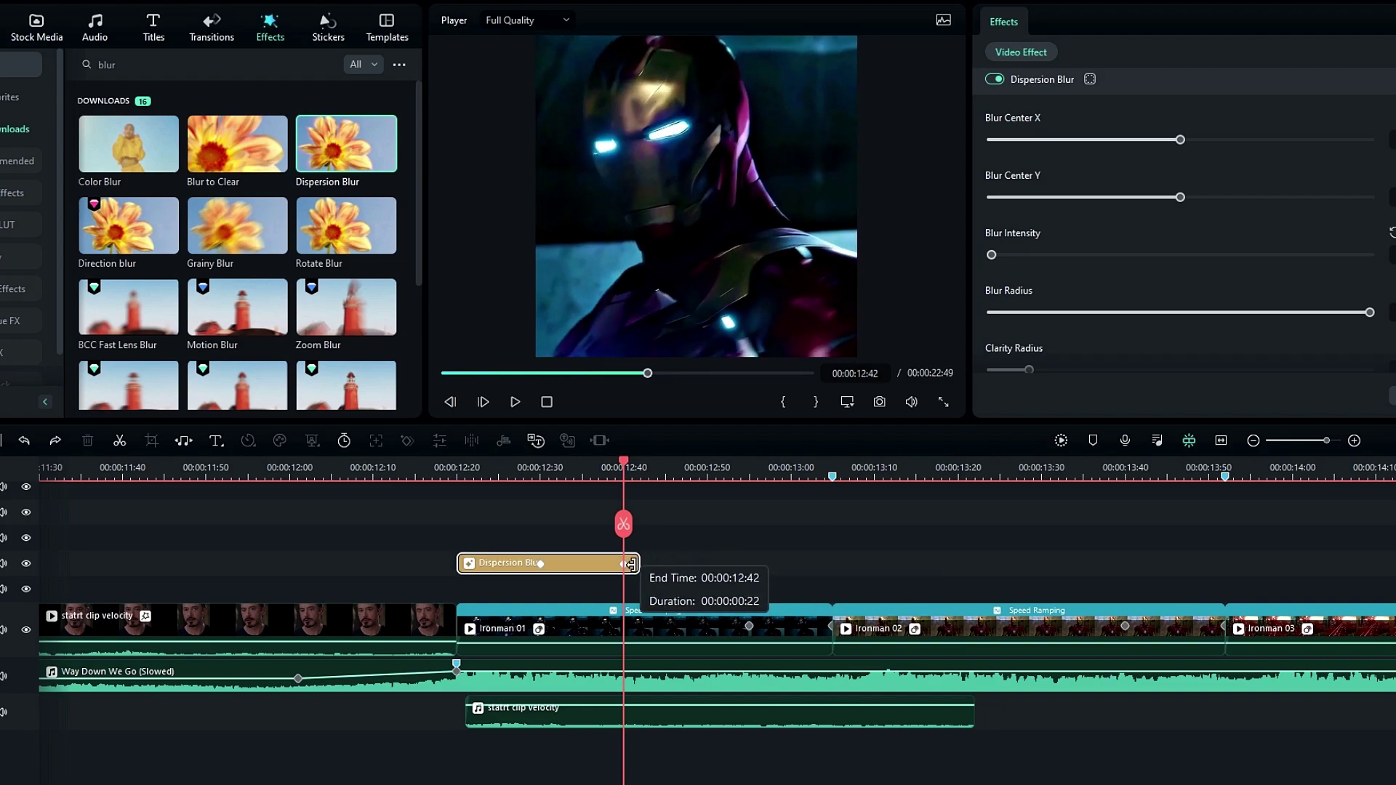
pyautogui.moveTo(455, 471); pyautogui.dragTo(649, 520)
# Paste the final Dispersion Blur copy over the remaining Ironman clip and play the timeline to review it.
pyautogui.hotkey('shift', 'z')
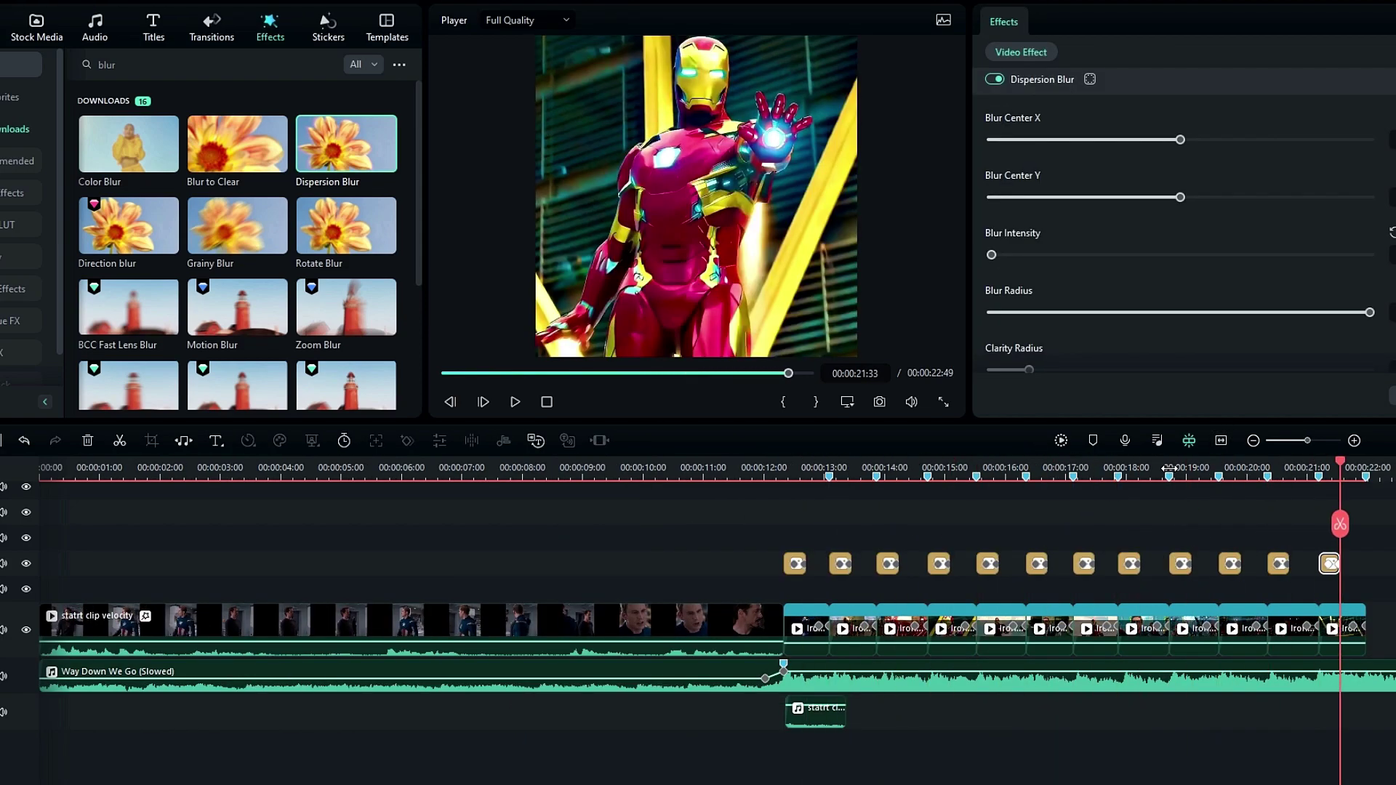
pyautogui.press('space')
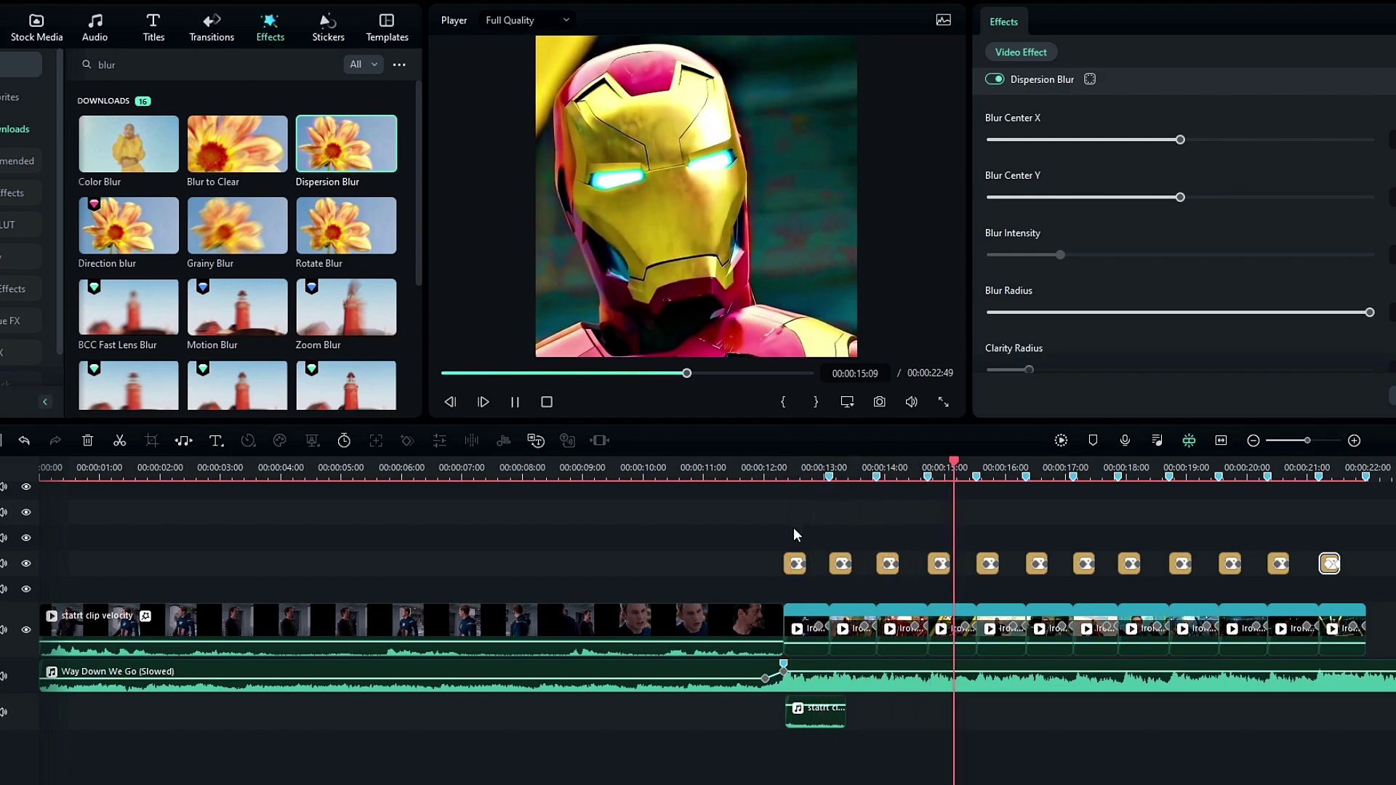
pyautogui.press('space')
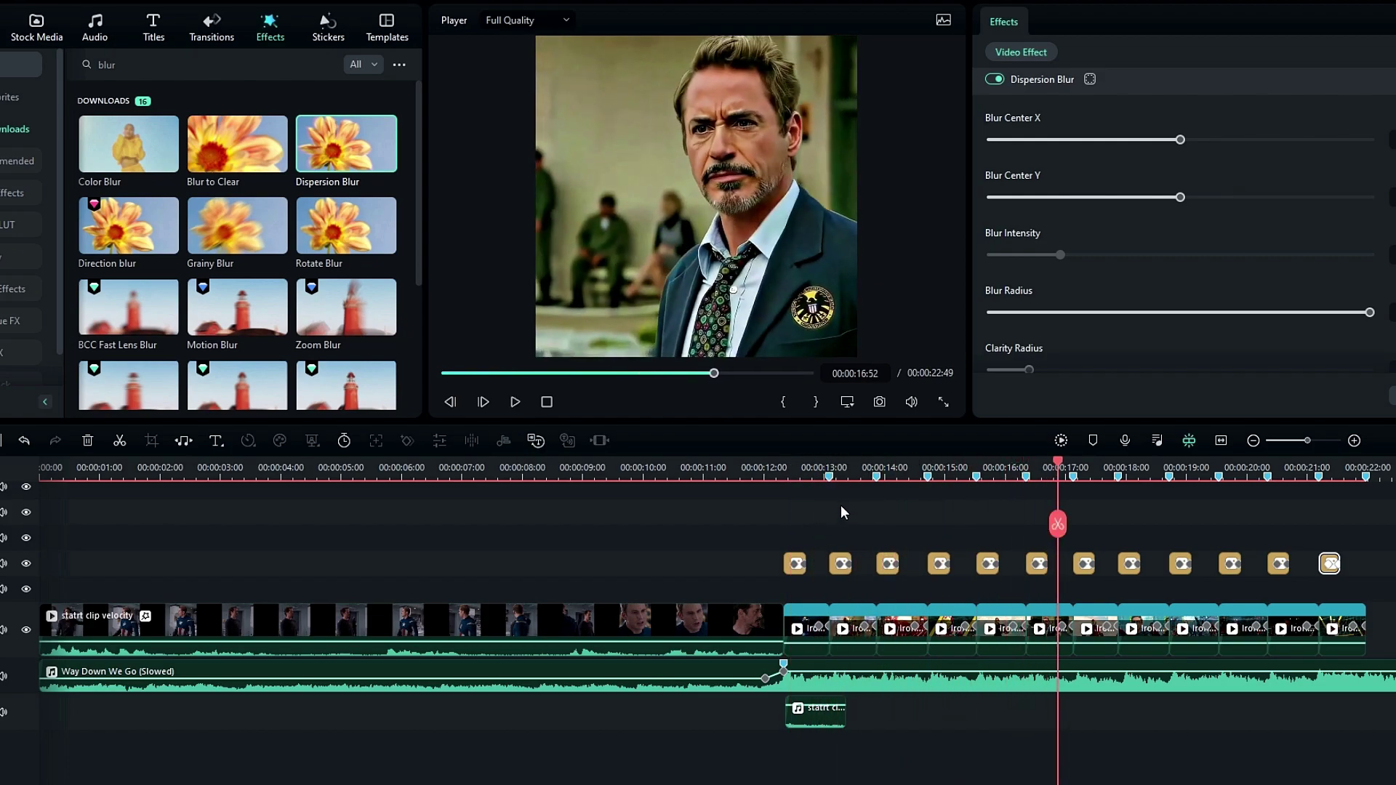
pyautogui.moveTo(794, 466); pyautogui.dragTo(801, 466)
pyautogui.hscroll(3, 876, 514)
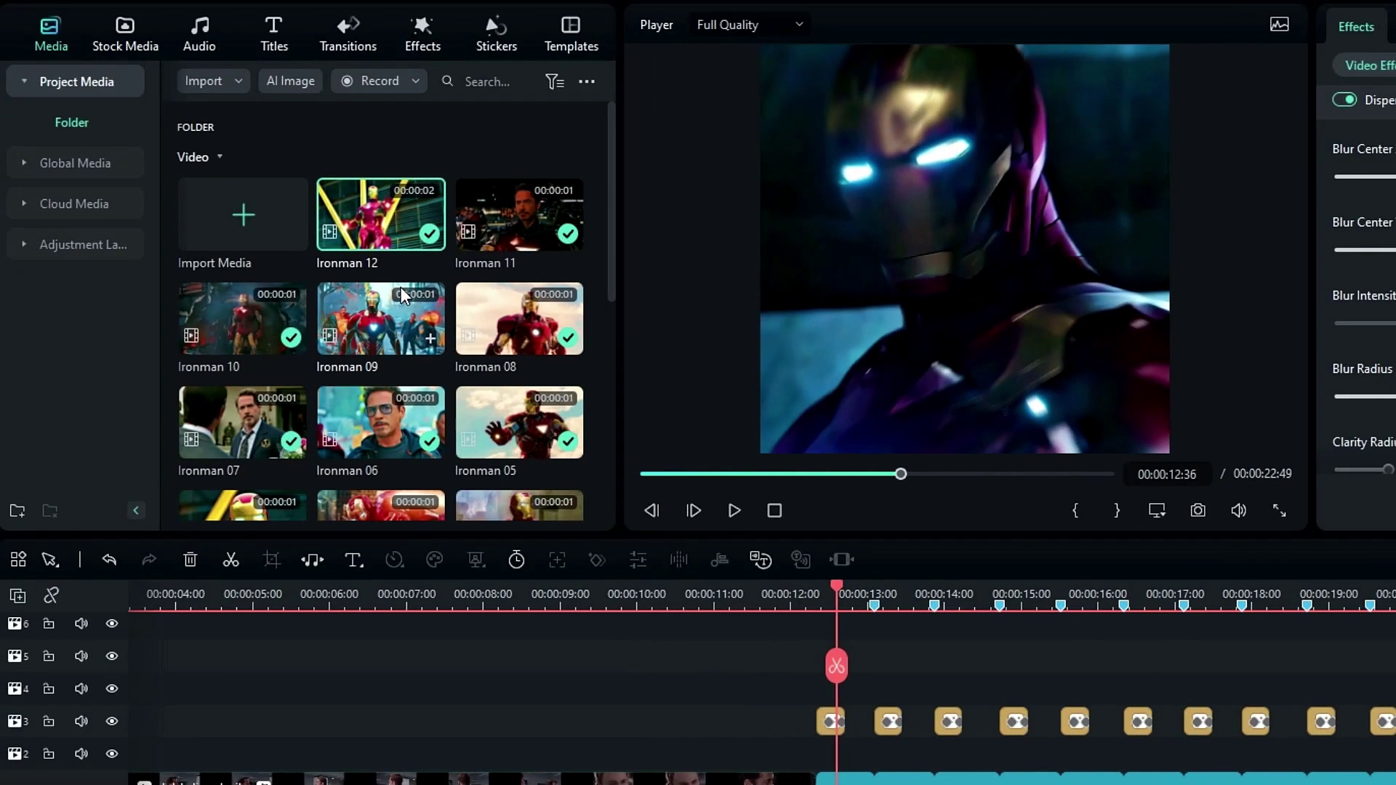
# Place the Overlay light image above Ironman 01, split it at 13:05, and delete the leftover part.
pyautogui.scroll(-5, 400, 287)
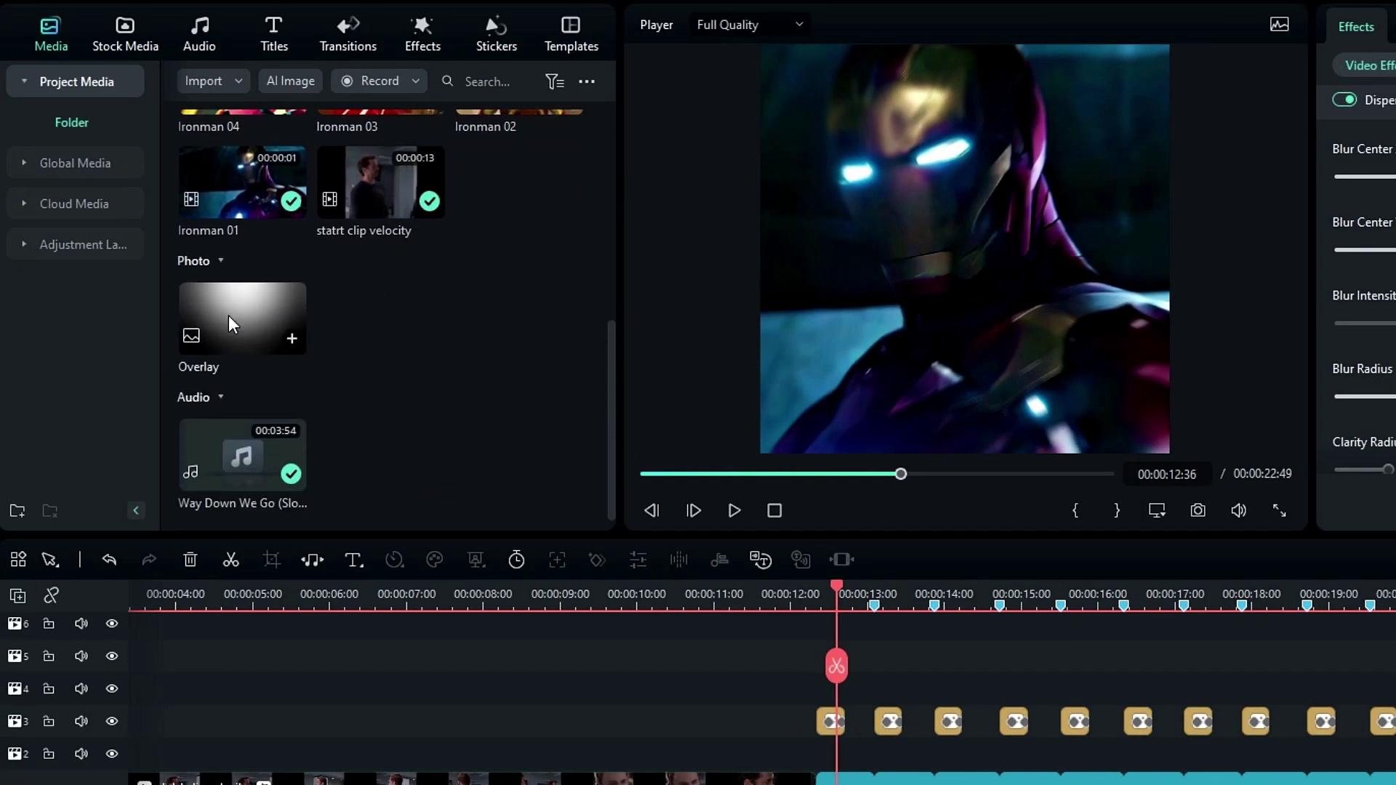
pyautogui.moveTo(228, 320); pyautogui.dragTo(809, 723)
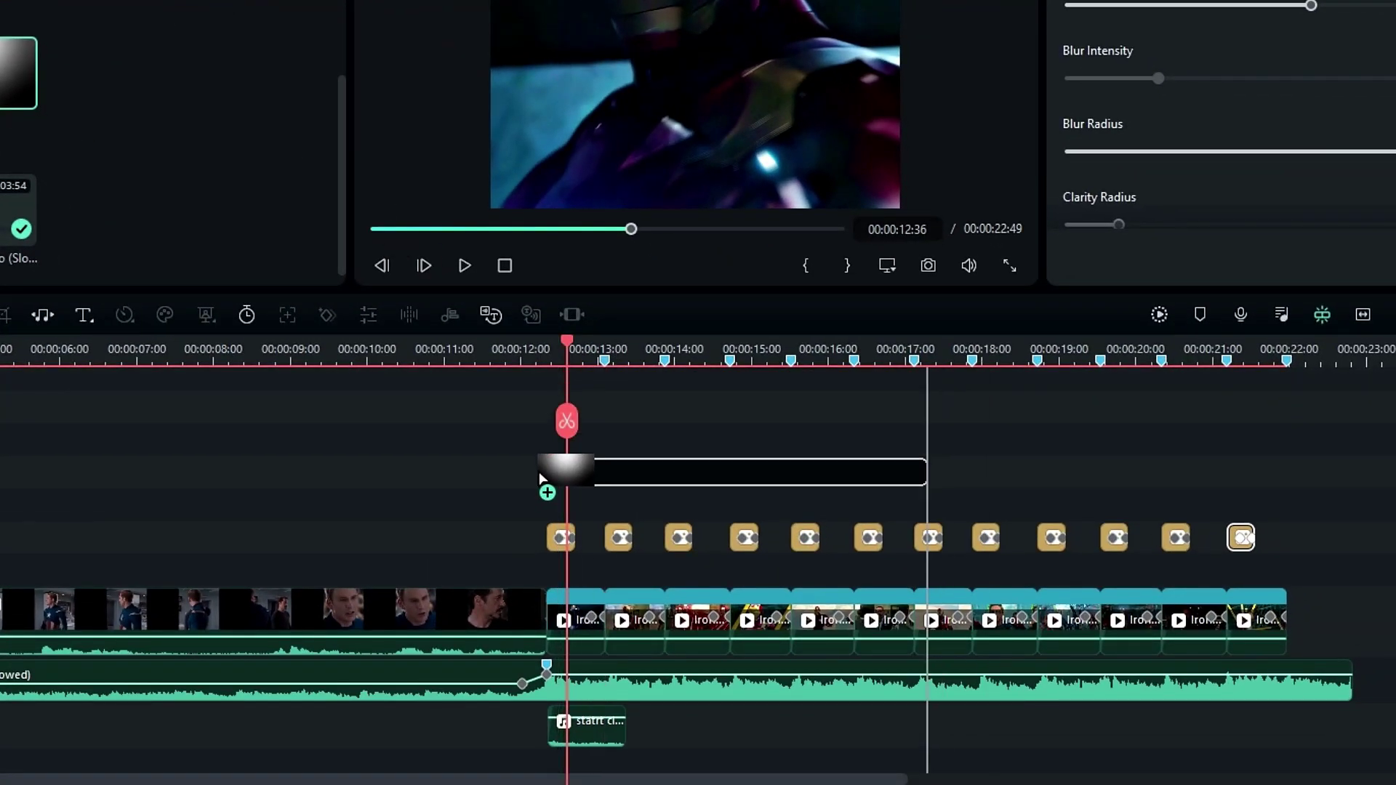
pyautogui.moveTo(552, 479); pyautogui.dragTo(553, 480)
pyautogui.scroll(5, 821, 467)
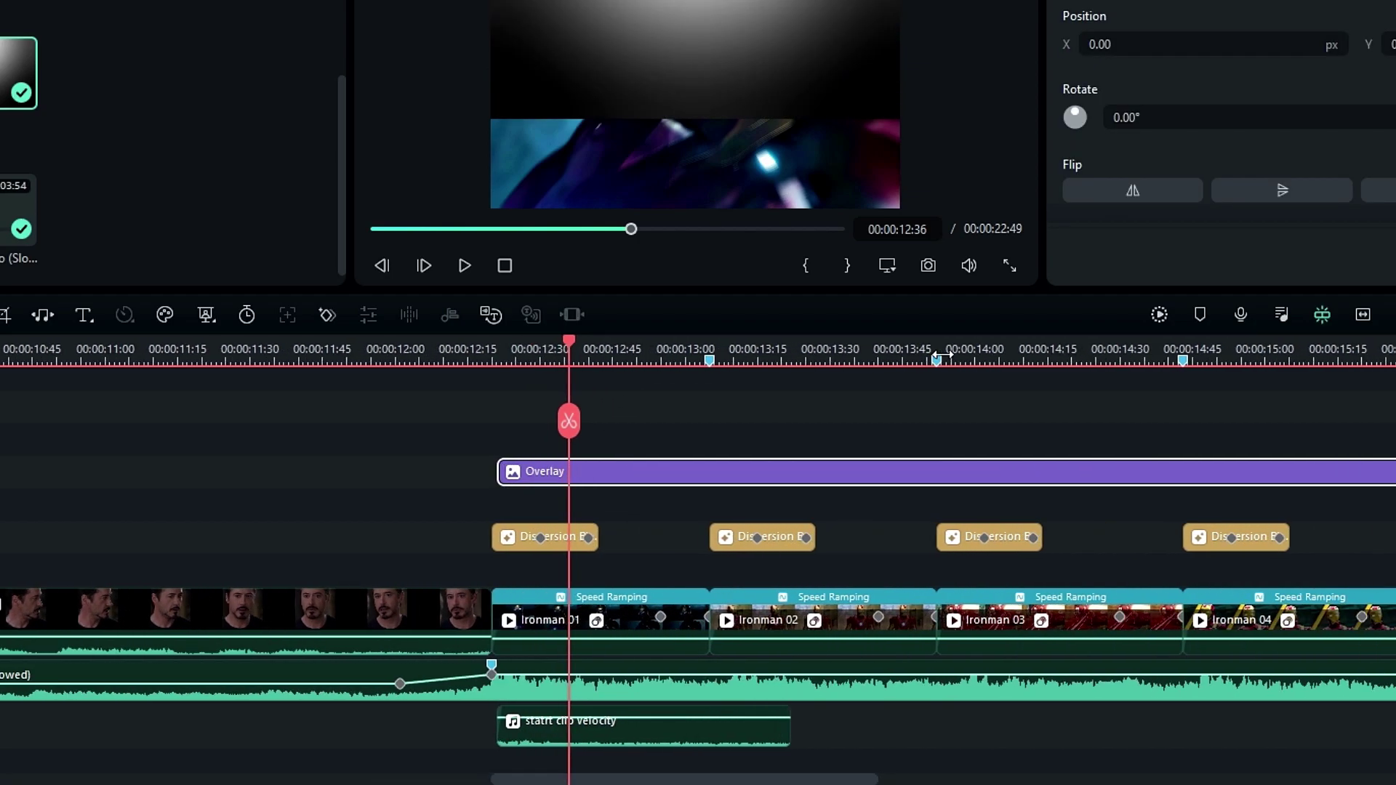
pyautogui.press('Right')
pyautogui.press('Right')
pyautogui.press('Right')
pyautogui.press('Right')
pyautogui.press('Right')
pyautogui.press('Right')
pyautogui.press('Right')
pyautogui.press('Right')
pyautogui.press('Right')
pyautogui.press('Right')
pyautogui.press('Right')
pyautogui.press('Right')
pyautogui.press('Right')
pyautogui.press('Right')
pyautogui.press('Right')
pyautogui.press('Right')
pyautogui.press('Right')
pyautogui.press('Right')
pyautogui.press('Right')
pyautogui.press('Right')
pyautogui.click(704, 420)
pyautogui.press('Delete')
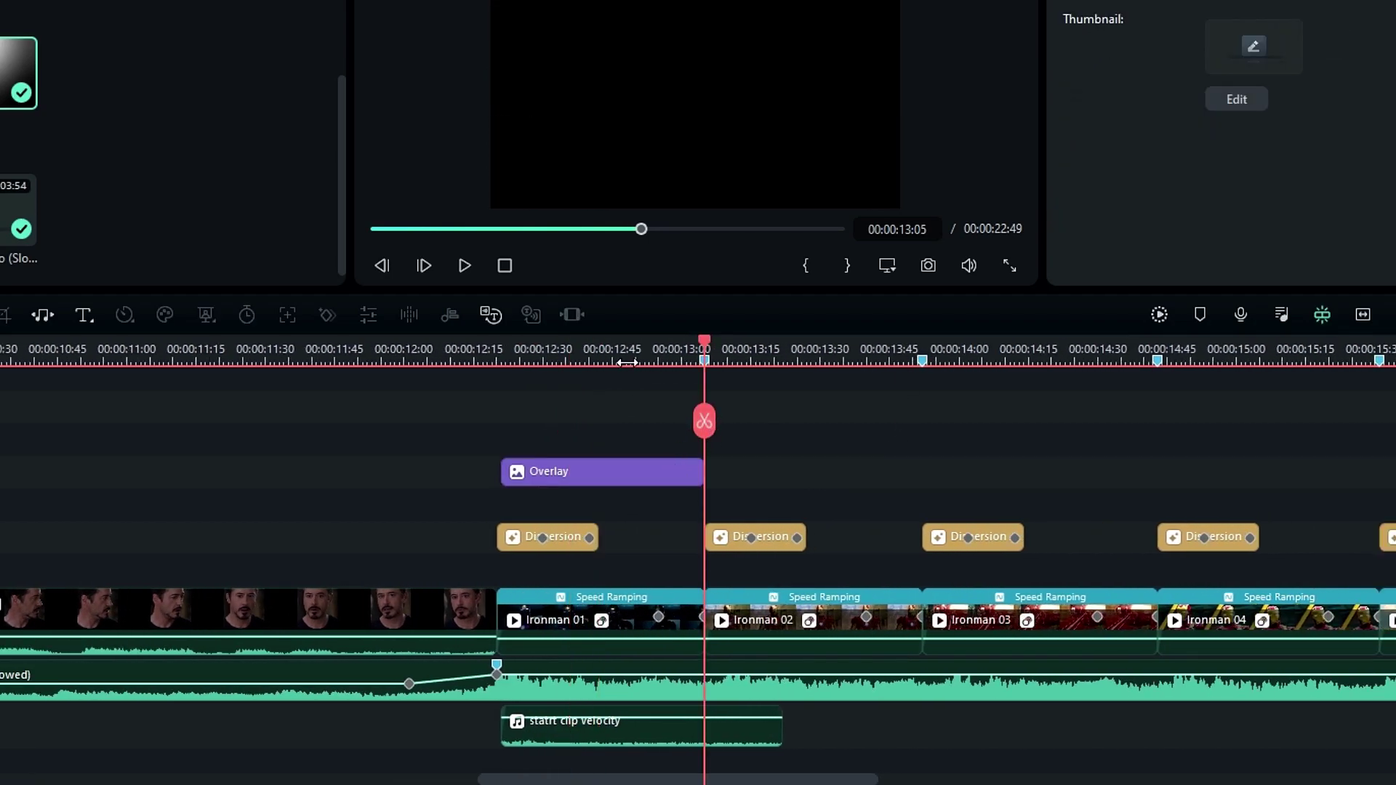
pyautogui.click(666, 468)
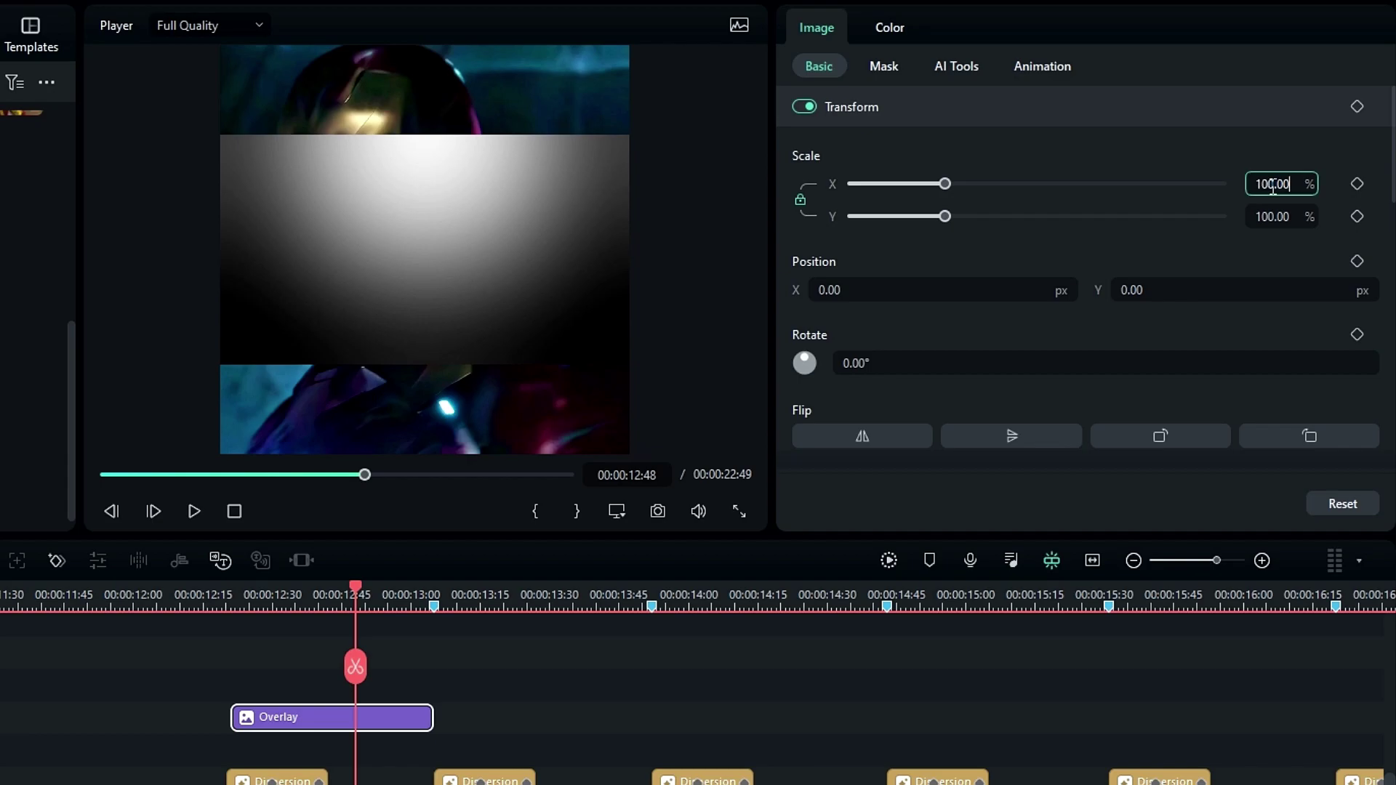
# Set the Overlay clip's scale to 200 and its blend mode to Overlay.
pyautogui.click(1272, 184)
pyautogui.write('200')
pyautogui.press('Return')
pyautogui.scroll(-4, 1090, 247)
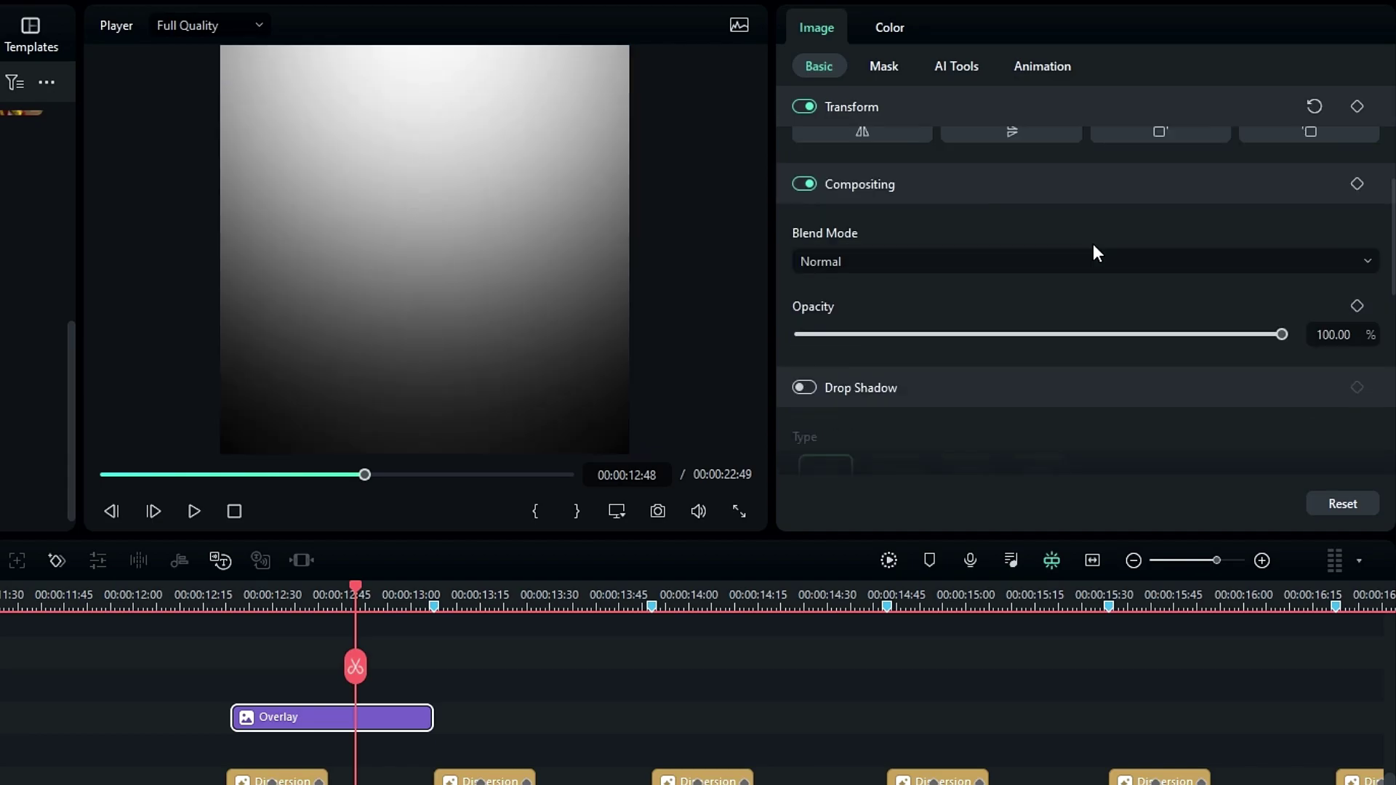
pyautogui.click(909, 262)
pyautogui.scroll(-3, 901, 474)
pyautogui.click(866, 340)
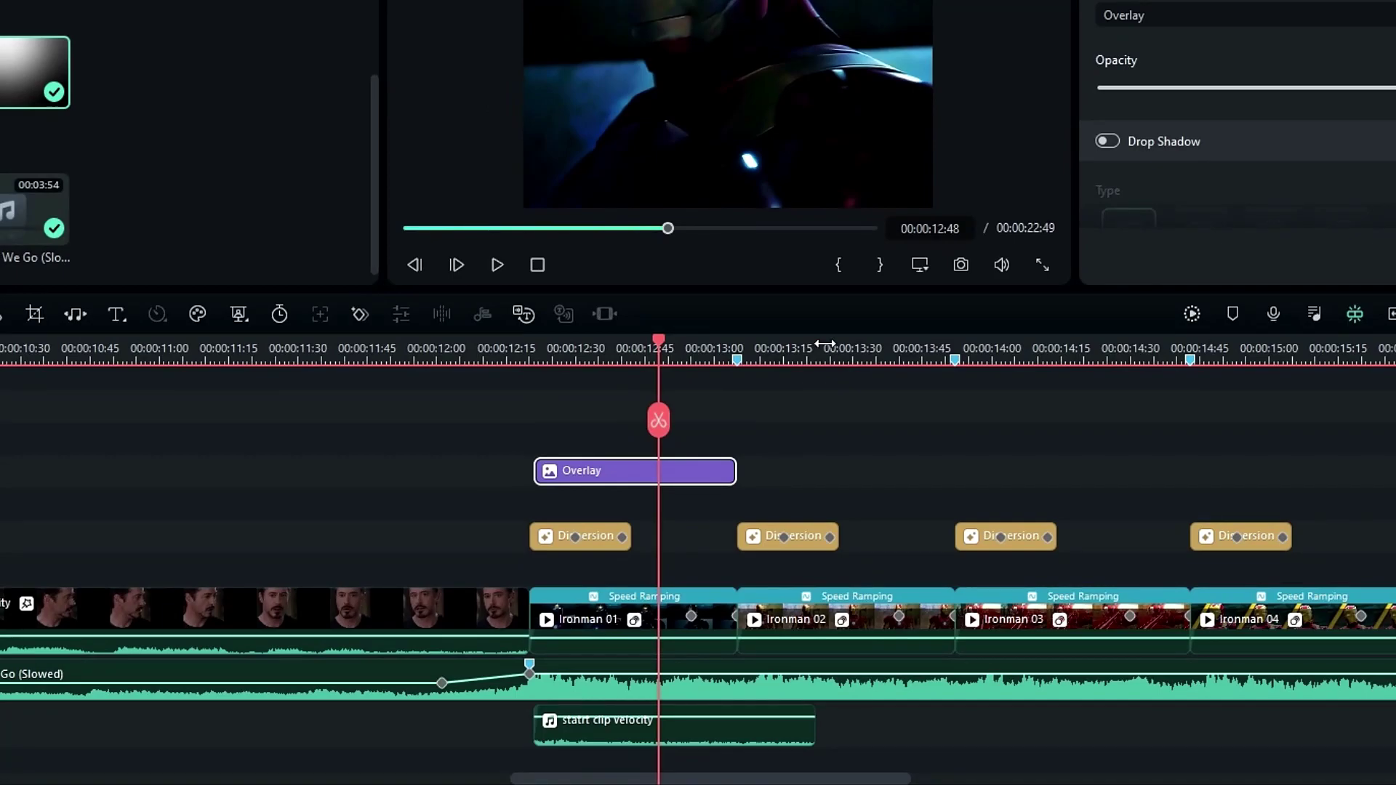
# Keyframe the Overlay's opacity from 100 down to 0 so it fades out.
pyautogui.moveTo(570, 593); pyautogui.dragTo(647, 591)
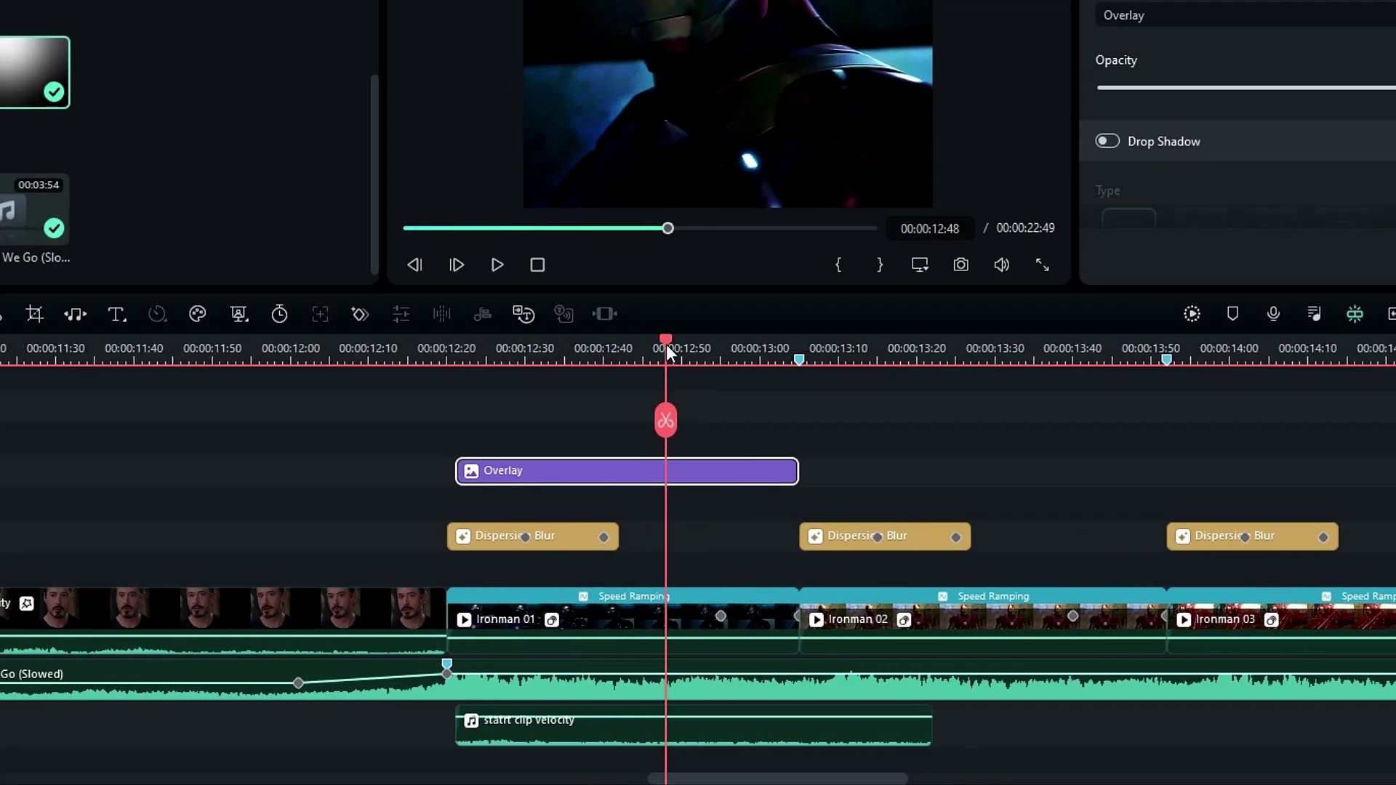
pyautogui.moveTo(578, 376)
pyautogui.mouseDown()
pyautogui.moveTo(594, 380)
pyautogui.moveTo(568, 378)
pyautogui.mouseUp()
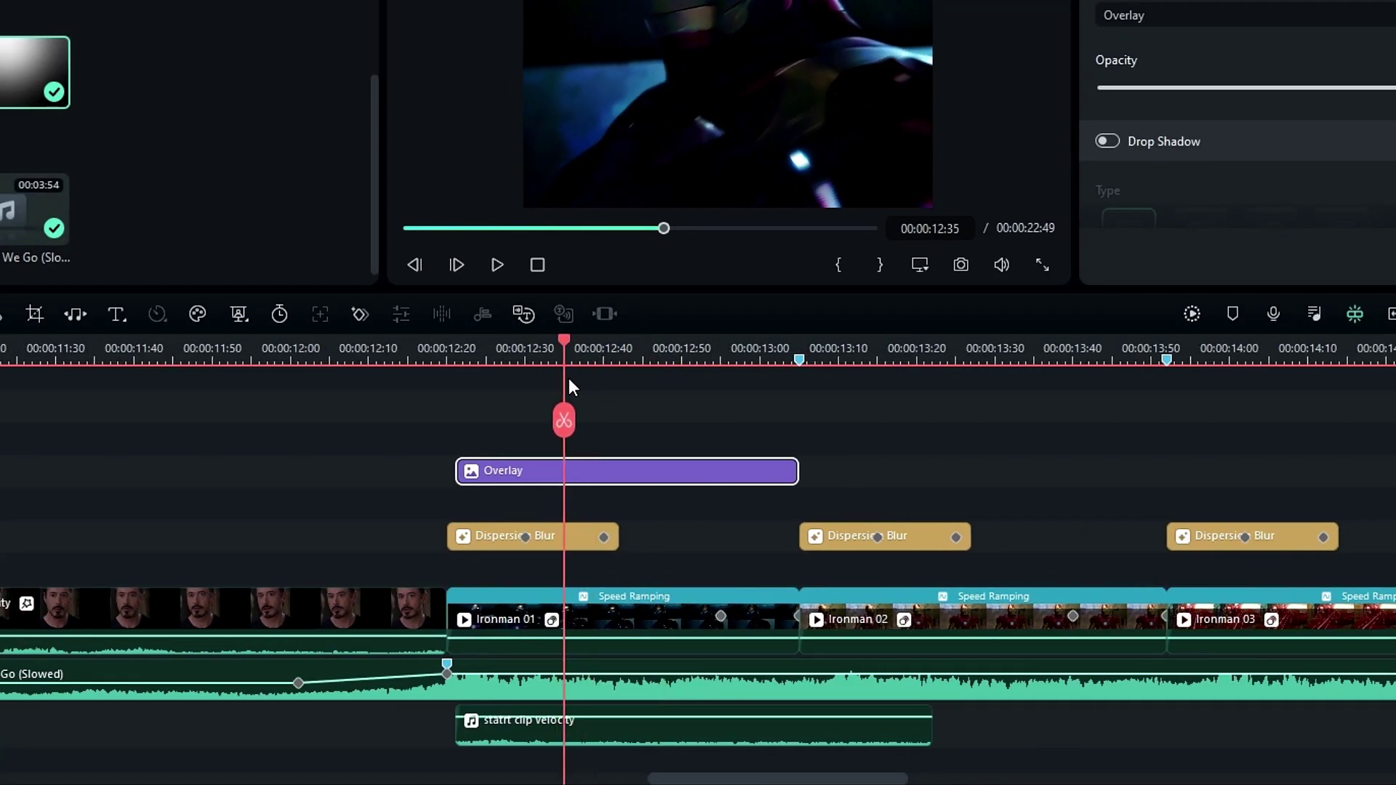
pyautogui.click(1357, 305)
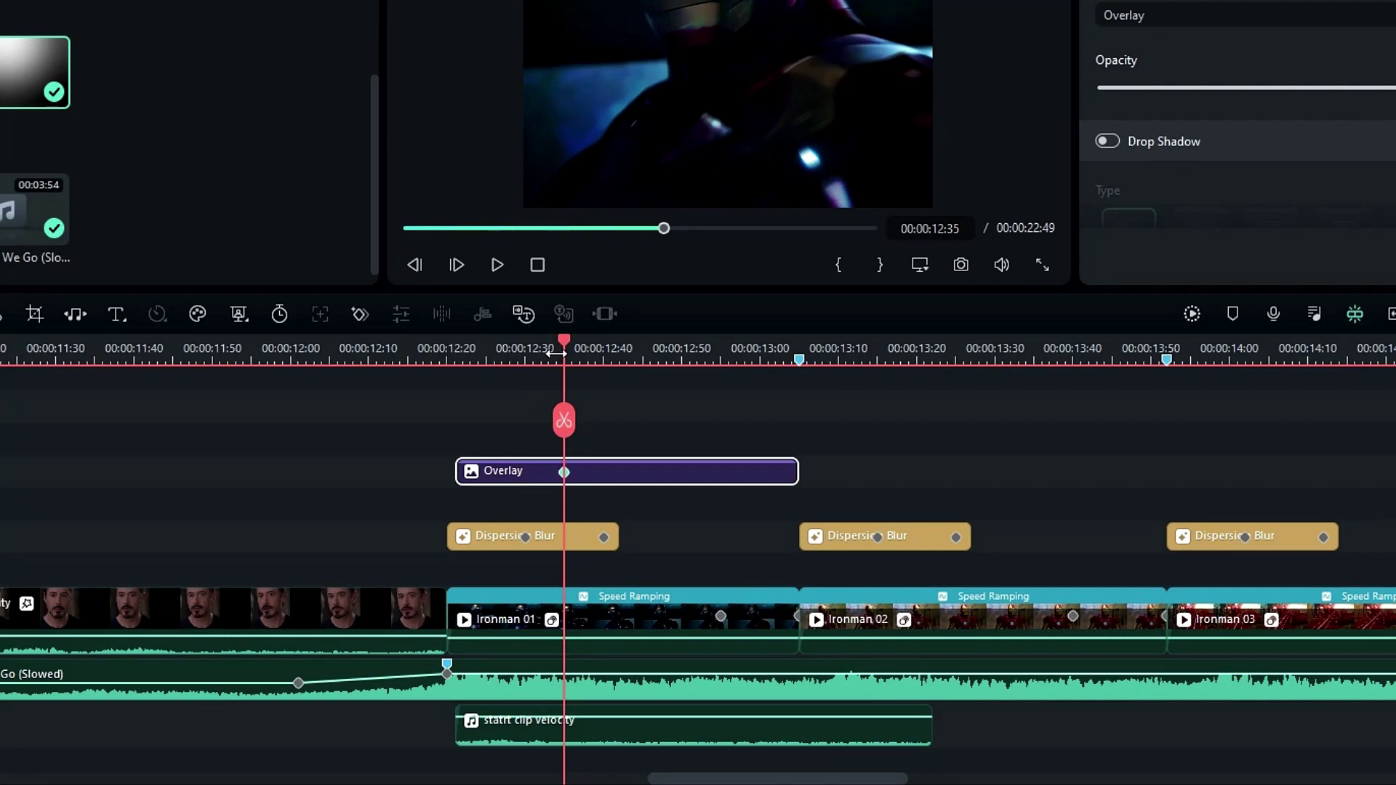
pyautogui.moveTo(584, 351); pyautogui.dragTo(787, 373)
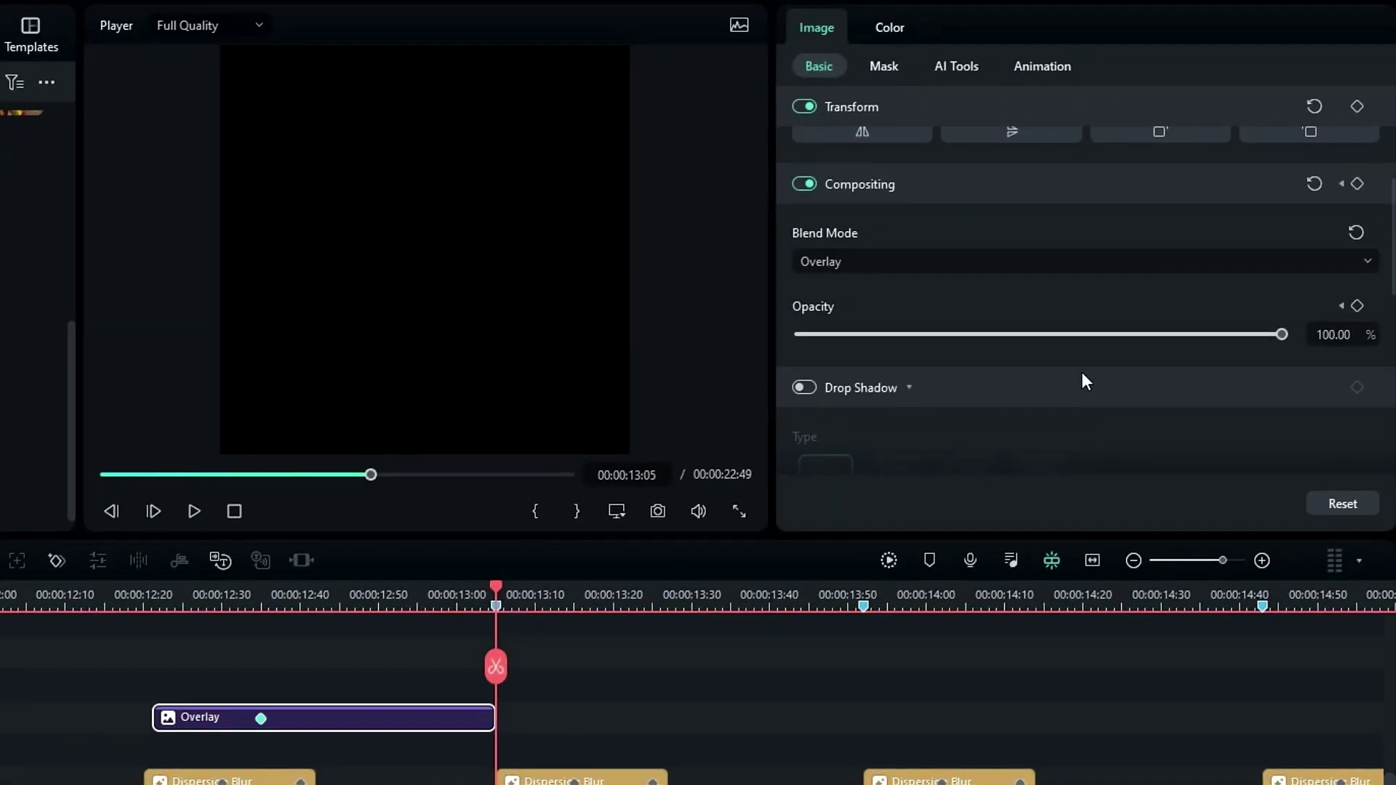
pyautogui.moveTo(1066, 348); pyautogui.dragTo(586, 347)
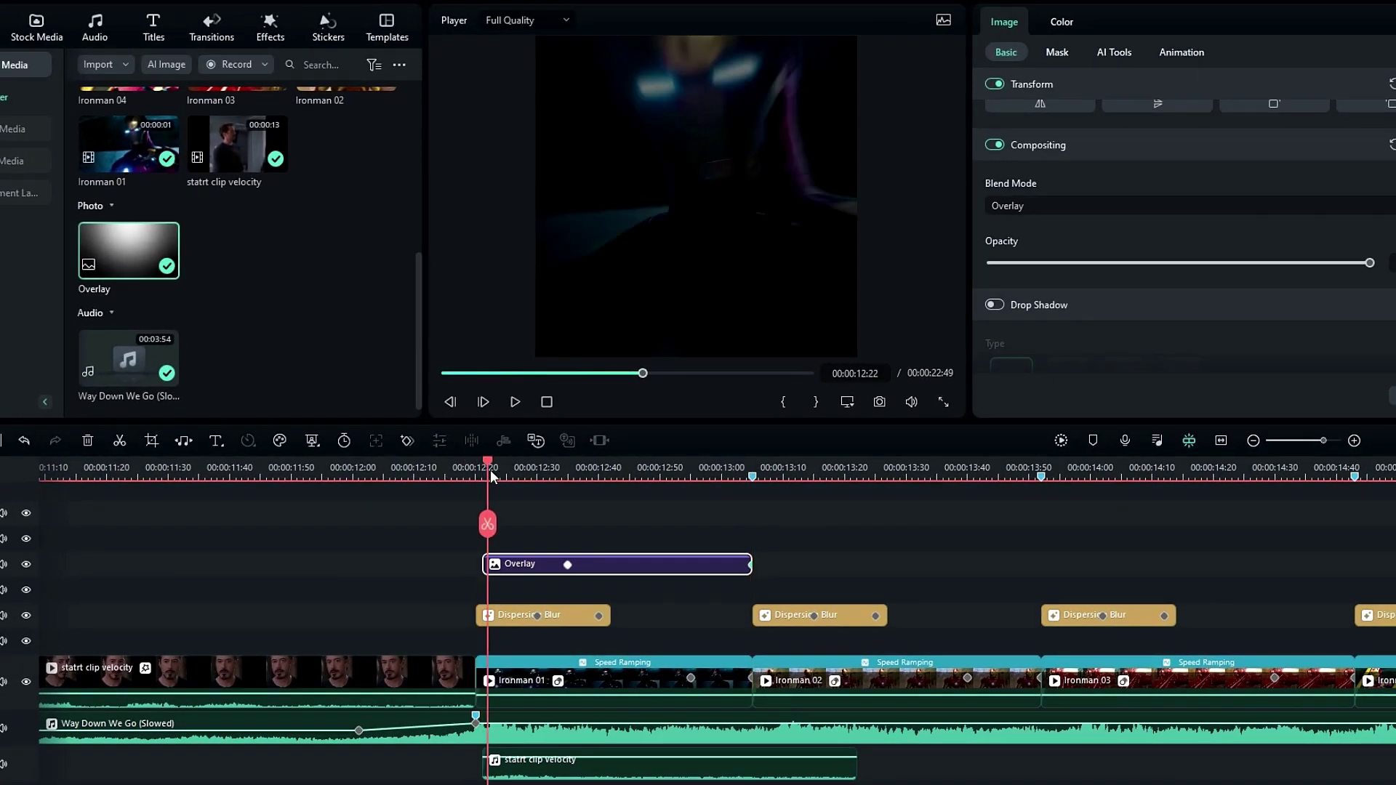
pyautogui.moveTo(492, 476)
pyautogui.mouseDown()
pyautogui.moveTo(583, 482)
pyautogui.moveTo(519, 472)
pyautogui.mouseUp()
pyautogui.moveTo(567, 564); pyautogui.dragTo(536, 563)
pyautogui.moveTo(500, 476)
pyautogui.mouseDown()
pyautogui.moveTo(500, 465)
pyautogui.moveTo(509, 490)
pyautogui.moveTo(731, 521)
pyautogui.moveTo(513, 486)
pyautogui.mouseUp()
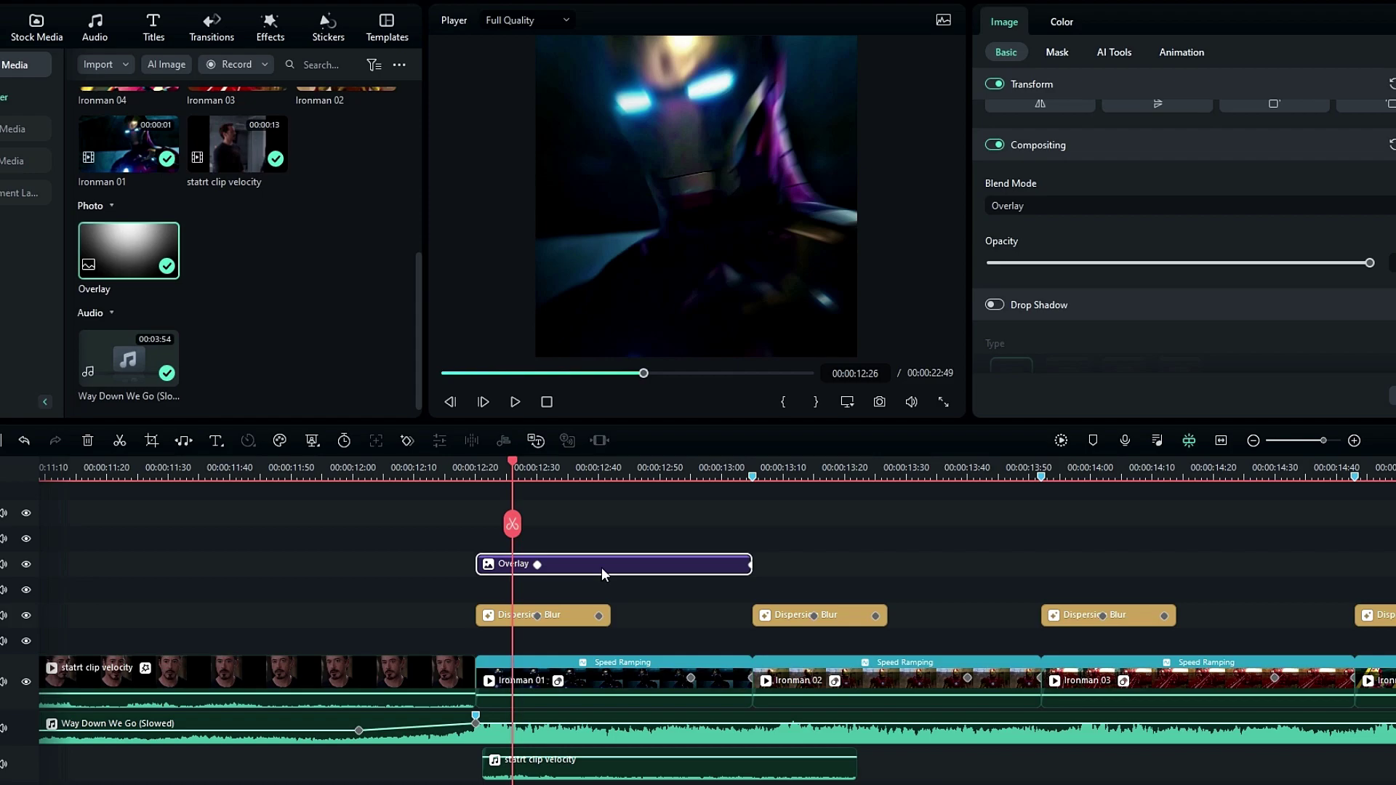
# Paste several copies of the keyframed Overlay clip along the upper track.
pyautogui.hotkey('ctrl', 'v')
pyautogui.moveTo(777, 475); pyautogui.dragTo(862, 494)
pyautogui.click(1221, 440)
pyautogui.hotkey('ctrl', 'v')
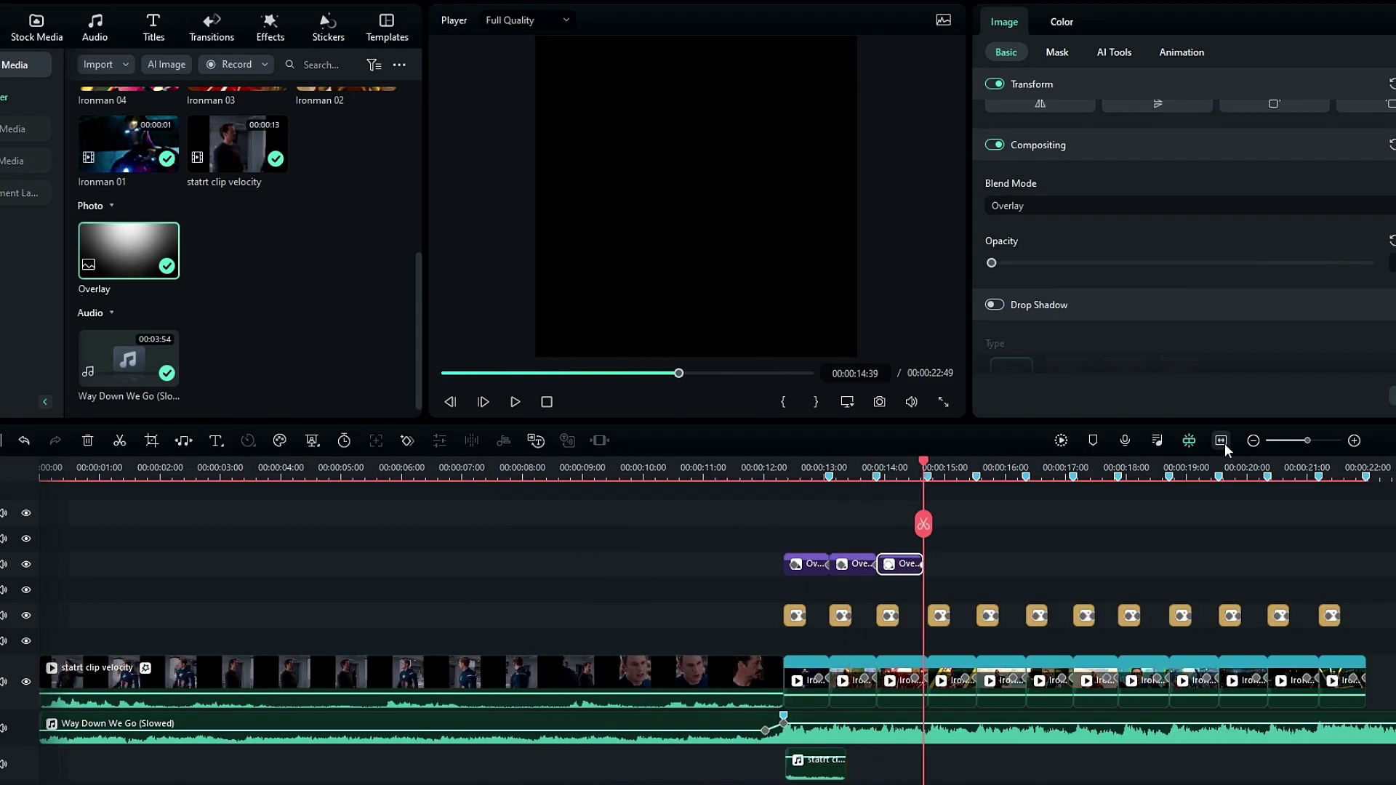
pyautogui.hotkey('ctrl', 'v')
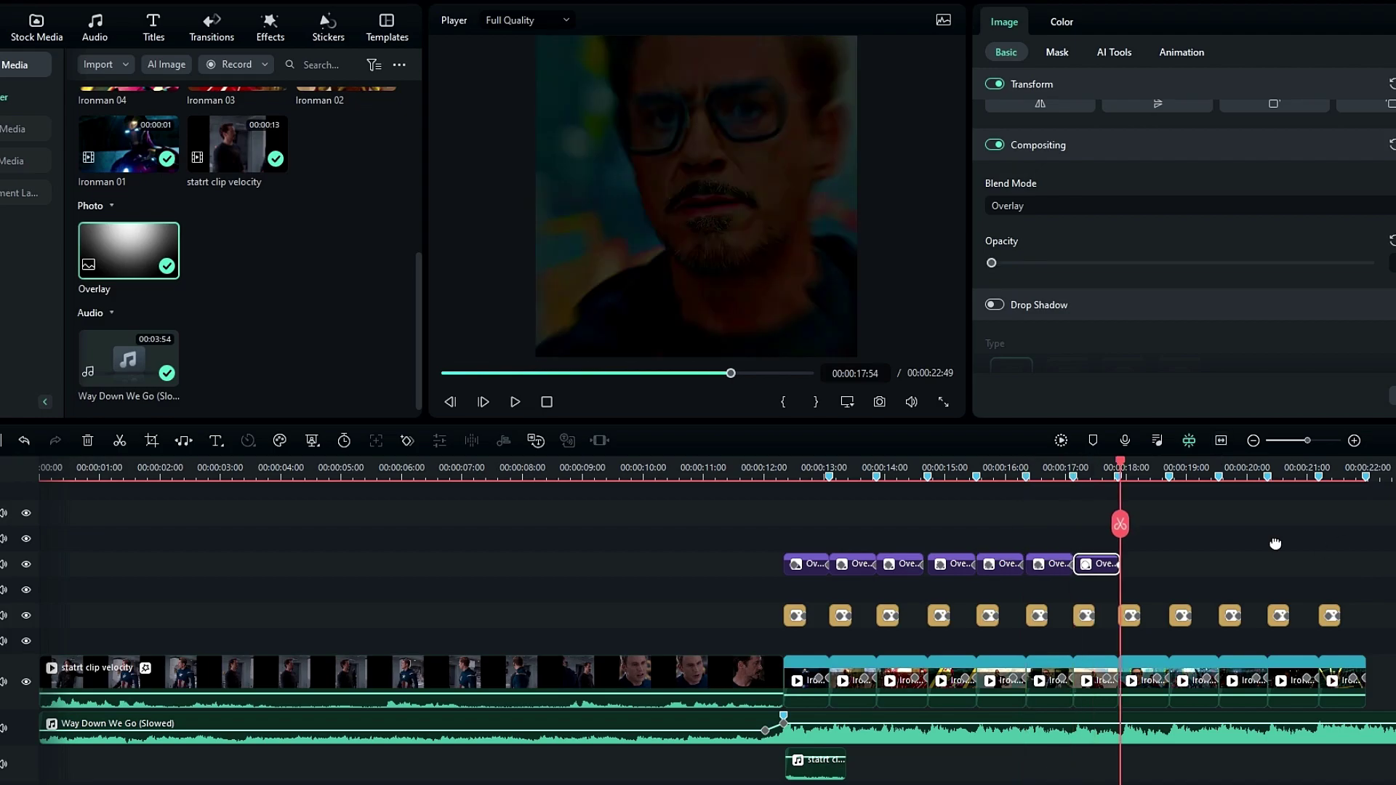
pyautogui.scroll(3, 1275, 543)
pyautogui.moveTo(570, 549); pyautogui.dragTo(570, 550)
pyautogui.press('Up')
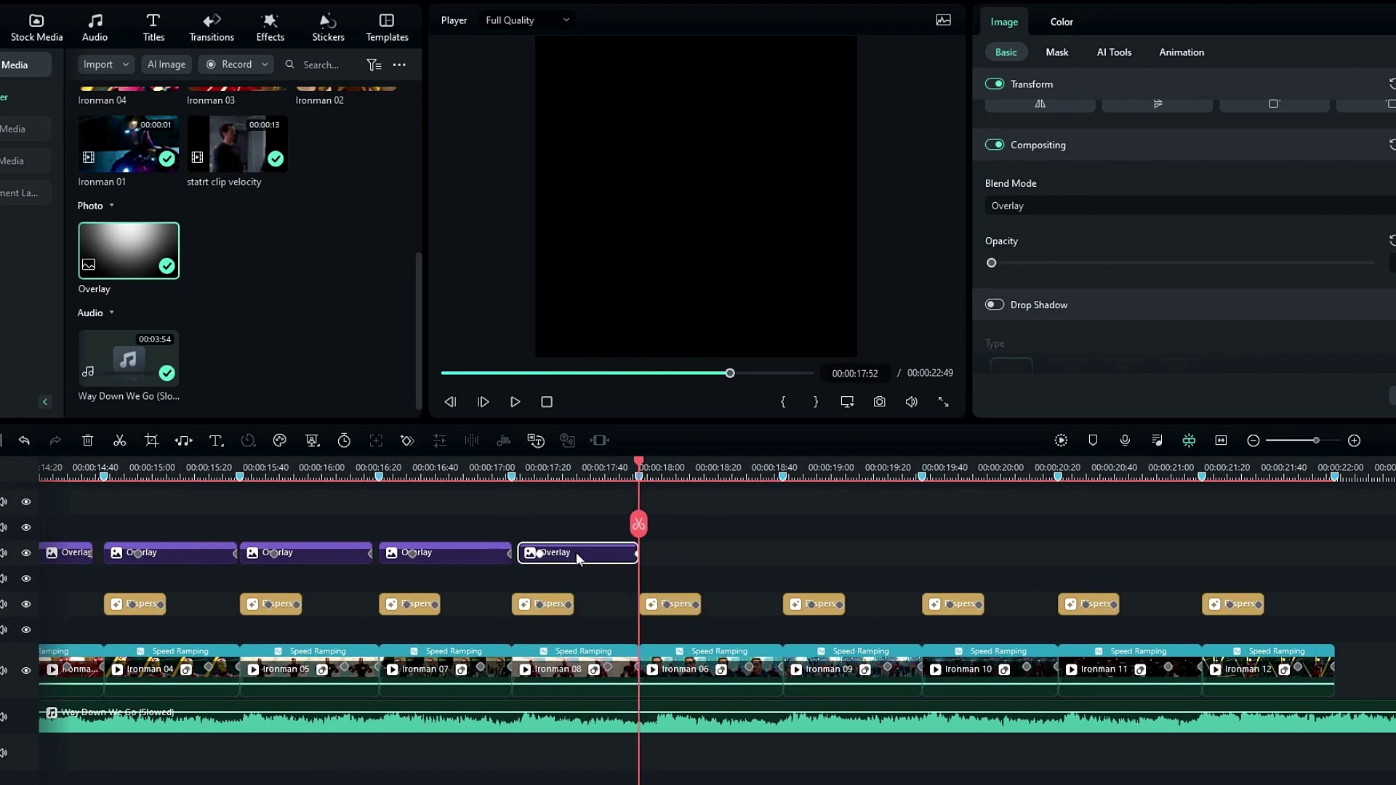
pyautogui.hotkey('ctrl', 'v')
pyautogui.press('Down')
pyautogui.hotkey('ctrl', 'v')
pyautogui.press('Down')
pyautogui.hotkey('ctrl', 'v')
pyautogui.press('Down')
pyautogui.hotkey('ctrl', 'v')
pyautogui.press('Down')
pyautogui.hotkey('ctrl', 'v')
# Move the first Overlay copies onto their beat markers and extend their starts back to the markers.
pyautogui.moveTo(374, 518); pyautogui.dragTo(935, 510)
pyautogui.click(571, 465)
pyautogui.scroll(3, 727, 518)
pyautogui.moveTo(682, 549); pyautogui.dragTo(710, 550)
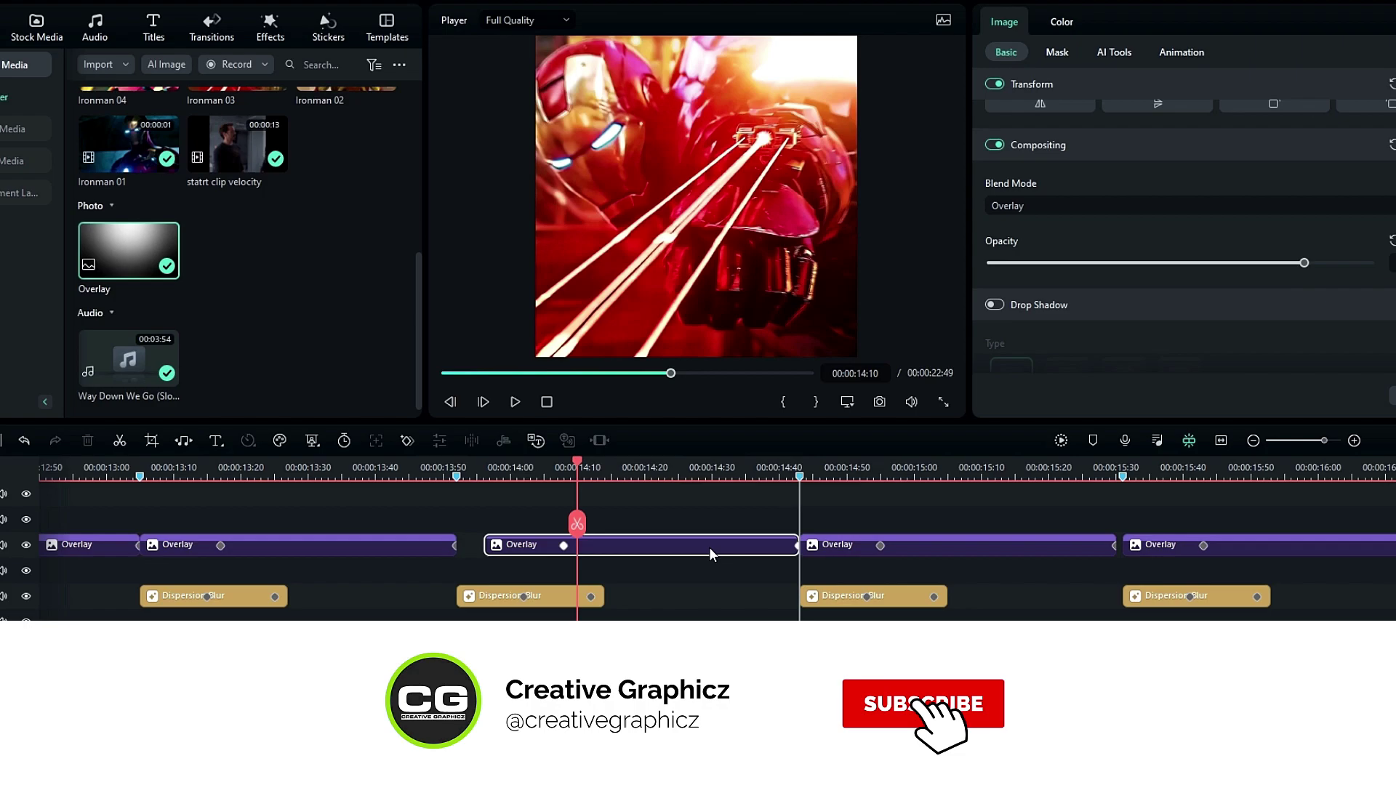
pyautogui.moveTo(479, 548); pyautogui.dragTo(451, 549)
pyautogui.moveTo(883, 500); pyautogui.dragTo(654, 508)
pyautogui.moveTo(572, 555); pyautogui.dragTo(565, 554)
pyautogui.moveTo(1134, 518)
pyautogui.mouseDown()
pyautogui.moveTo(637, 553)
pyautogui.moveTo(680, 584)
pyautogui.mouseUp()
pyautogui.moveTo(405, 585); pyautogui.dragTo(390, 586)
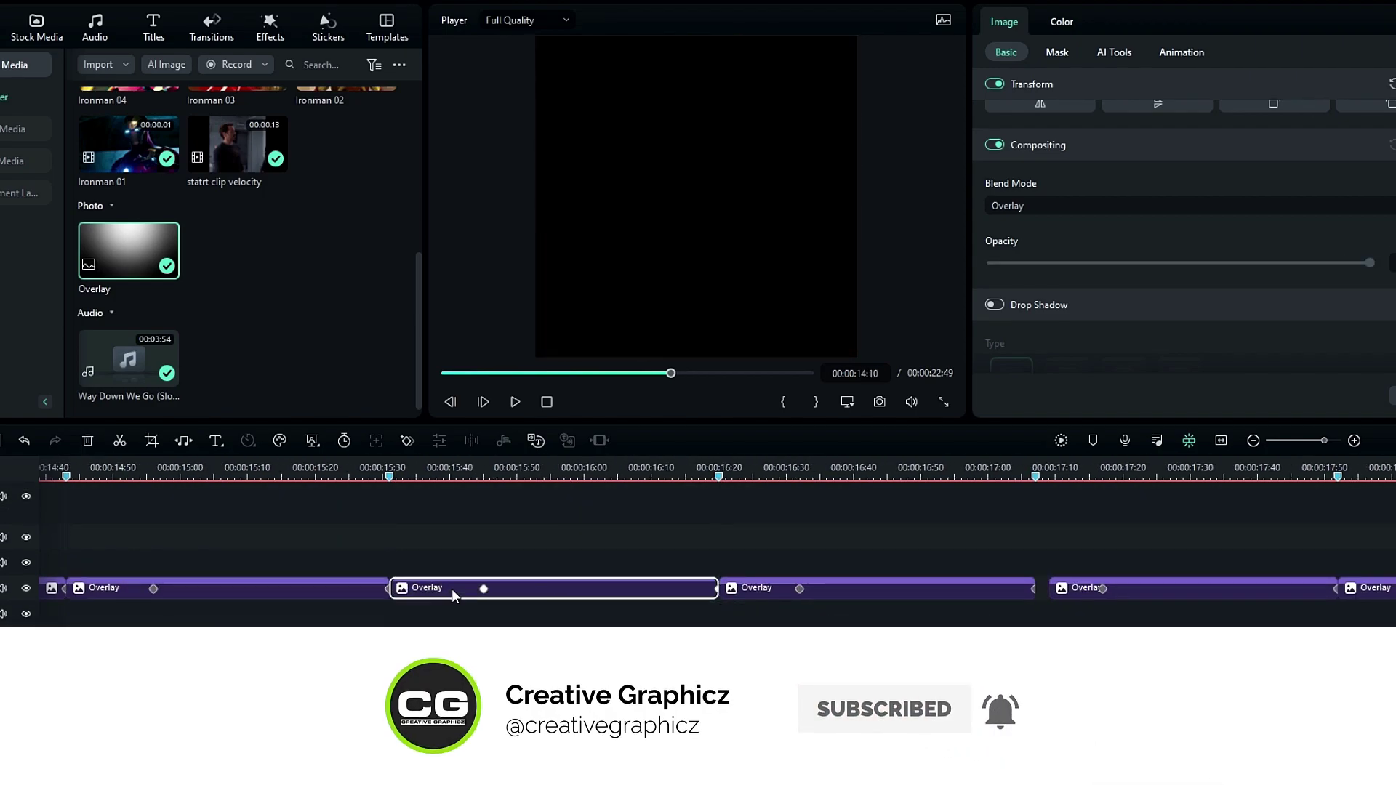
pyautogui.click(872, 587)
pyautogui.moveTo(1057, 551); pyautogui.dragTo(558, 538)
pyautogui.click(1018, 572)
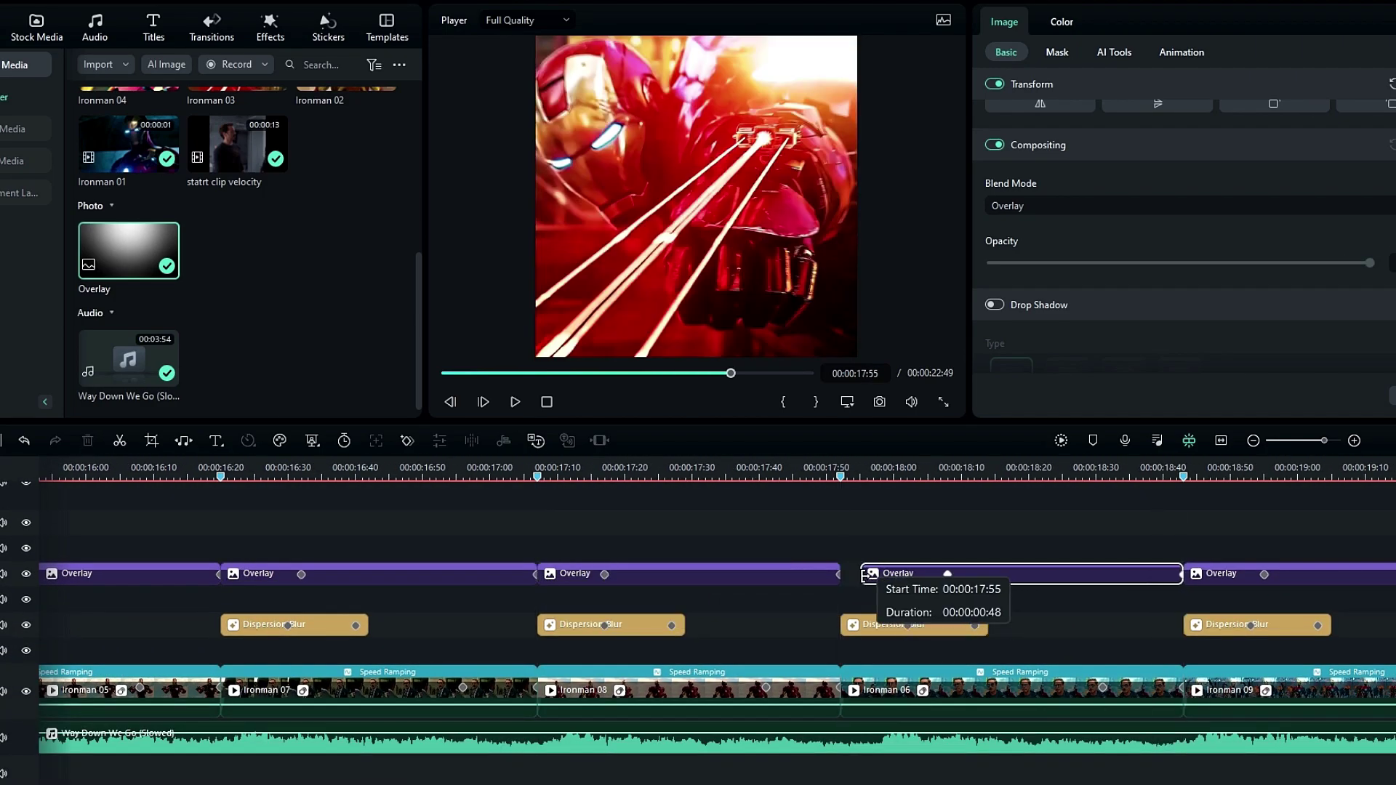
# Line up the remaining Overlays above Ironman 09, 10, 11 and the last clip, then review playback.
pyautogui.moveTo(865, 576); pyautogui.dragTo(844, 576)
pyautogui.moveTo(1272, 570); pyautogui.dragTo(587, 570)
pyautogui.moveTo(705, 572); pyautogui.dragTo(718, 572)
pyautogui.moveTo(515, 577); pyautogui.dragTo(496, 577)
pyautogui.moveTo(1023, 578); pyautogui.dragTo(793, 567)
pyautogui.moveTo(795, 568); pyautogui.dragTo(801, 569)
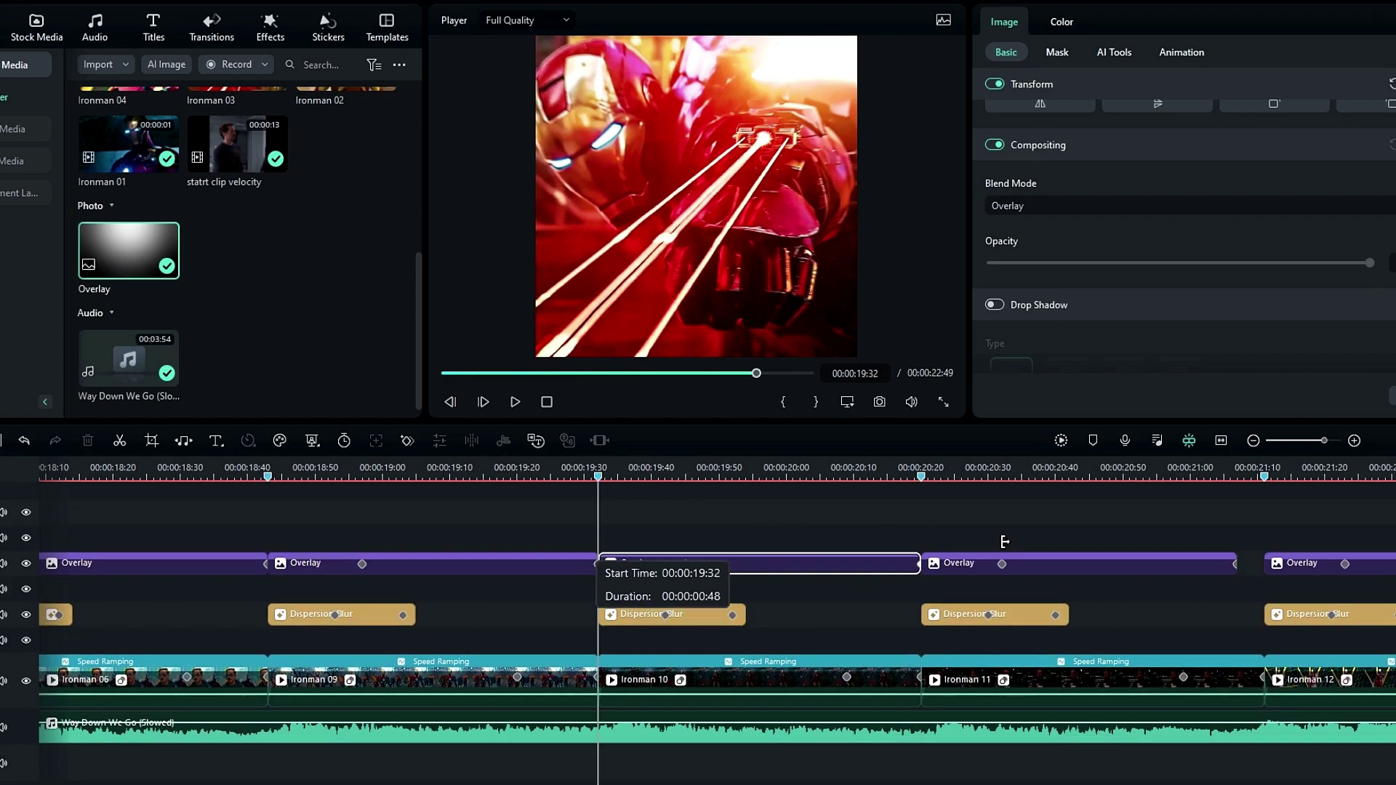
pyautogui.moveTo(1004, 542); pyautogui.dragTo(653, 555)
pyautogui.moveTo(654, 575)
pyautogui.mouseDown()
pyautogui.moveTo(683, 578)
pyautogui.moveTo(570, 578)
pyautogui.mouseUp()
pyautogui.moveTo(1130, 530); pyautogui.dragTo(988, 515)
pyautogui.click(1221, 440)
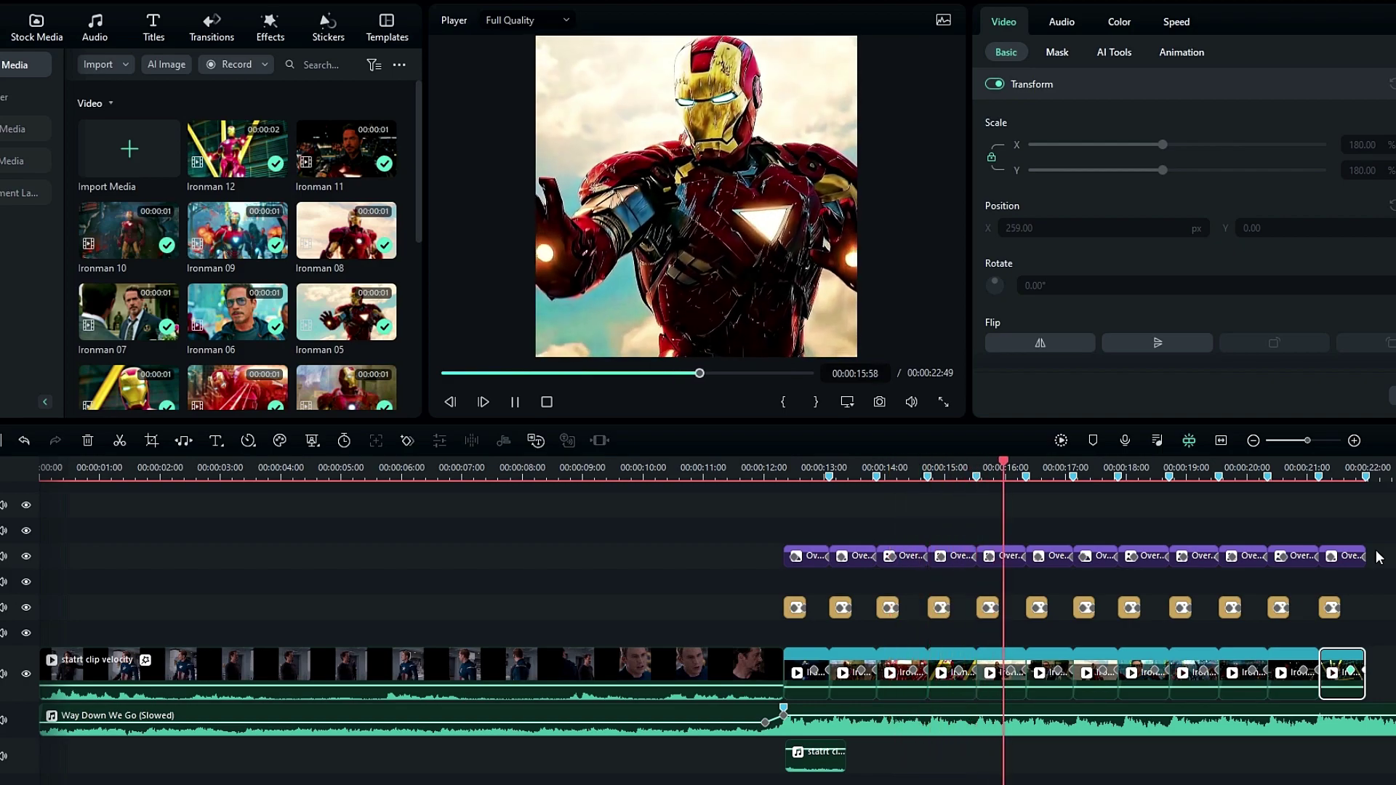
pyautogui.press('space')
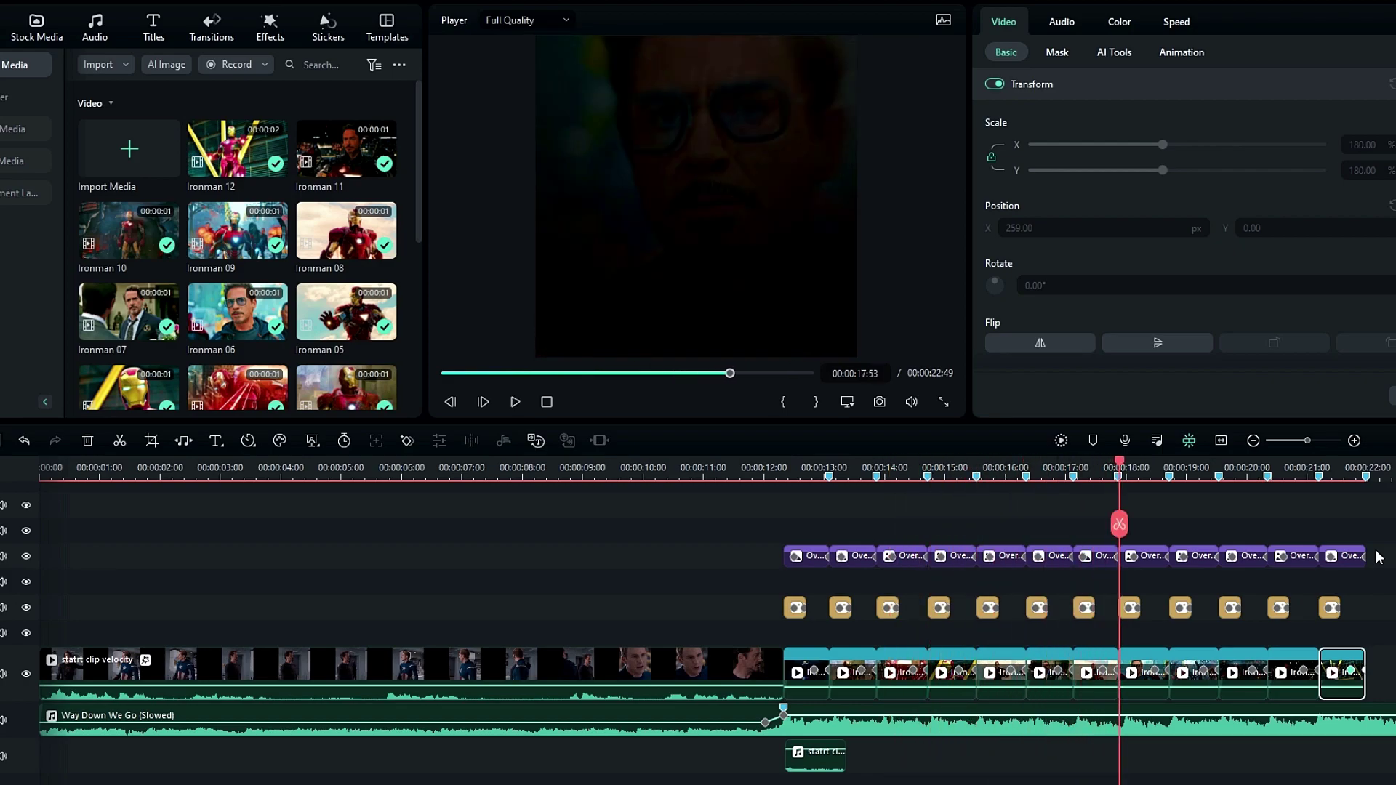
pyautogui.moveTo(819, 481); pyautogui.dragTo(857, 485)
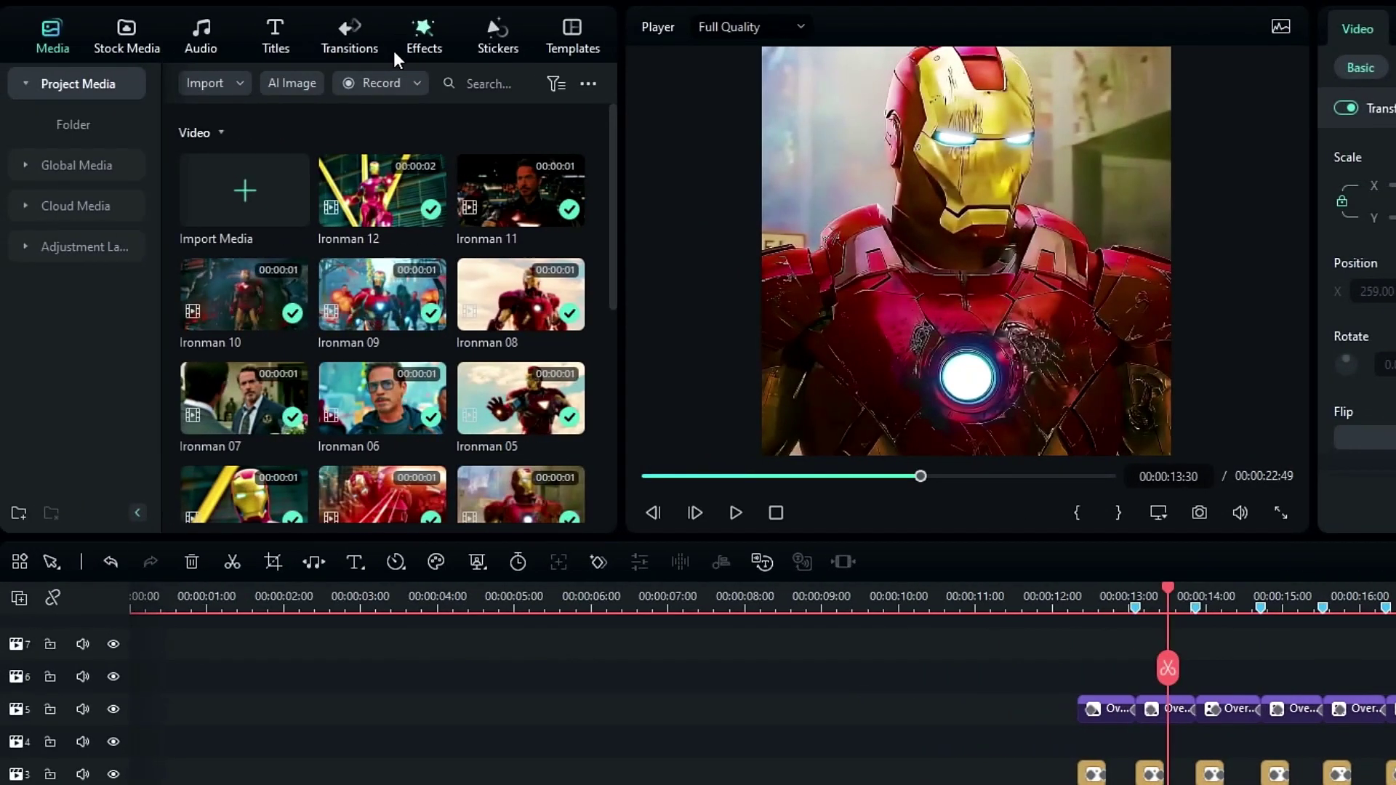
# Find Auto Enhance by searching 'enhance' in Effects, place it at the project start, and stretch it to 00:00:22:49.
pyautogui.click(153, 38)
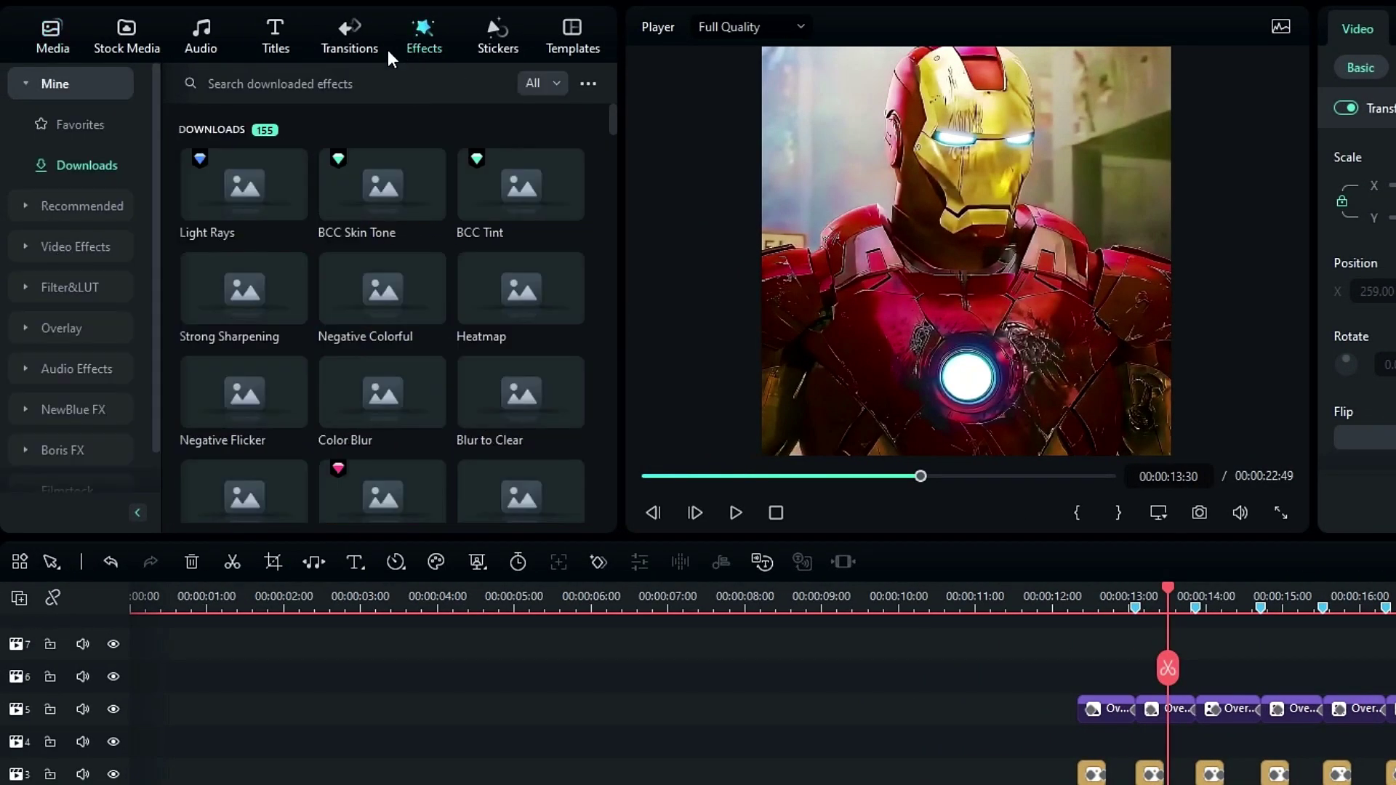
pyautogui.click(240, 81)
pyautogui.write('enhance')
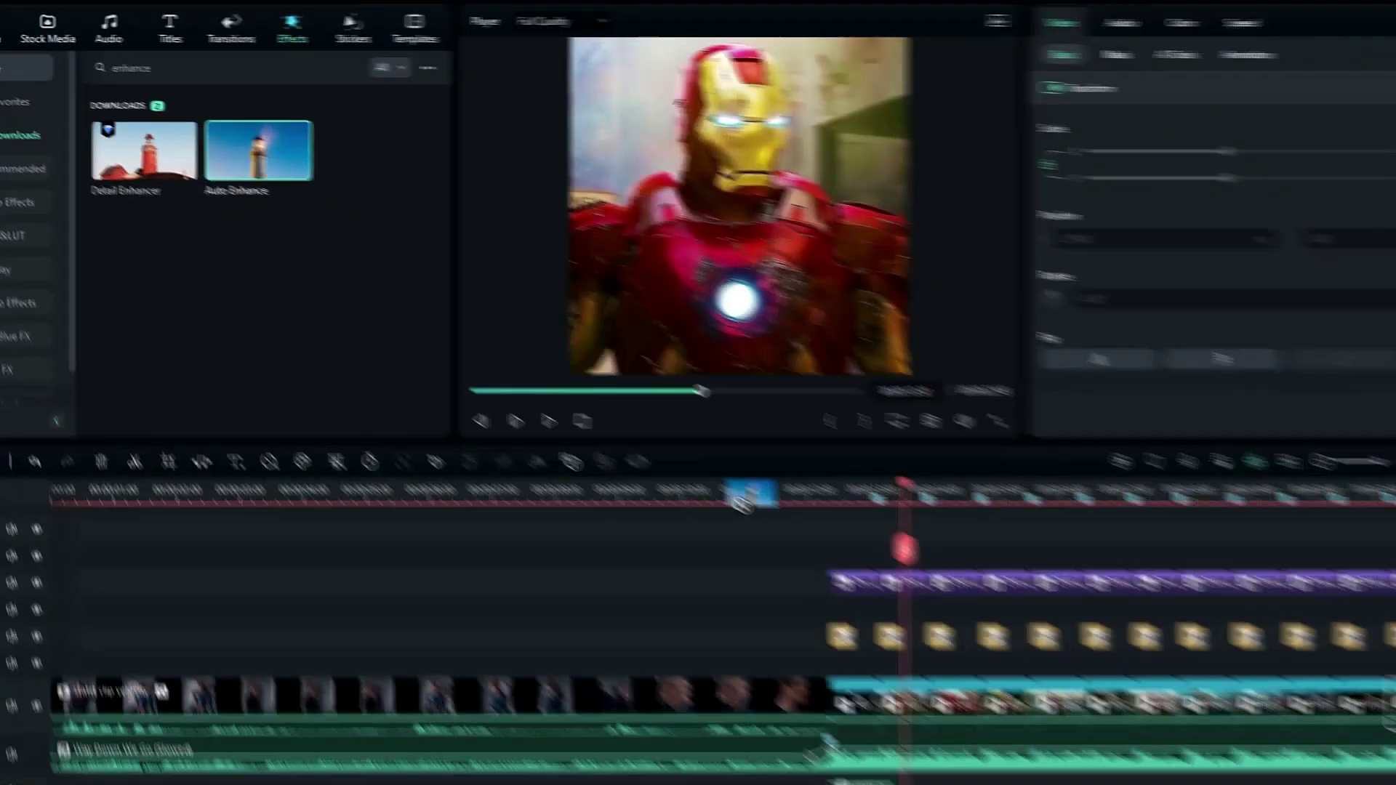
pyautogui.moveTo(417, 213); pyautogui.dragTo(205, 784)
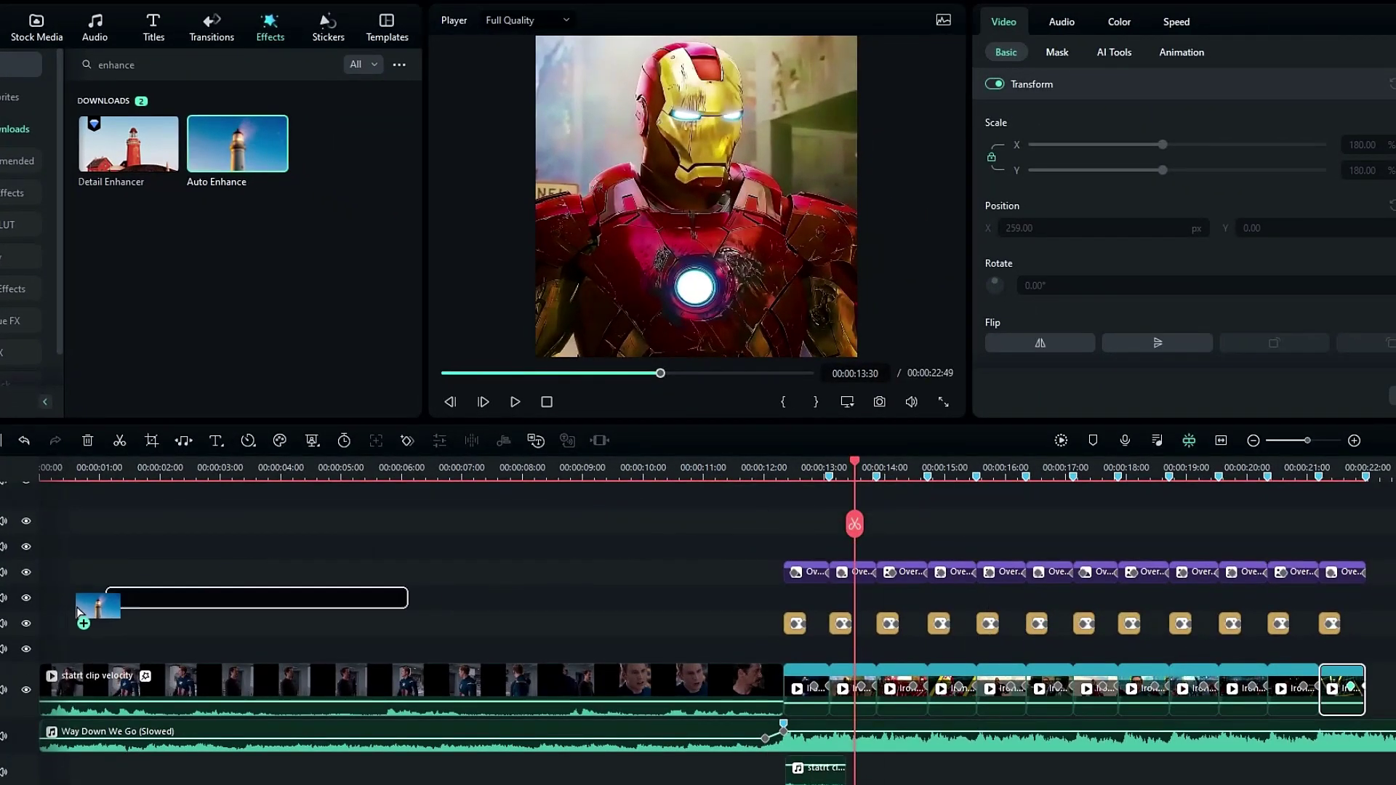
pyautogui.moveTo(4, 554); pyautogui.dragTo(6, 554)
pyautogui.moveTo(339, 546); pyautogui.dragTo(1392, 546)
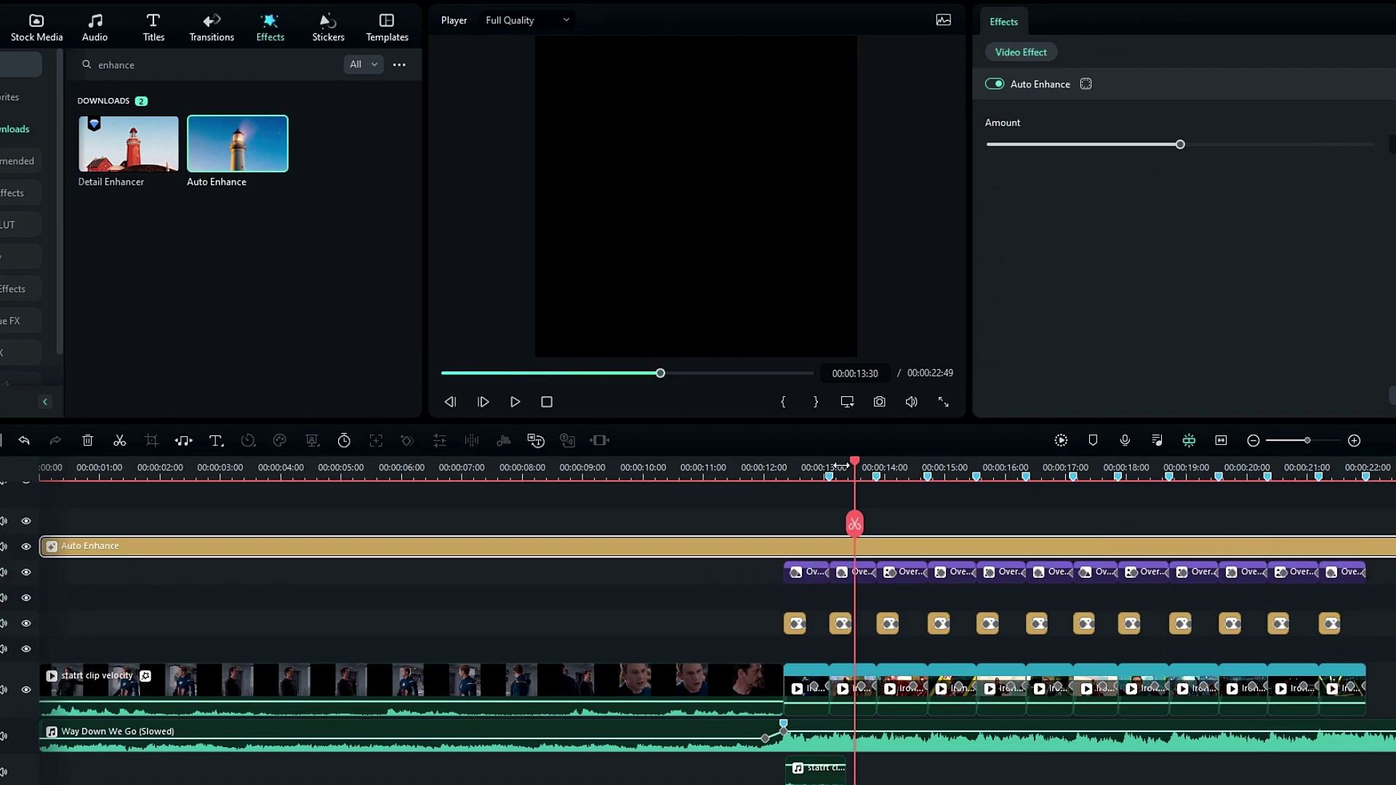